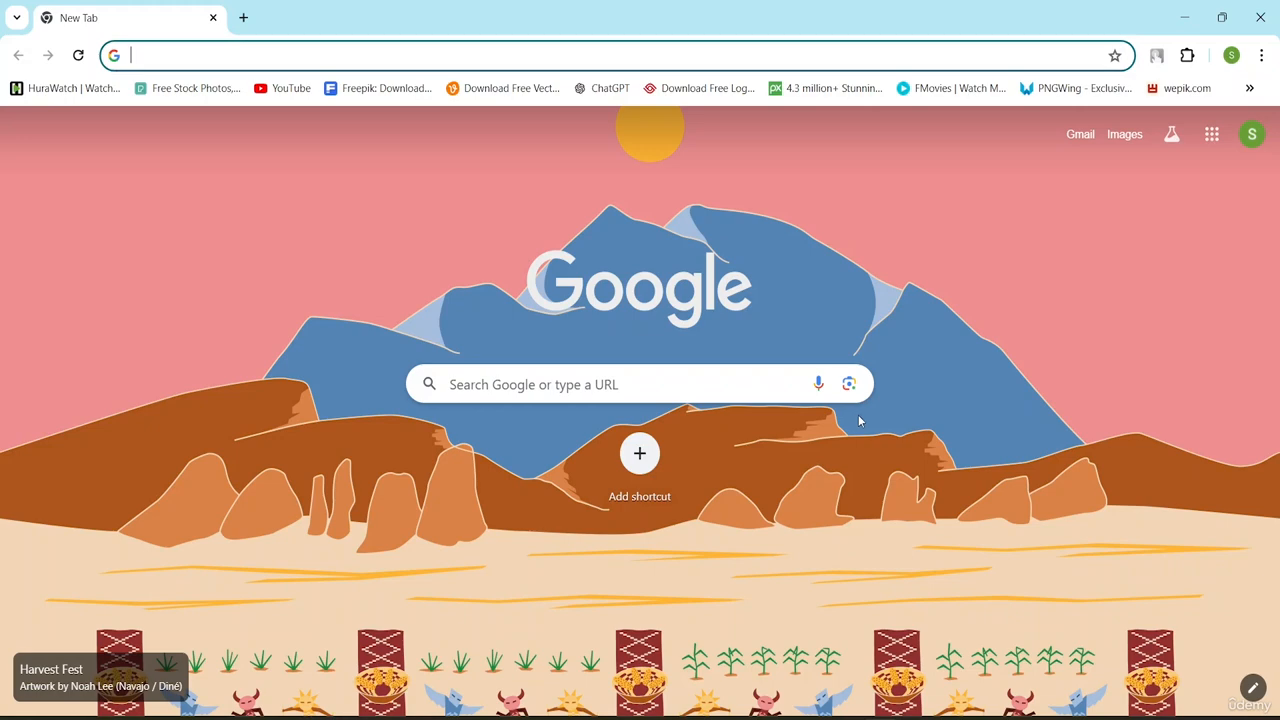
Search Google for "chat gpt" and open the official ChatGPT website from the results.
{"action": "left_click", "coordinate": [503, 384]}
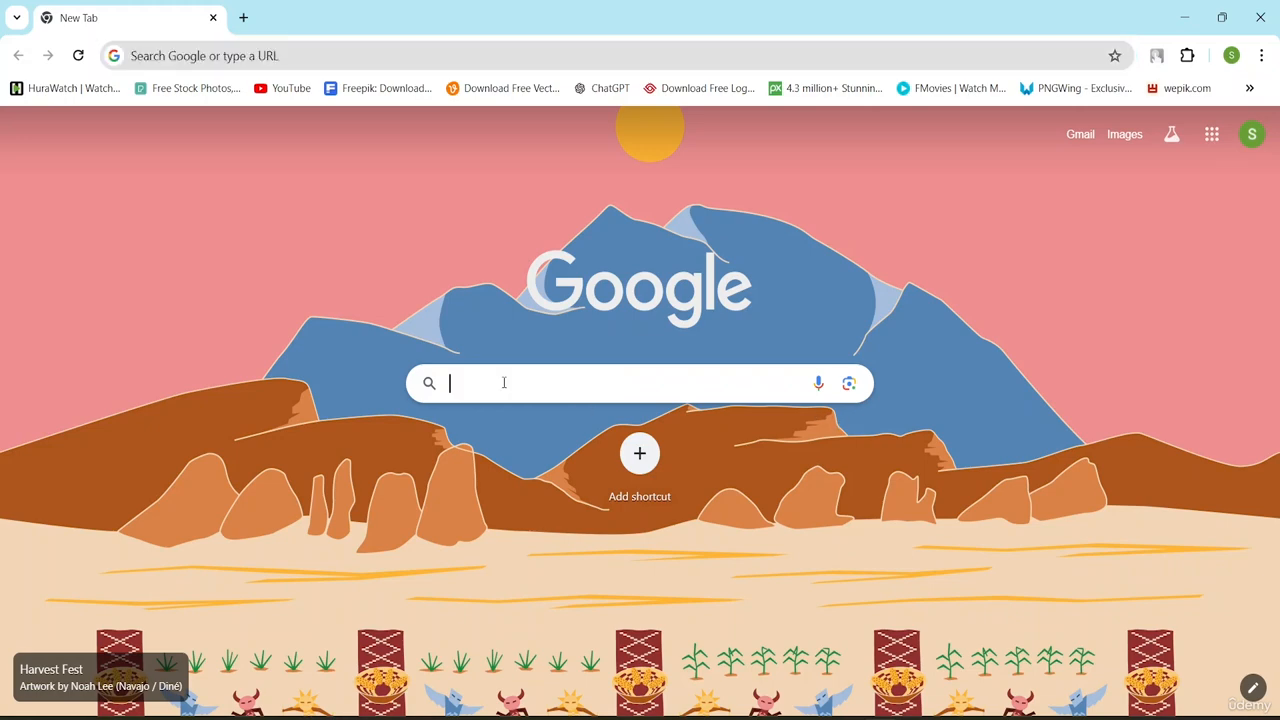
{"action": "type", "text": "ch"}
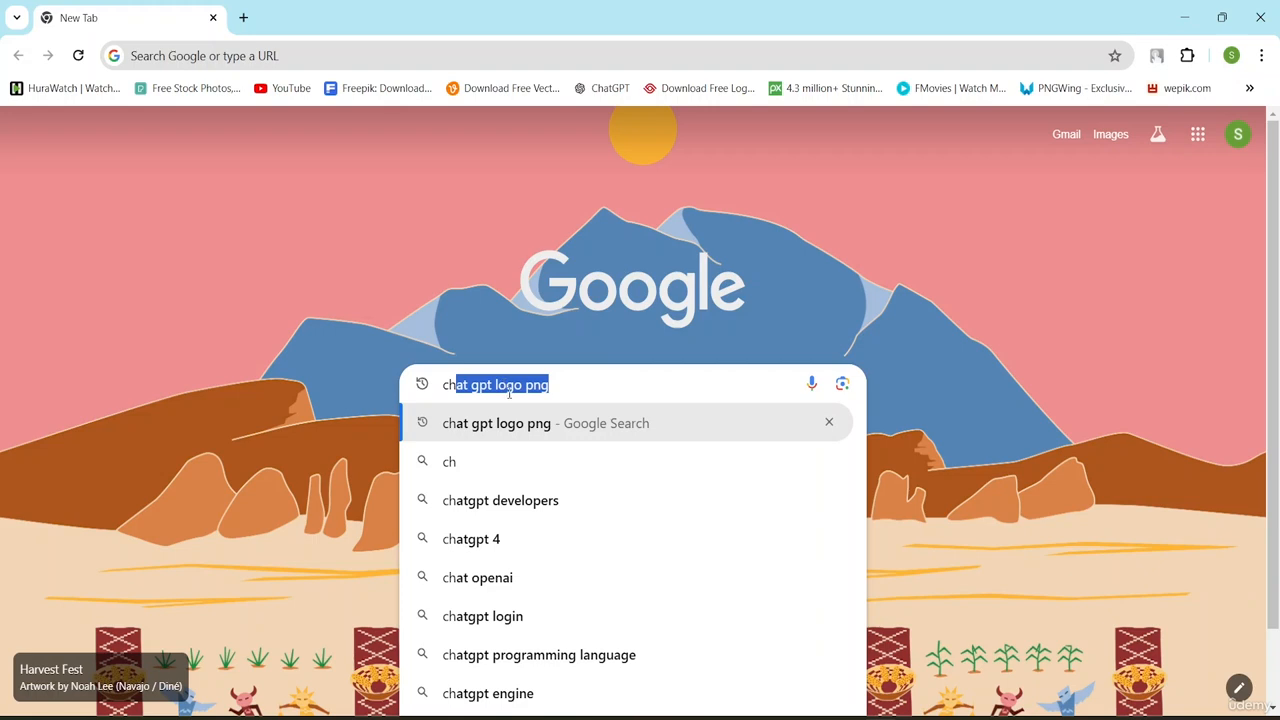
{"action": "type", "text": "at "}
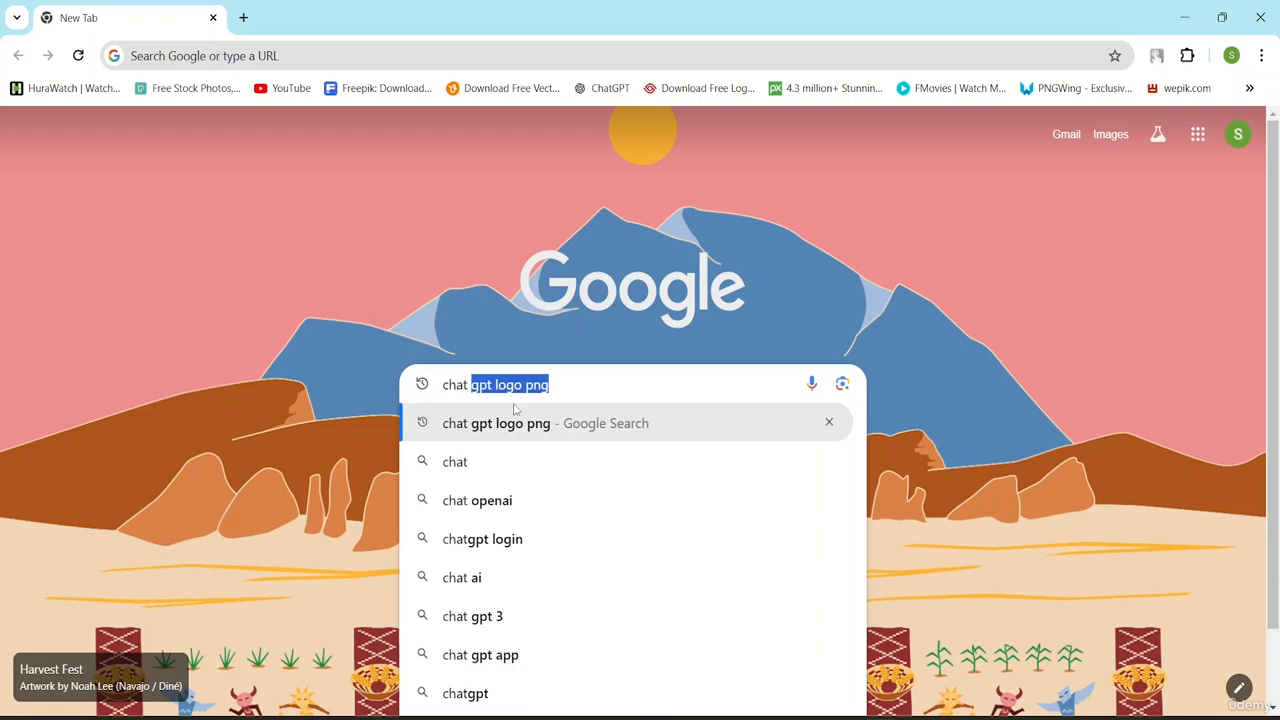
{"action": "type", "text": "gpt"}
{"action": "key", "text": "BackSpace"}
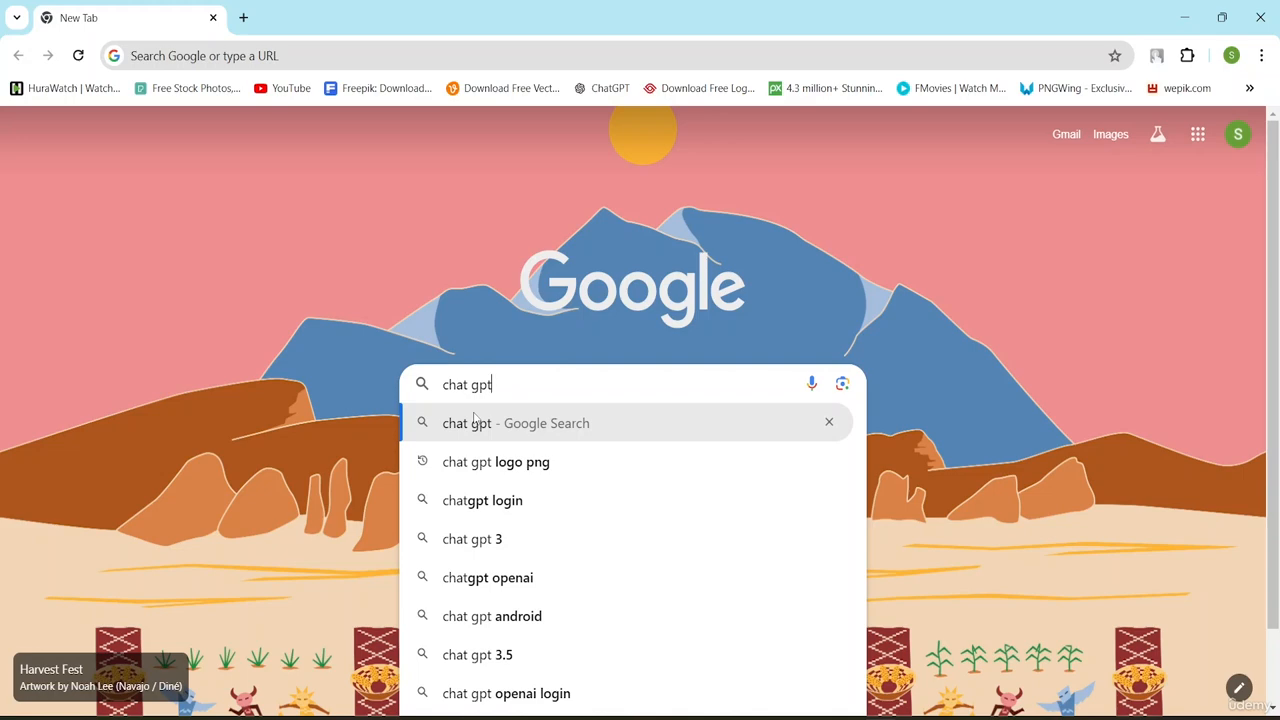
{"action": "left_click", "coordinate": [475, 420]}
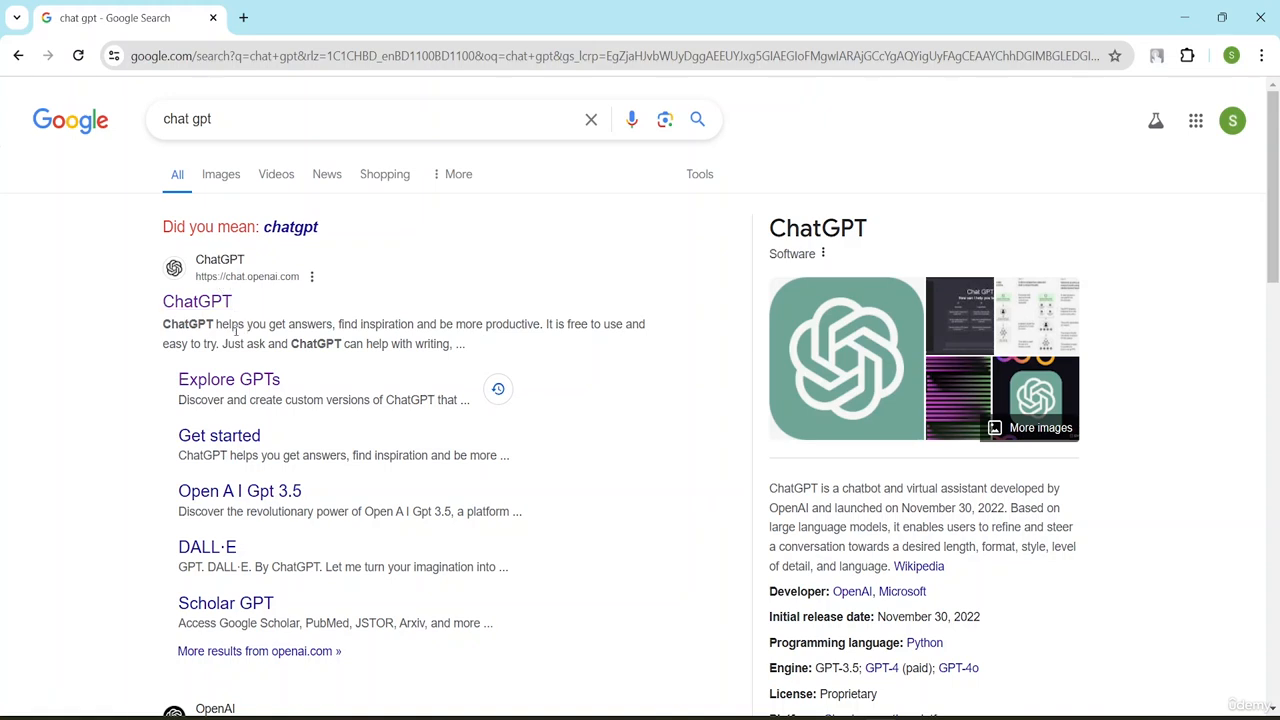
{"action": "left_click", "coordinate": [207, 308]}
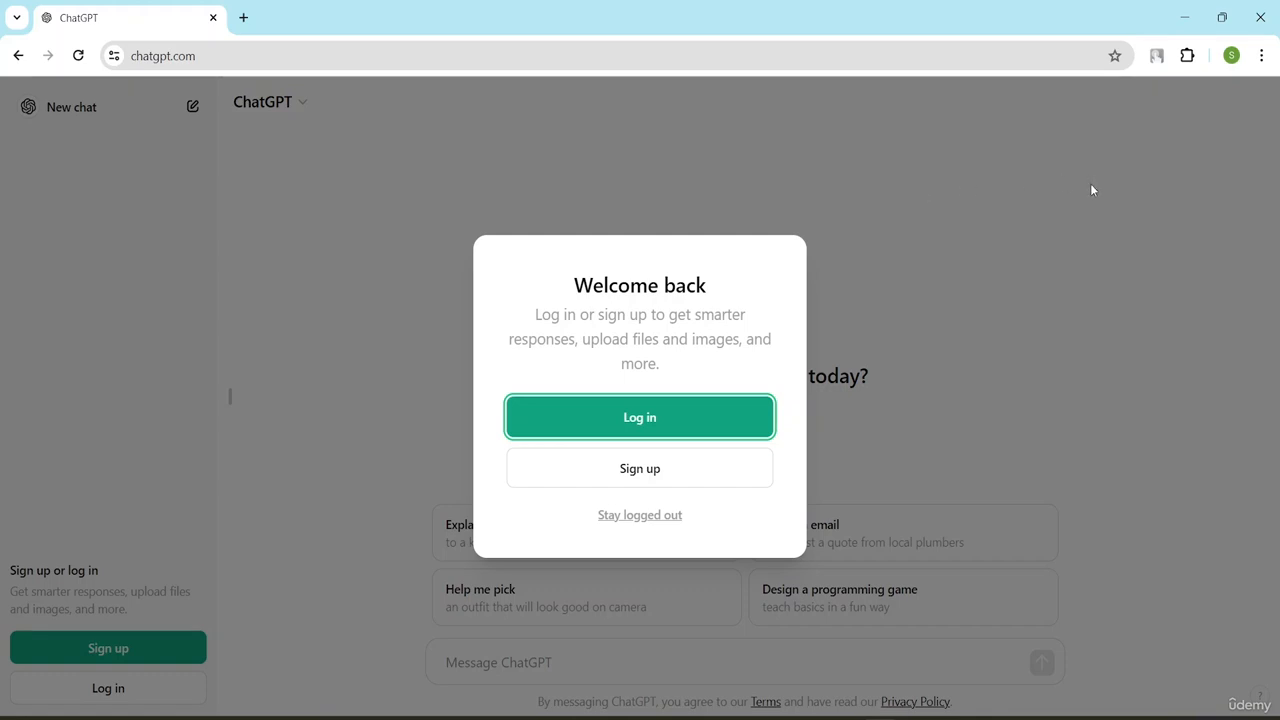
Start signing up for a new ChatGPT account with an e-mail address and continue to the password stage.
{"action": "left_click", "coordinate": [658, 471]}
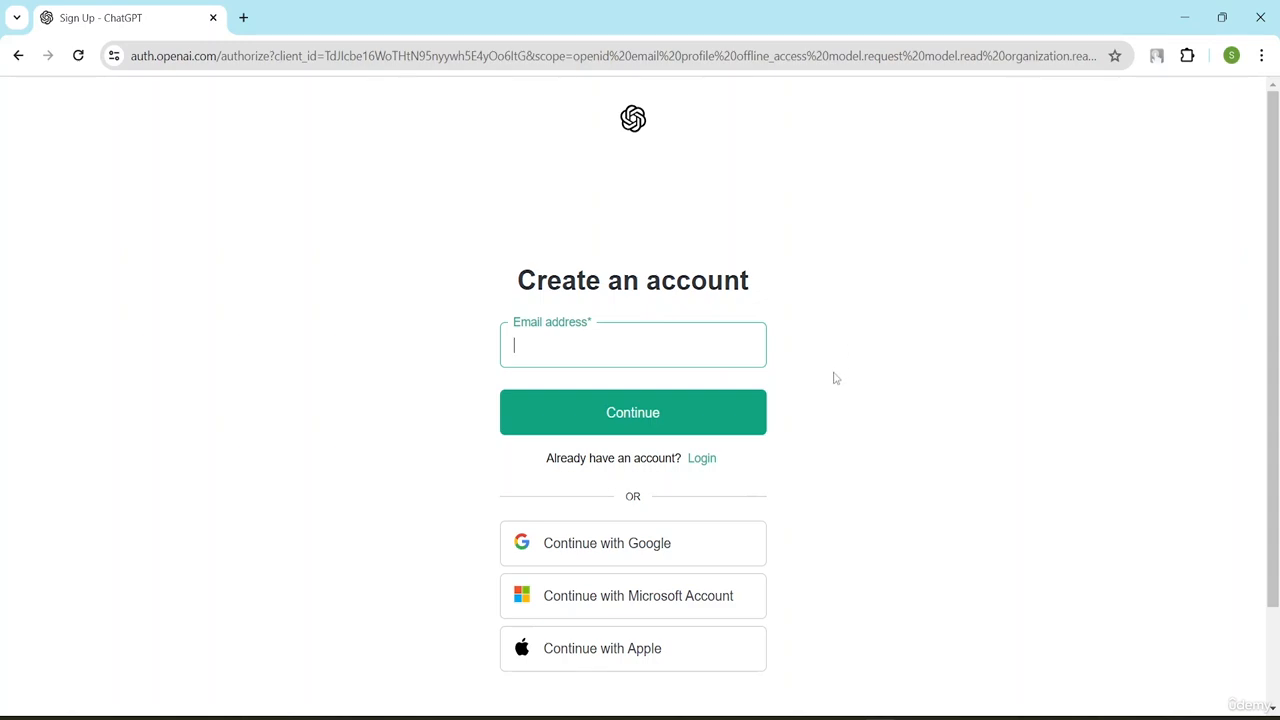
{"action": "left_click", "coordinate": [547, 344]}
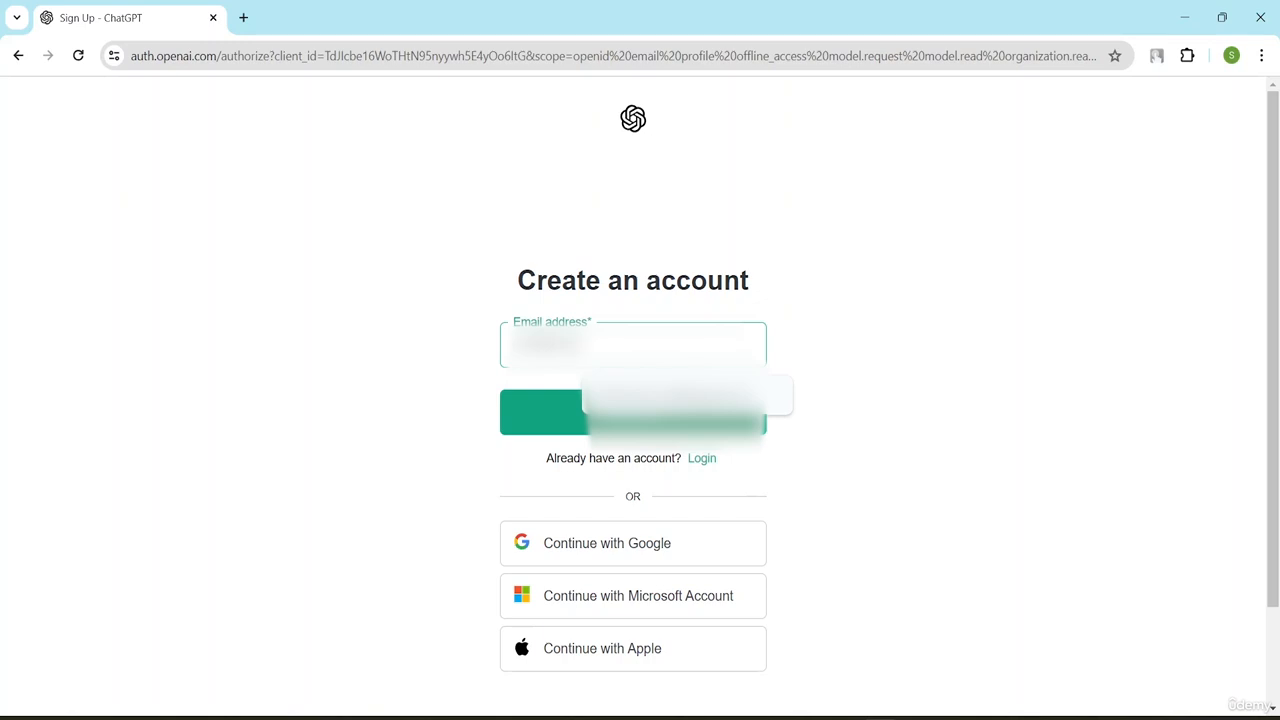
{"action": "type", "text": "@gm"}
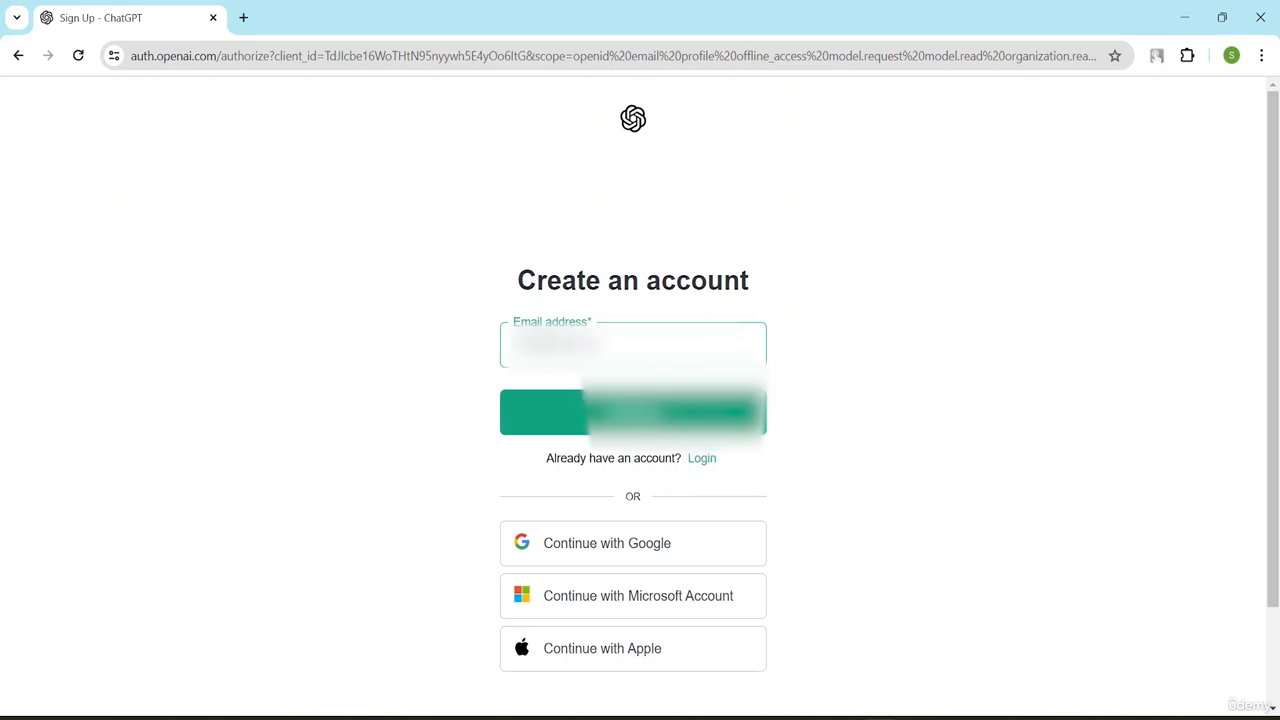
{"action": "key", "text": "BackSpace"}
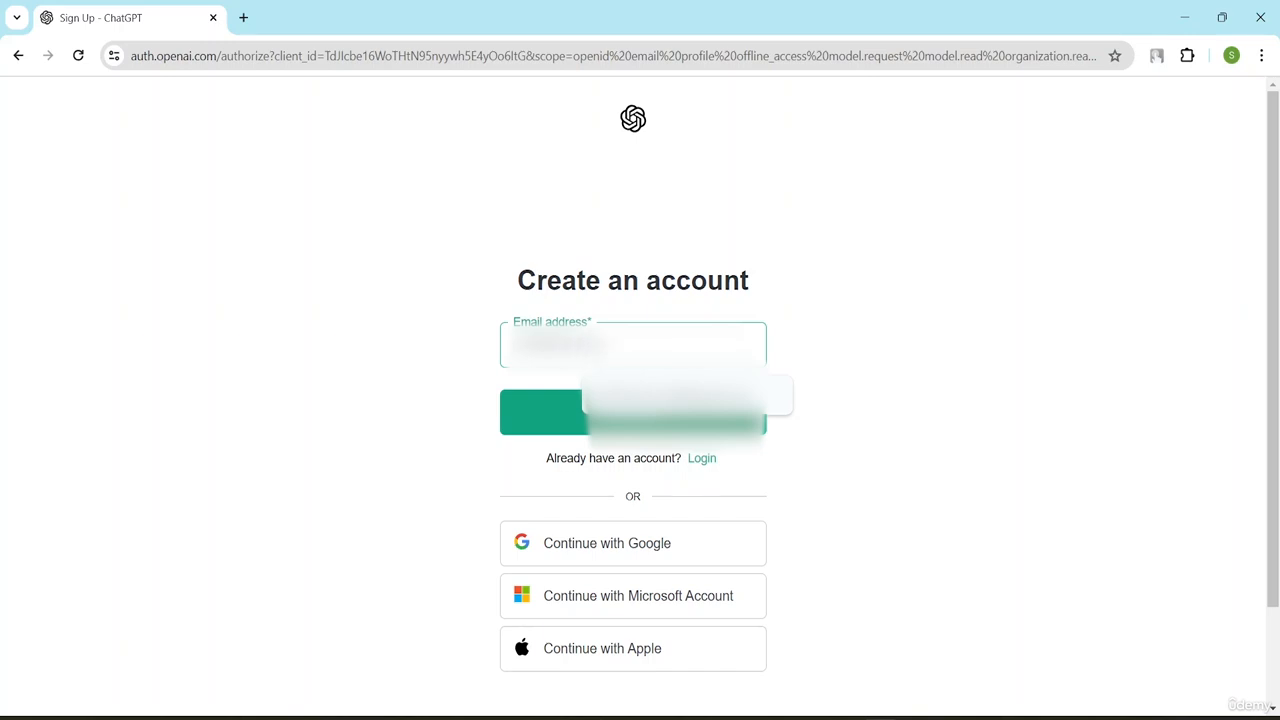
{"action": "type", "text": "m"}
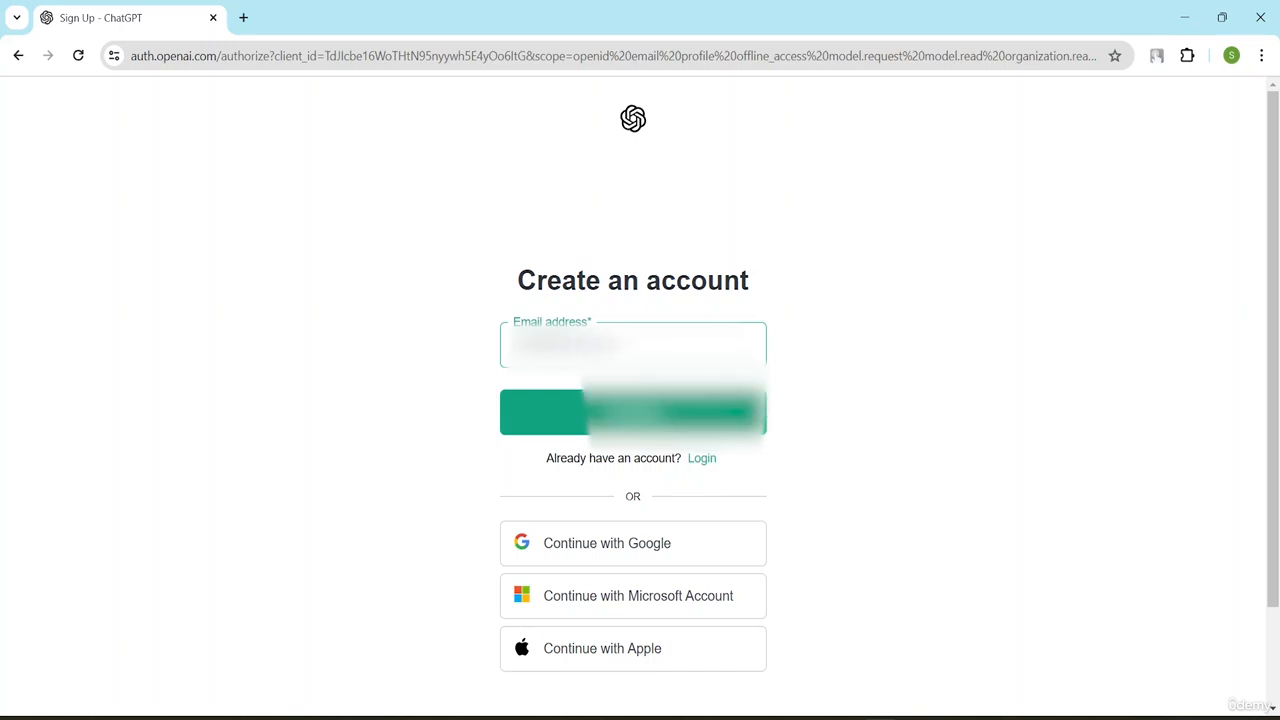
{"action": "type", "text": "aail"}
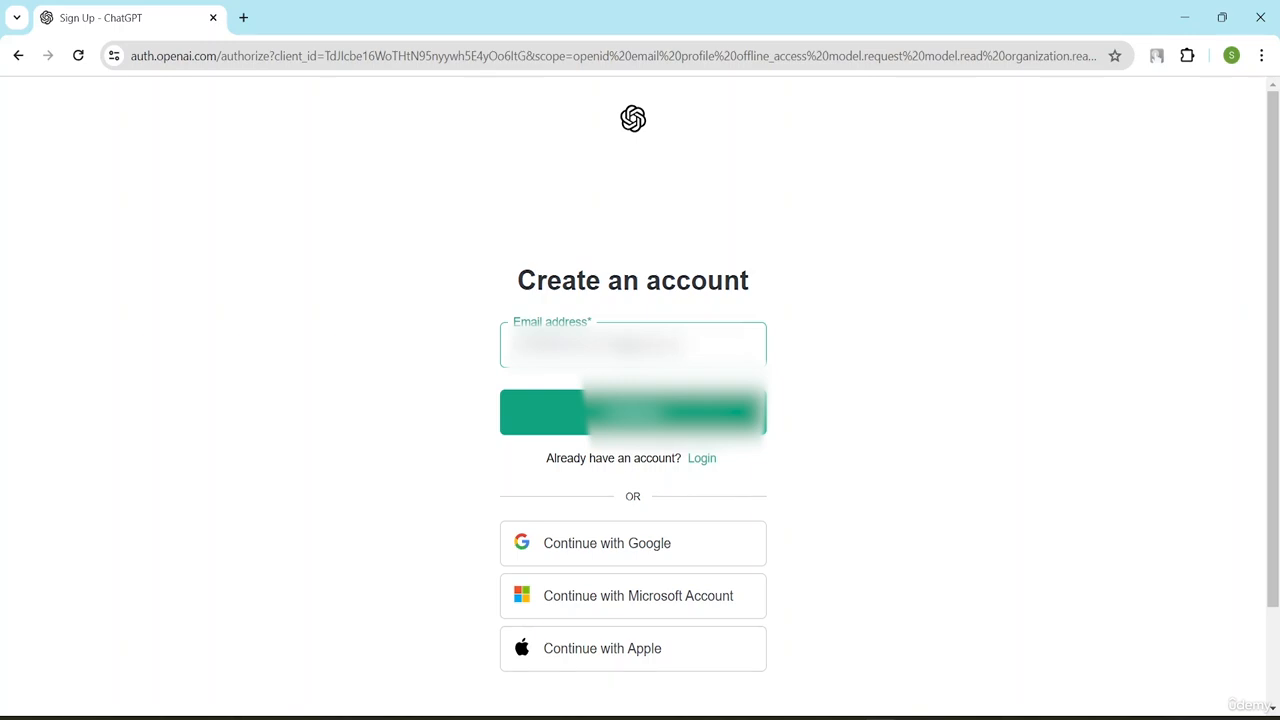
{"action": "left_click", "coordinate": [610, 412]}
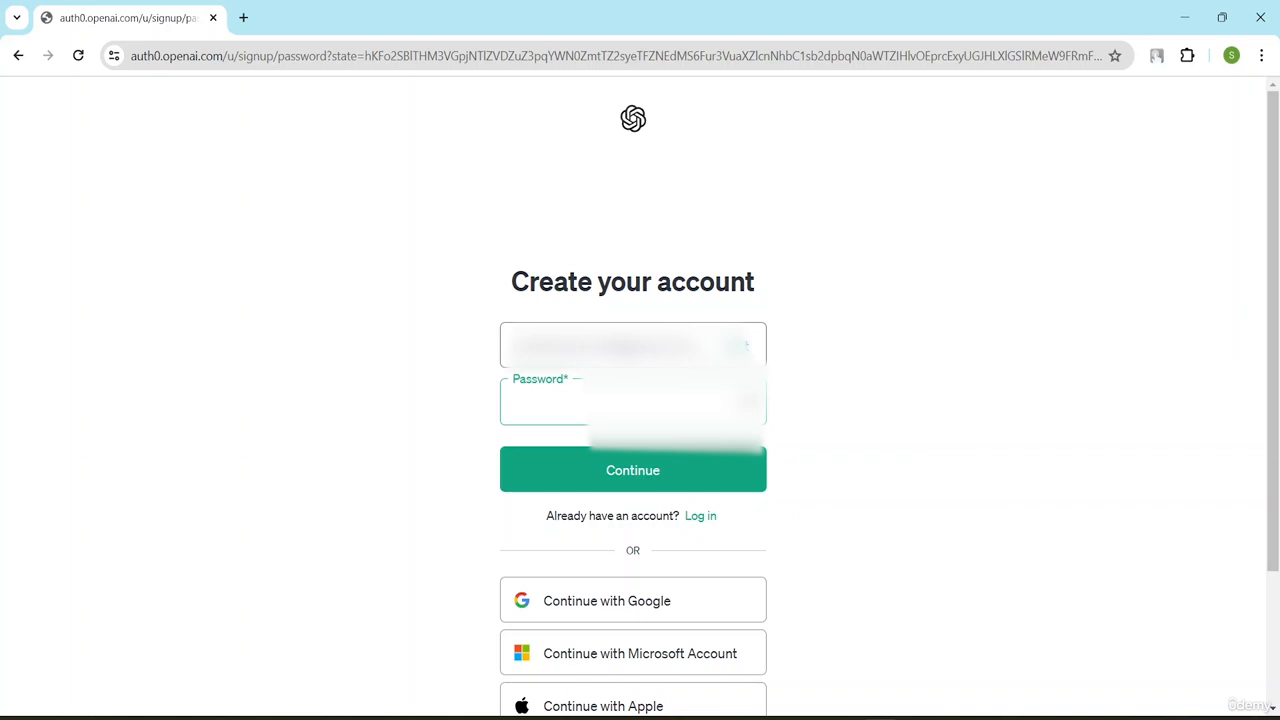
Review the entered e-mail address, abandon the account creation form and return to ChatGPT's welcome dialog.
{"action": "left_click_drag", "start_coordinate": [700, 346], "coordinate": [461, 348]}
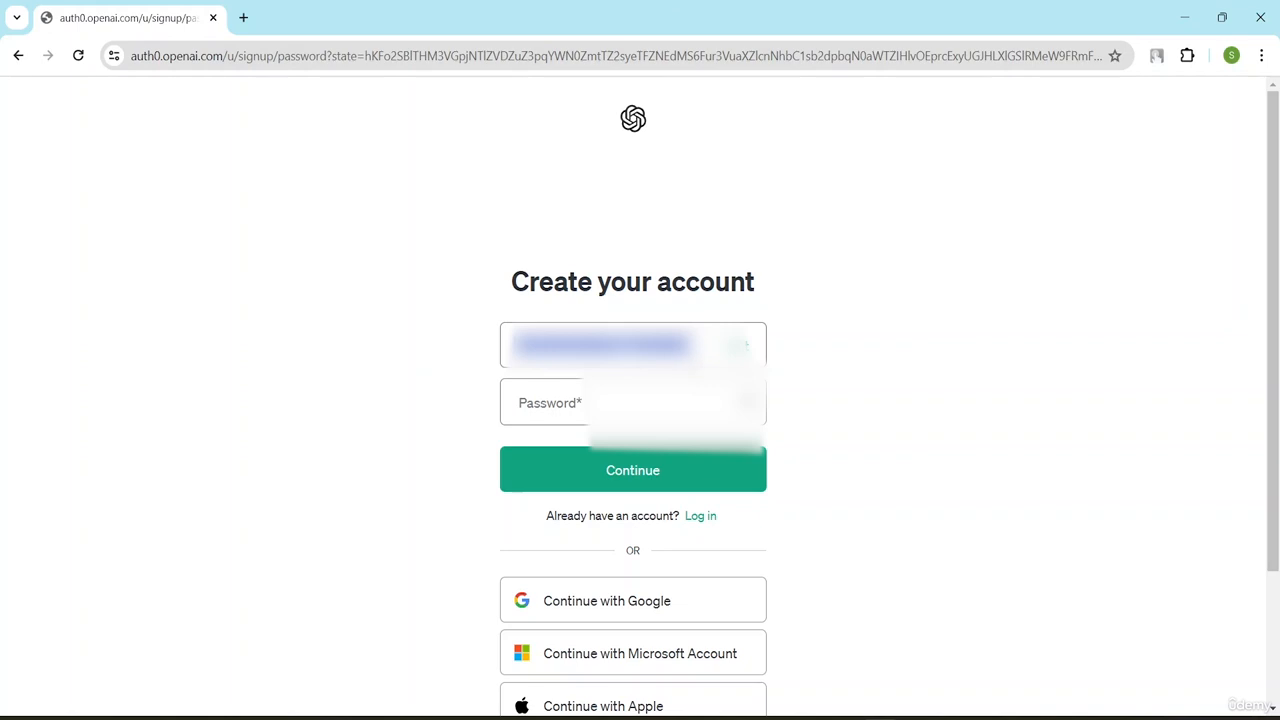
{"action": "left_click", "coordinate": [633, 345]}
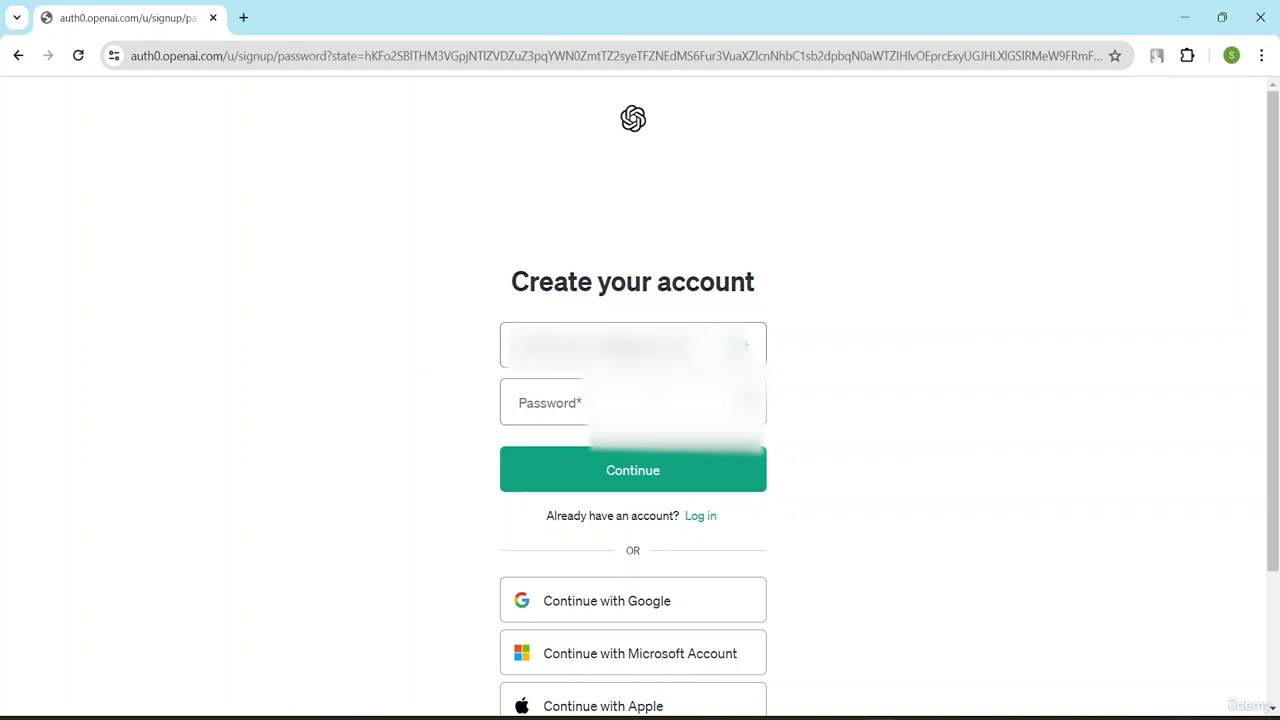
{"action": "scroll", "coordinate": [640, 400], "scroll_direction": "down", "scroll_amount": 3}
{"action": "scroll", "coordinate": [640, 400], "scroll_direction": "up", "scroll_amount": 3}
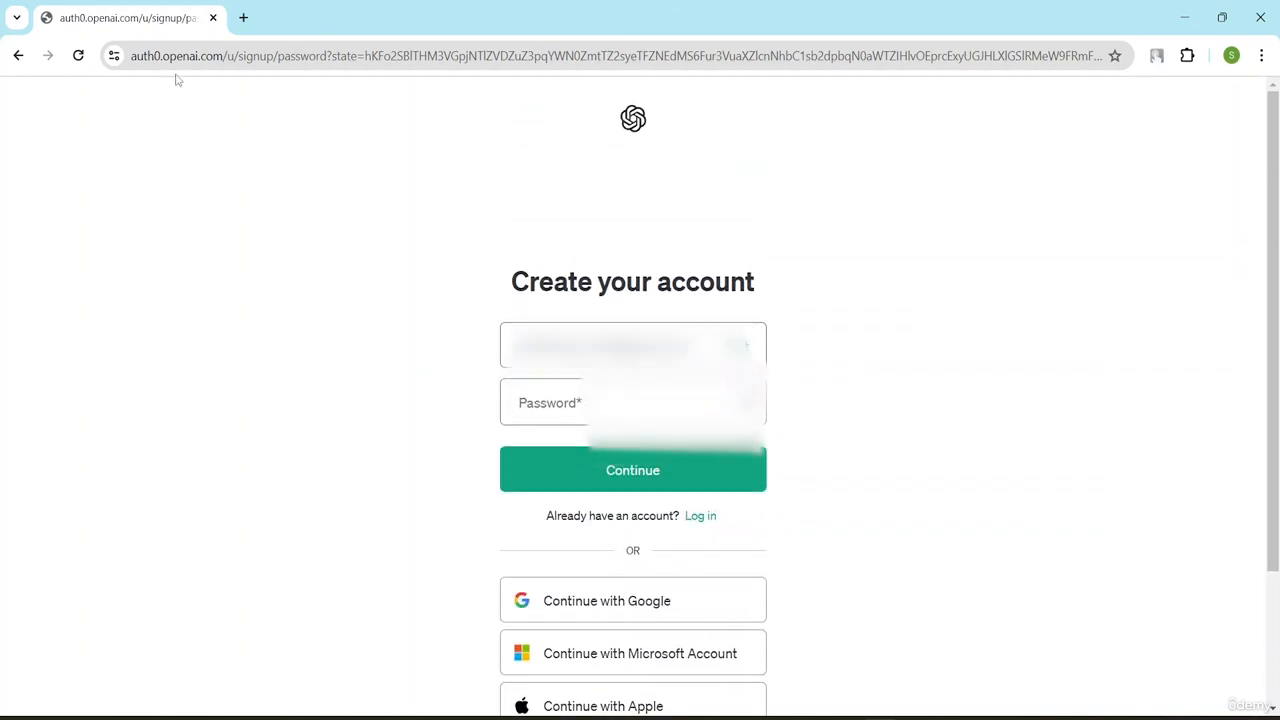
{"action": "left_click", "coordinate": [19, 55]}
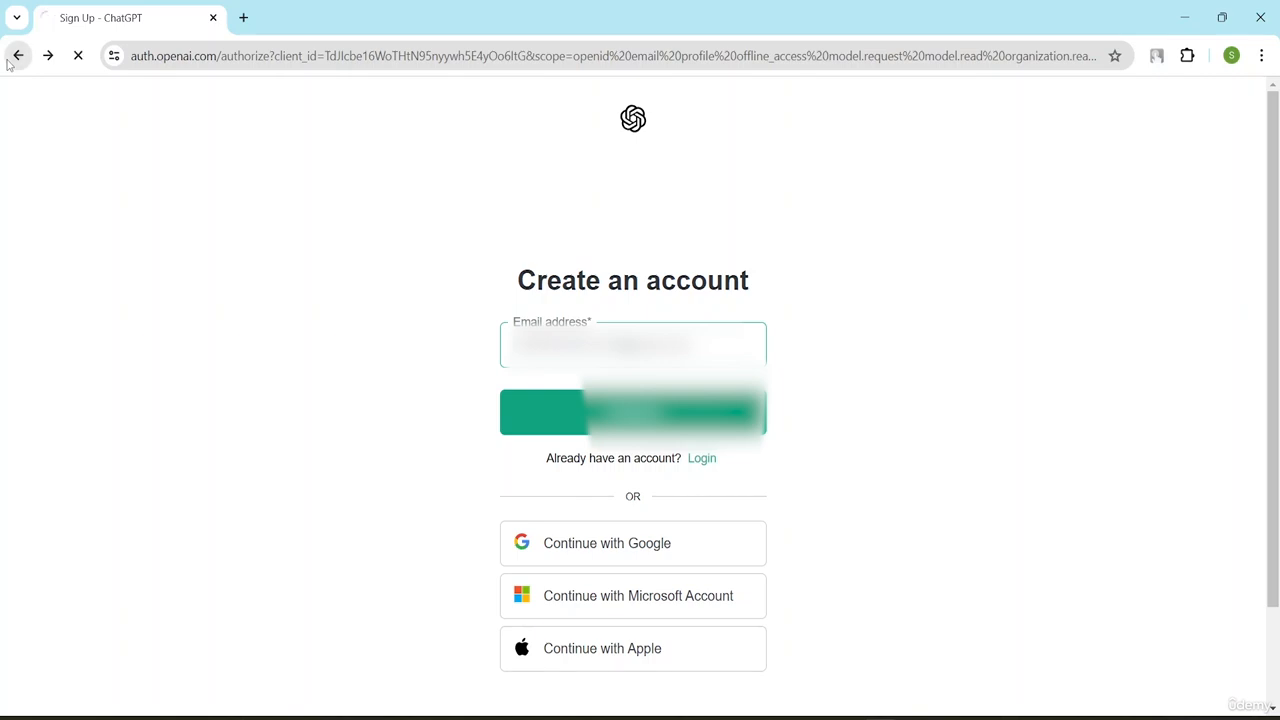
{"action": "left_click", "coordinate": [14, 57]}
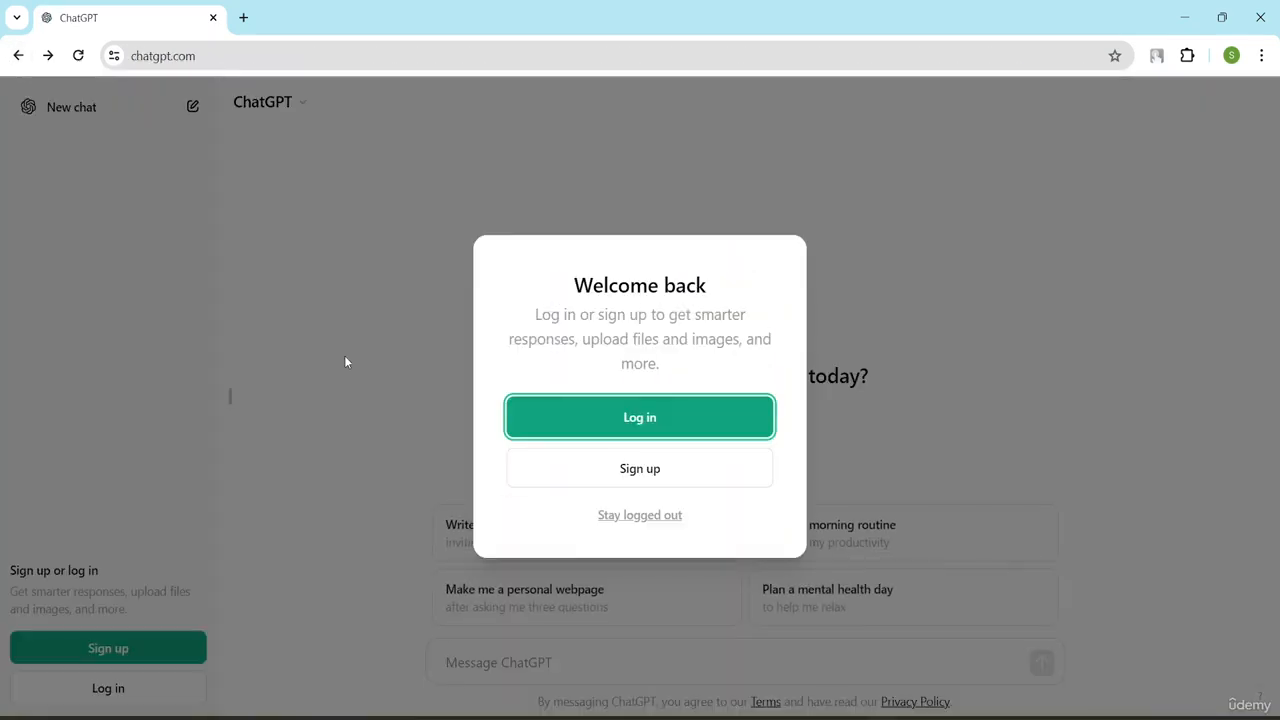
Try to log in to ChatGPT through Google with the first listed account, and go back to the welcome dialog.
{"action": "left_click", "coordinate": [650, 418]}
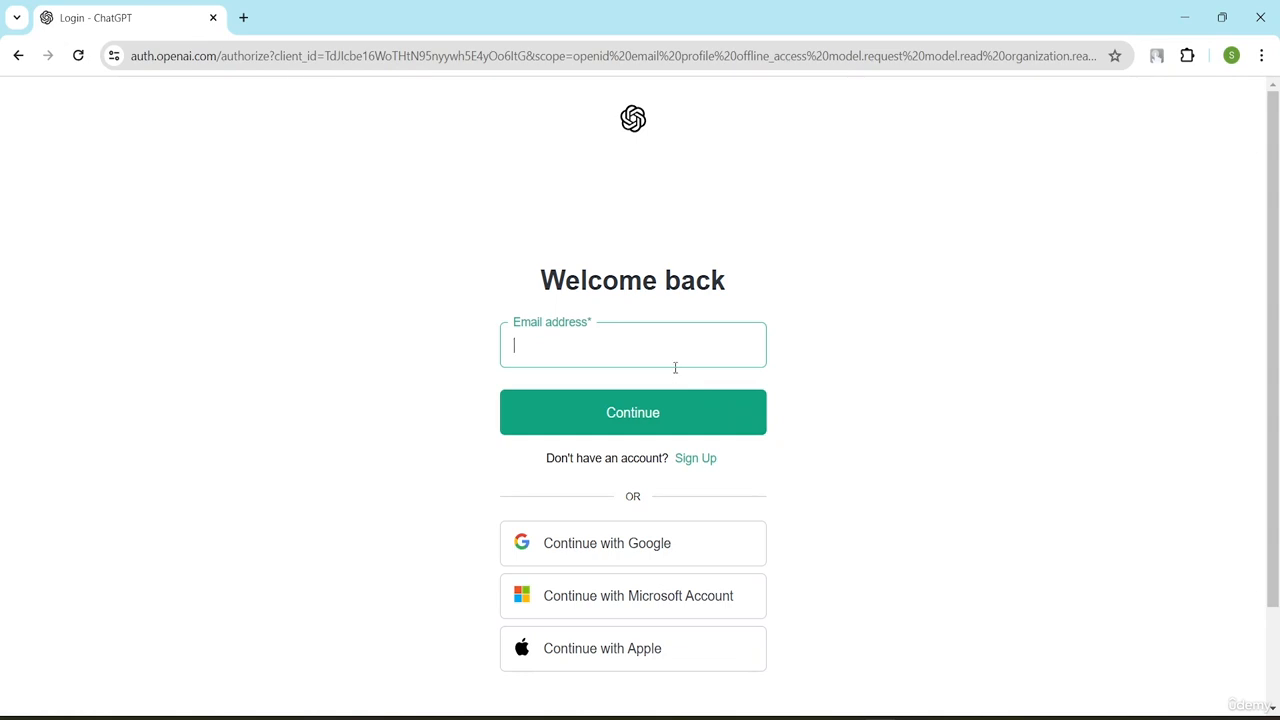
{"action": "left_click", "coordinate": [633, 553]}
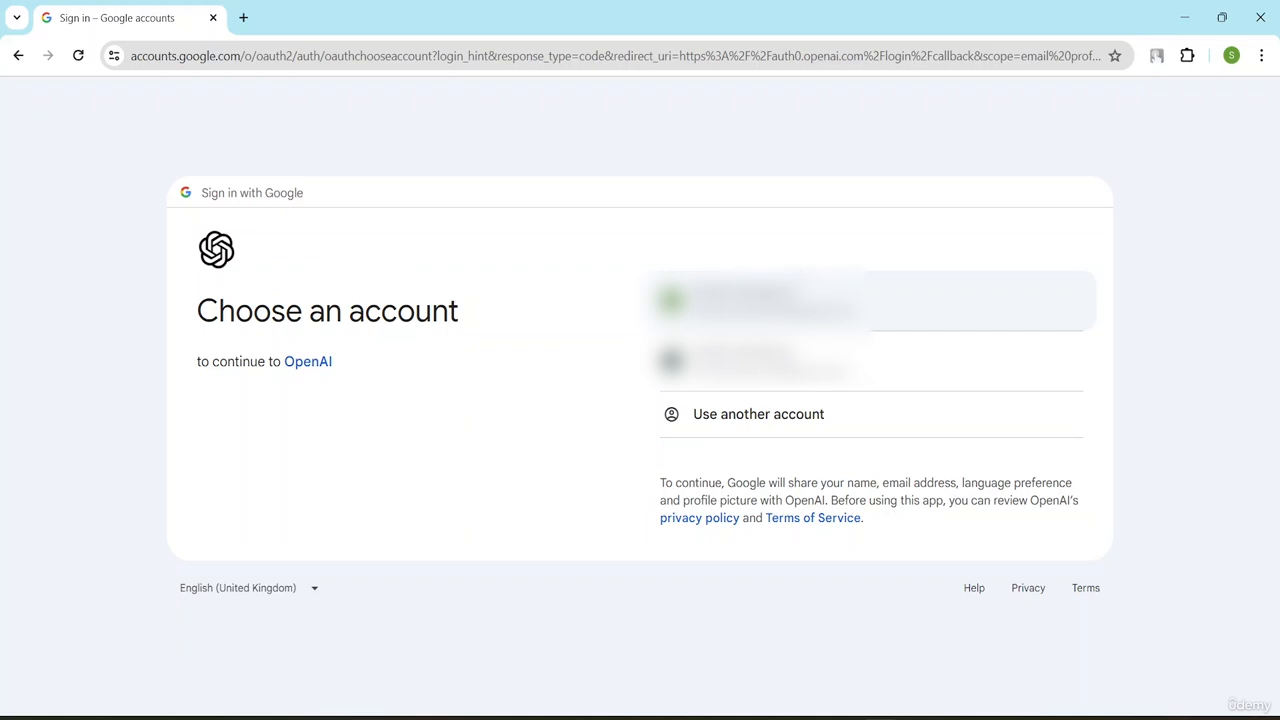
{"action": "left_click", "coordinate": [870, 318]}
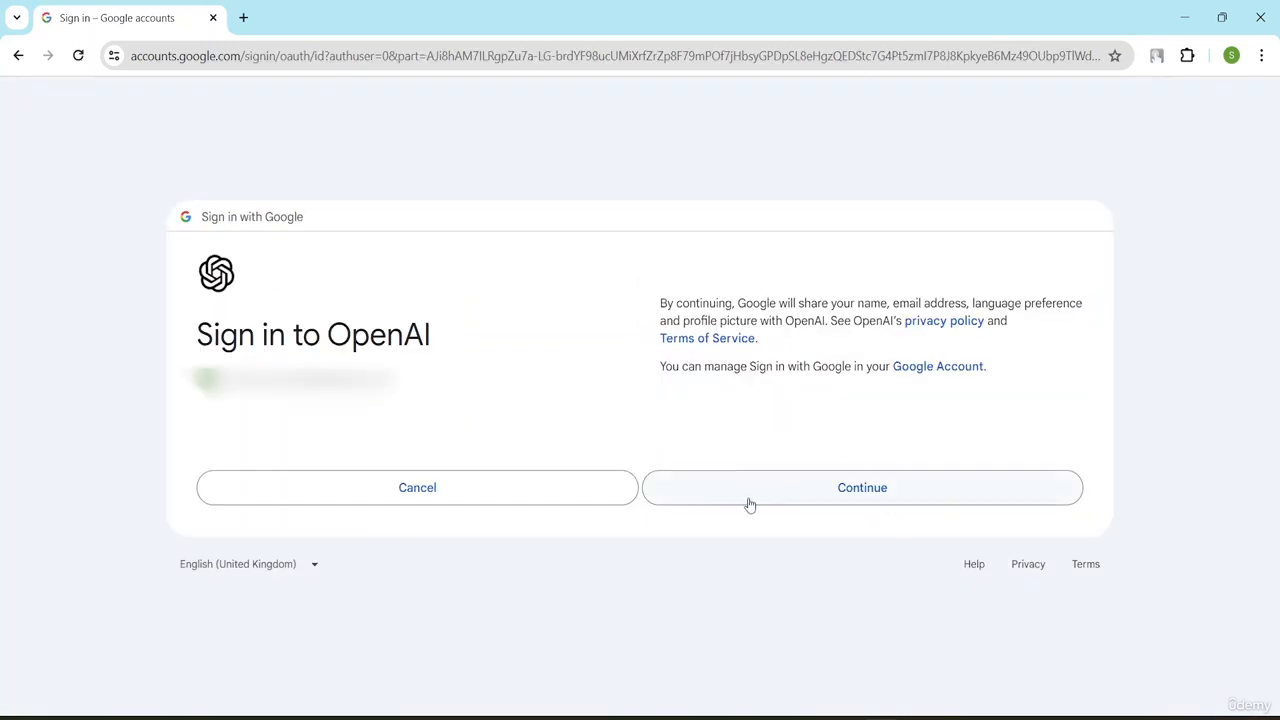
{"action": "left_click", "coordinate": [567, 491]}
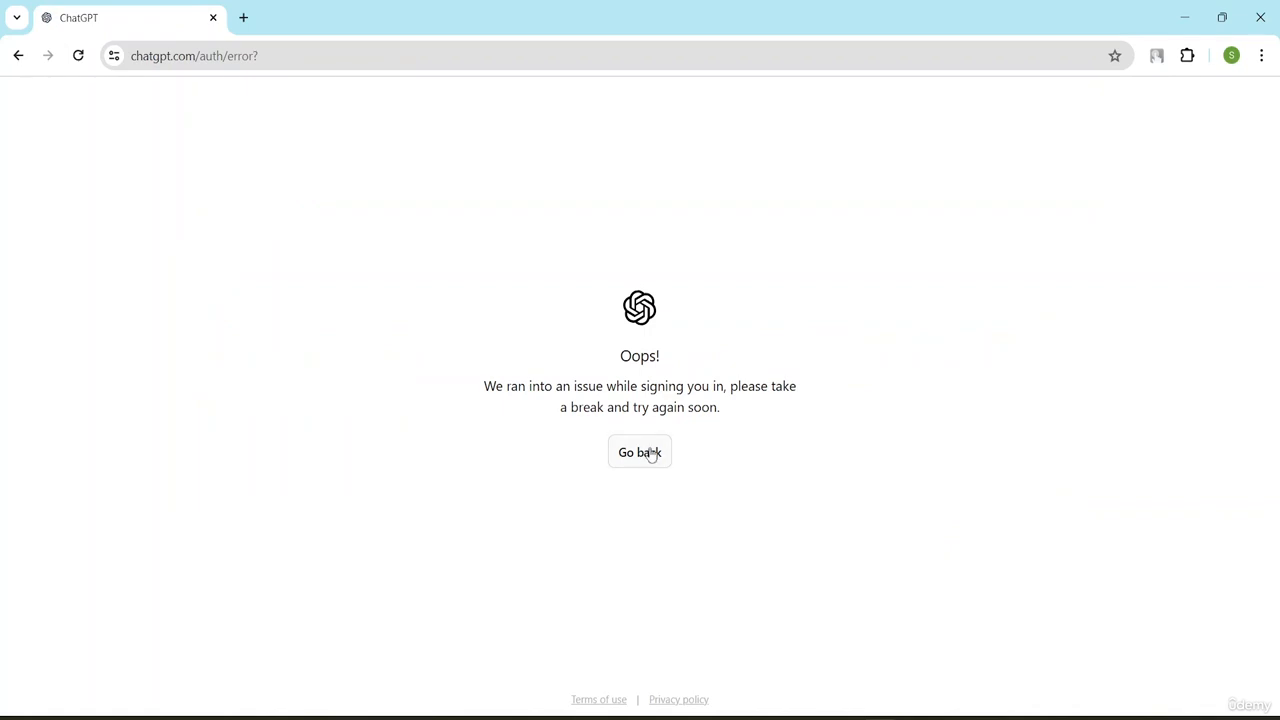
{"action": "left_click", "coordinate": [649, 455]}
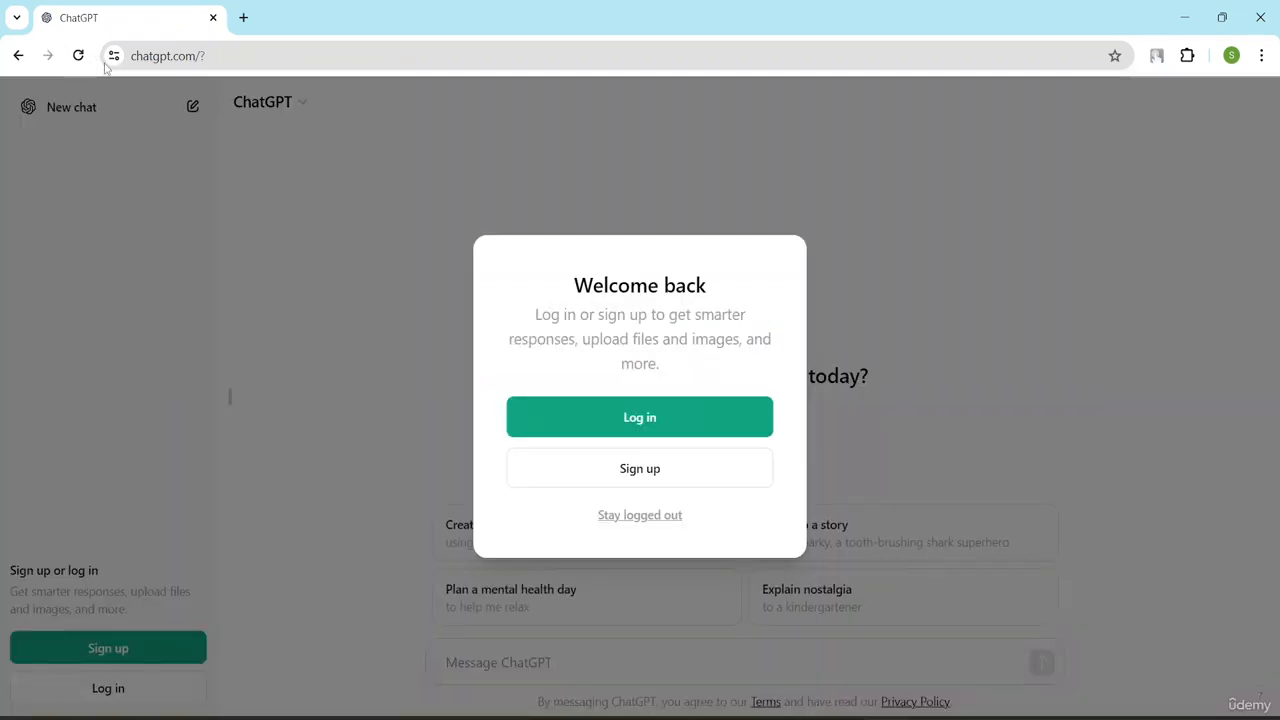
Log in to ChatGPT through Google using the first listed account and approve the sign-in to OpenAI.
{"action": "left_click", "coordinate": [732, 414]}
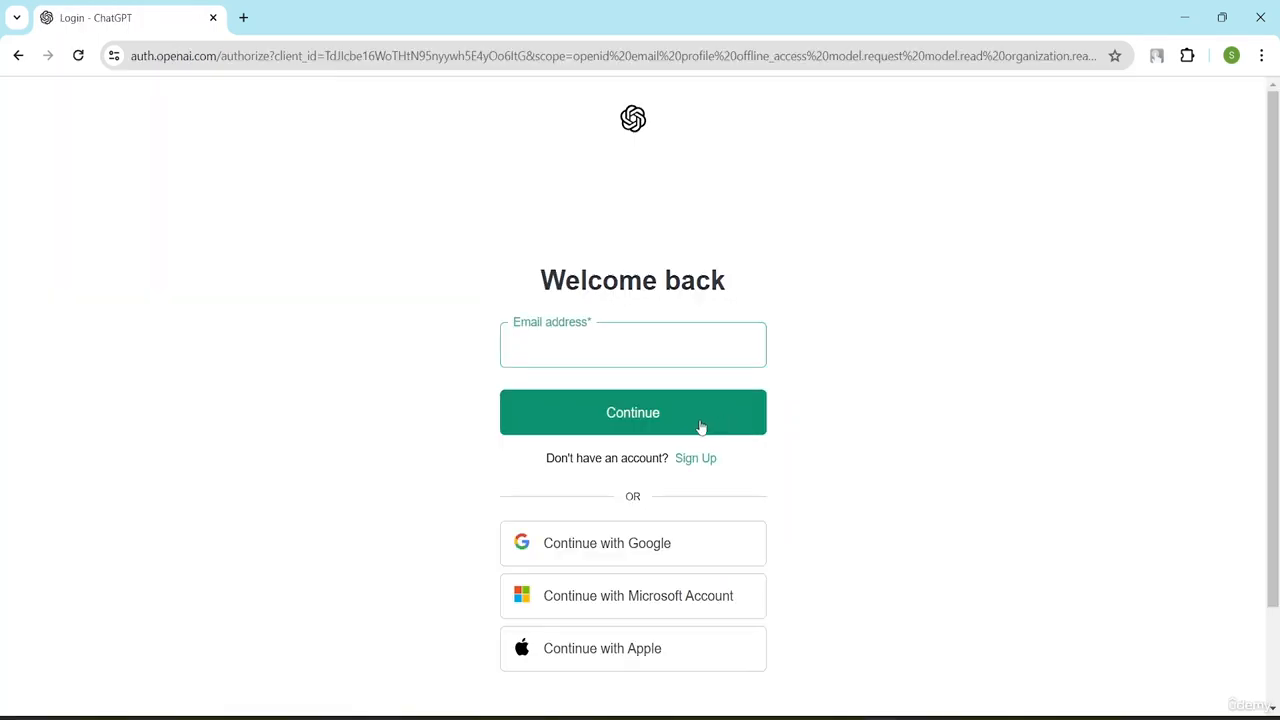
{"action": "left_click", "coordinate": [651, 541]}
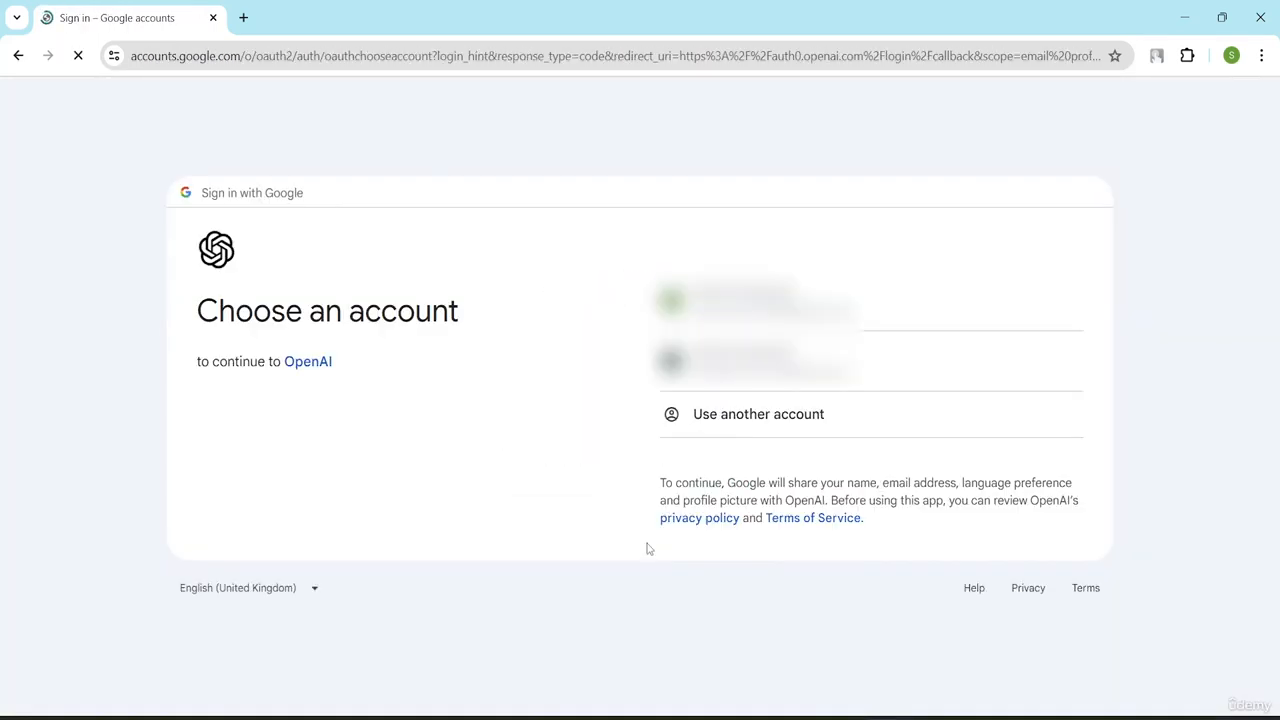
{"action": "left_click", "coordinate": [800, 298]}
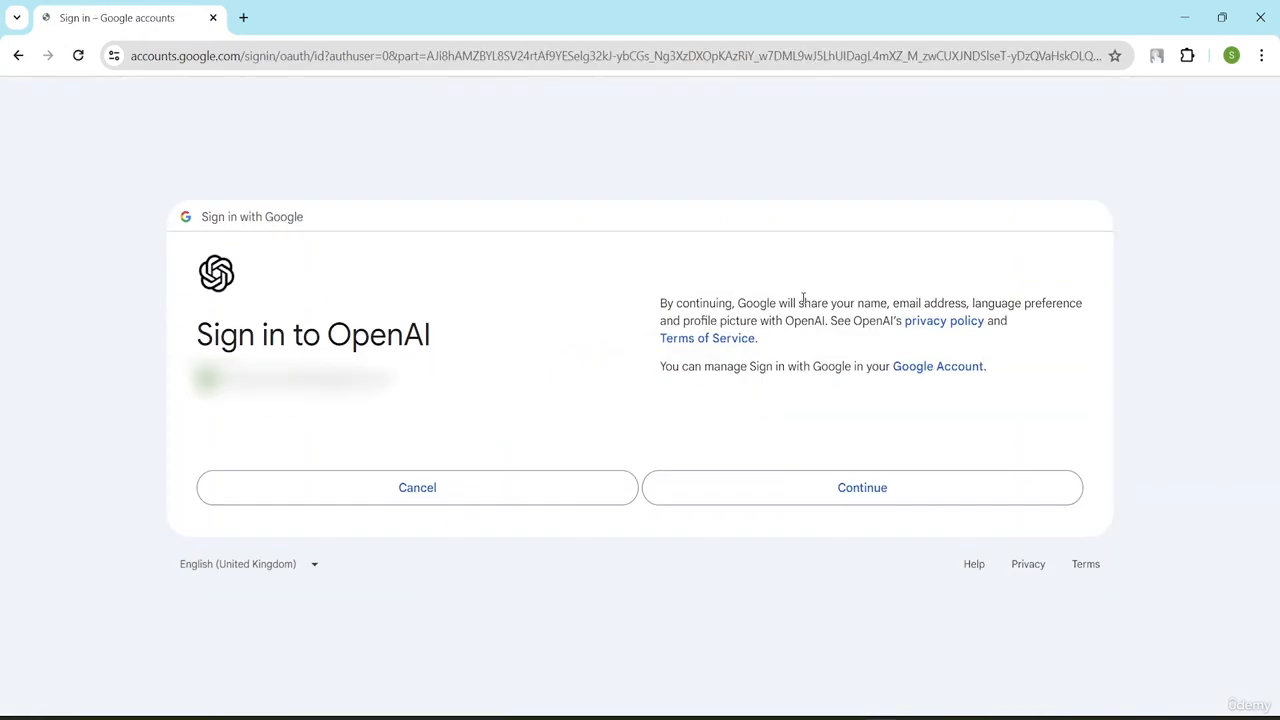
{"action": "left_click", "coordinate": [886, 492]}
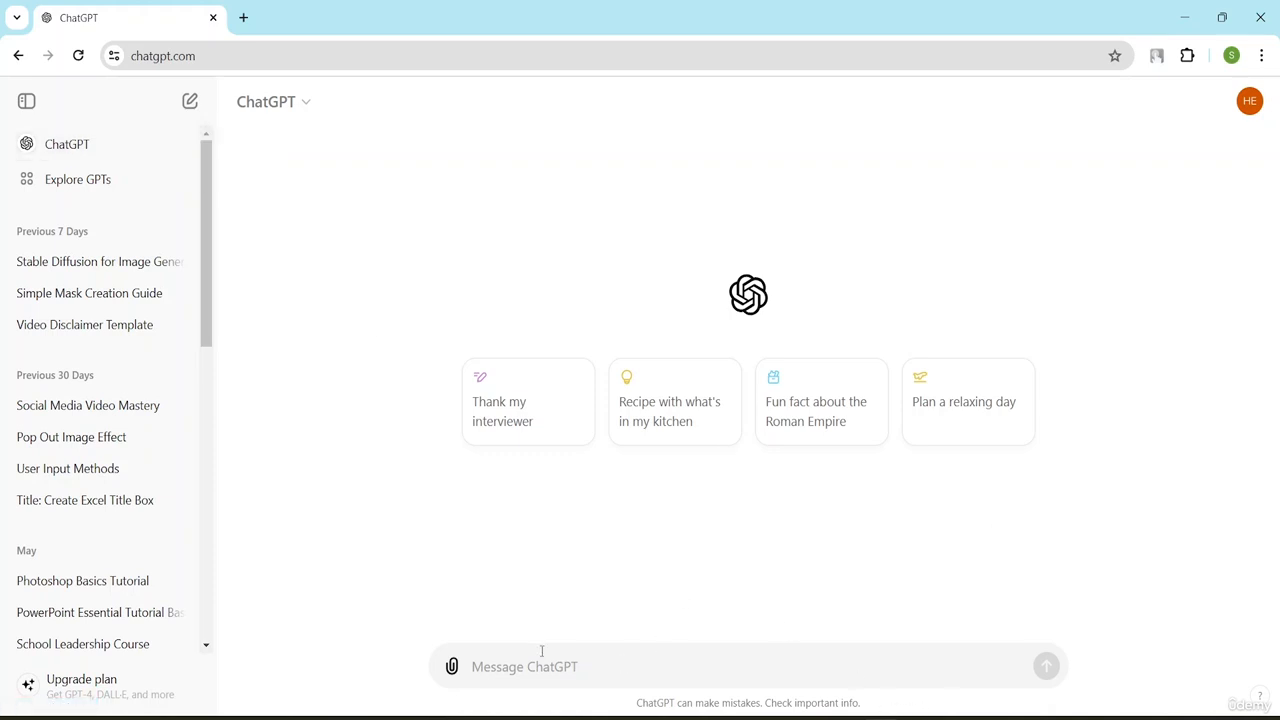
Open Explore GPTs and look through the Featured, Trending and By ChatGPT sections of the top picks.
{"action": "left_click", "coordinate": [91, 186]}
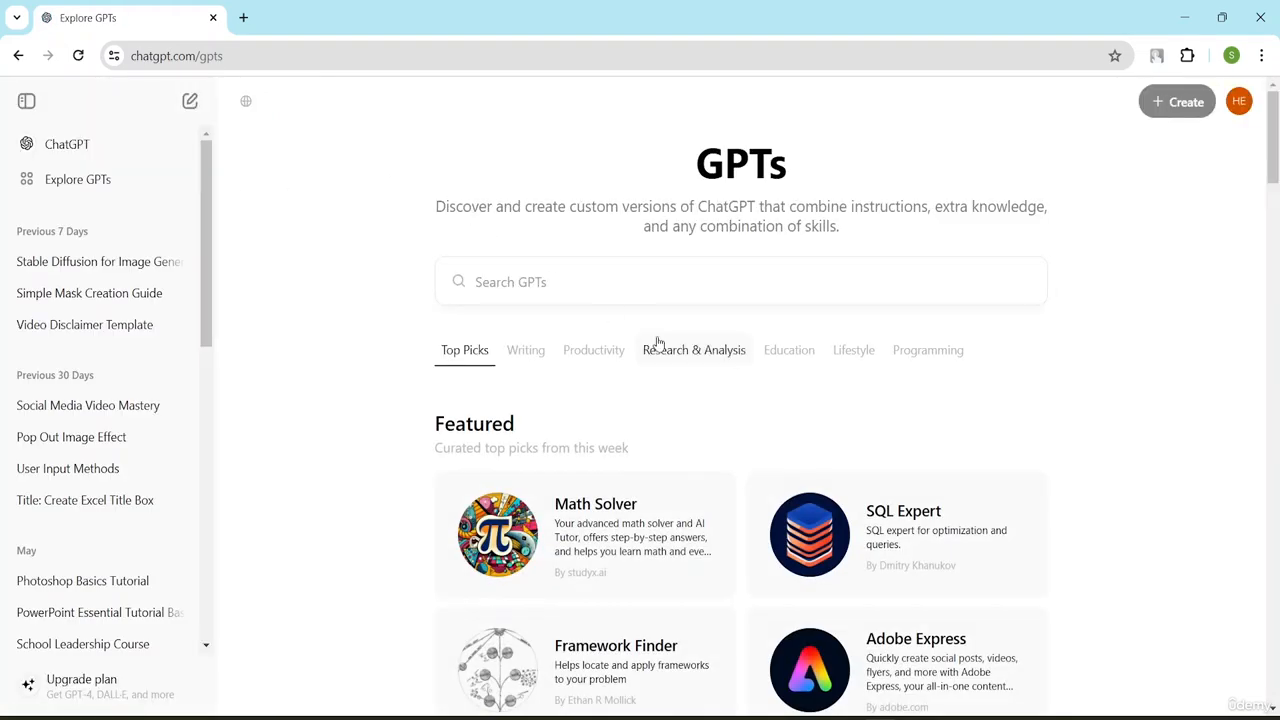
{"action": "scroll", "coordinate": [650, 345], "scroll_direction": "down", "scroll_amount": 3}
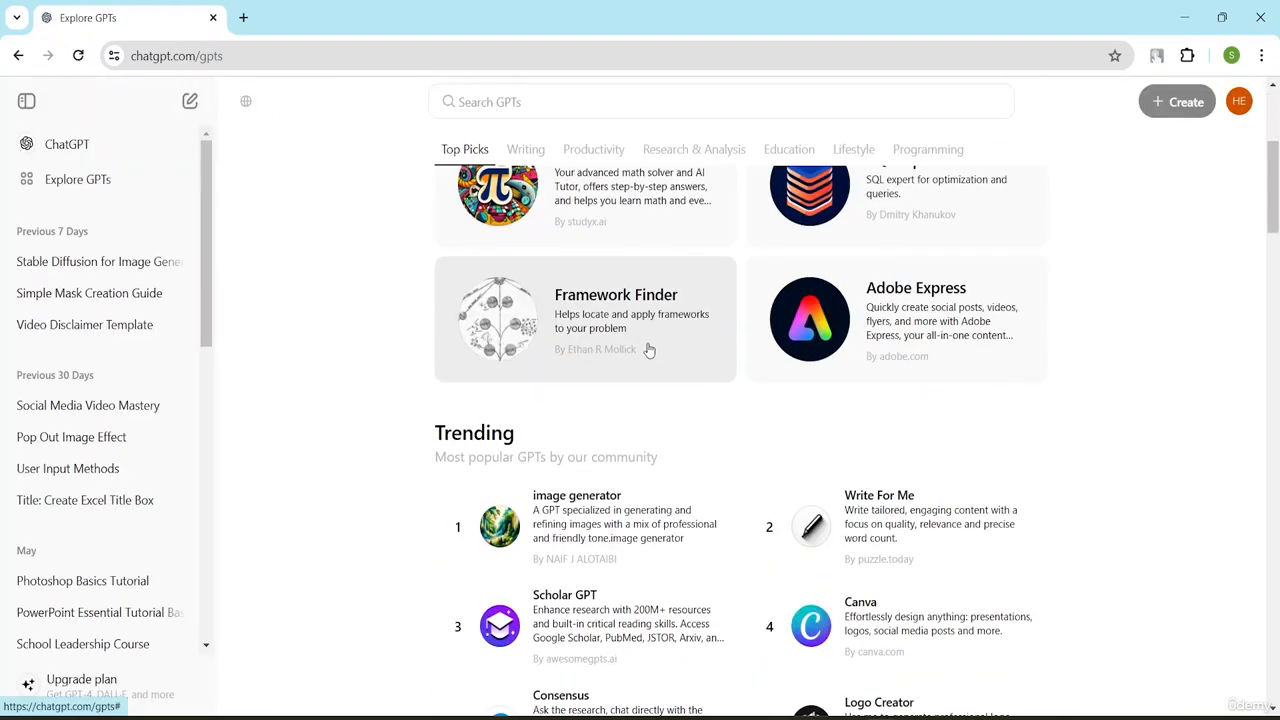
{"action": "scroll", "coordinate": [670, 337], "scroll_direction": "down", "scroll_amount": 5}
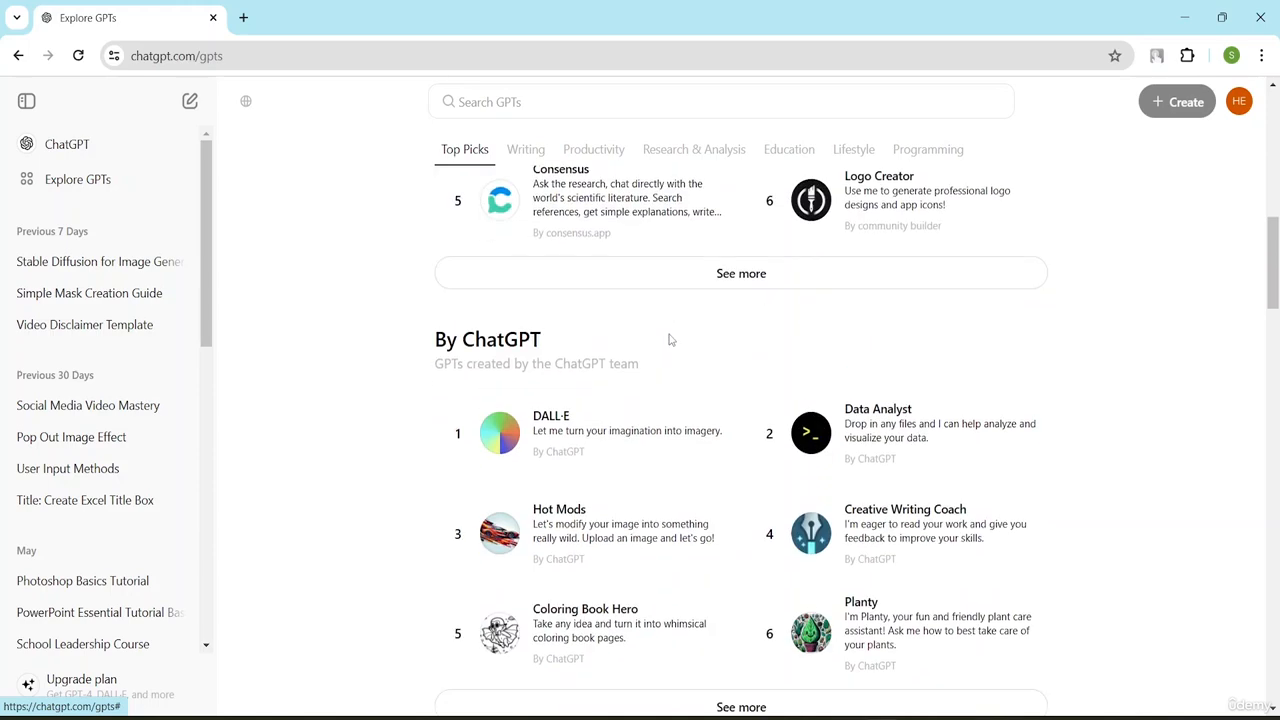
{"action": "scroll", "coordinate": [669, 336], "scroll_direction": "up", "scroll_amount": 4}
{"action": "scroll", "coordinate": [645, 288], "scroll_direction": "up", "scroll_amount": 3}
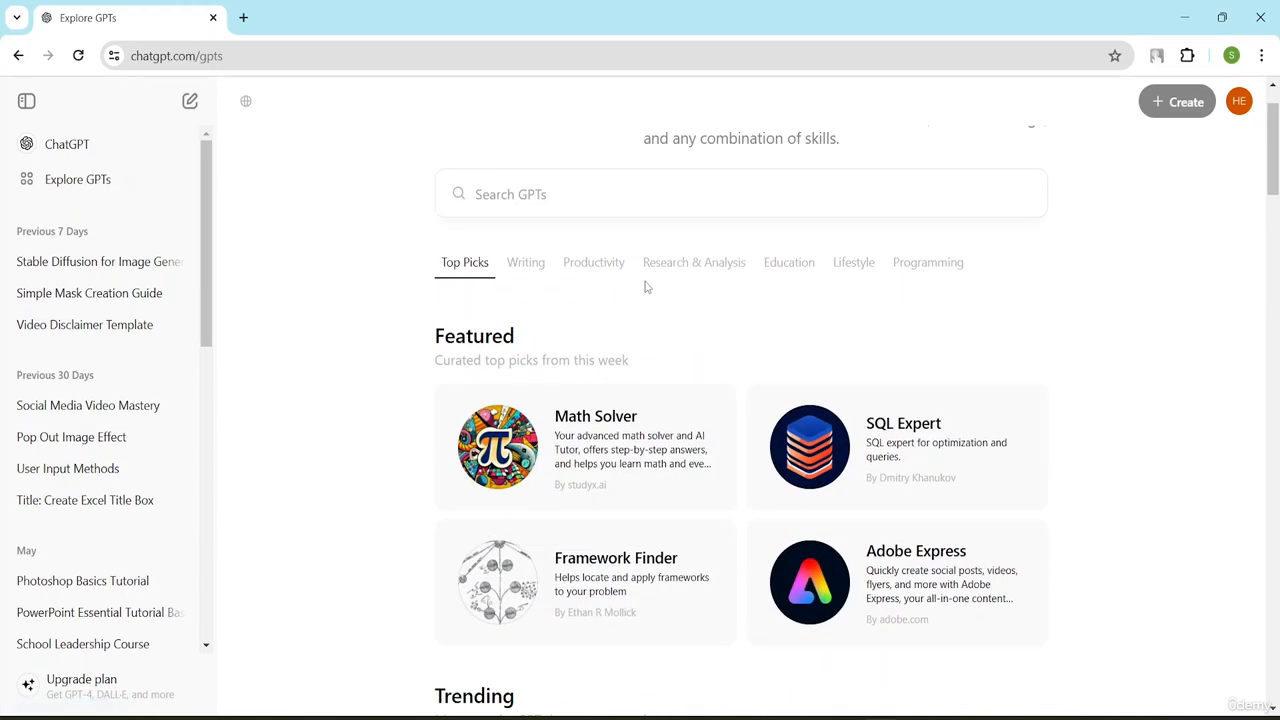
{"action": "scroll", "coordinate": [646, 286], "scroll_direction": "down", "scroll_amount": 2}
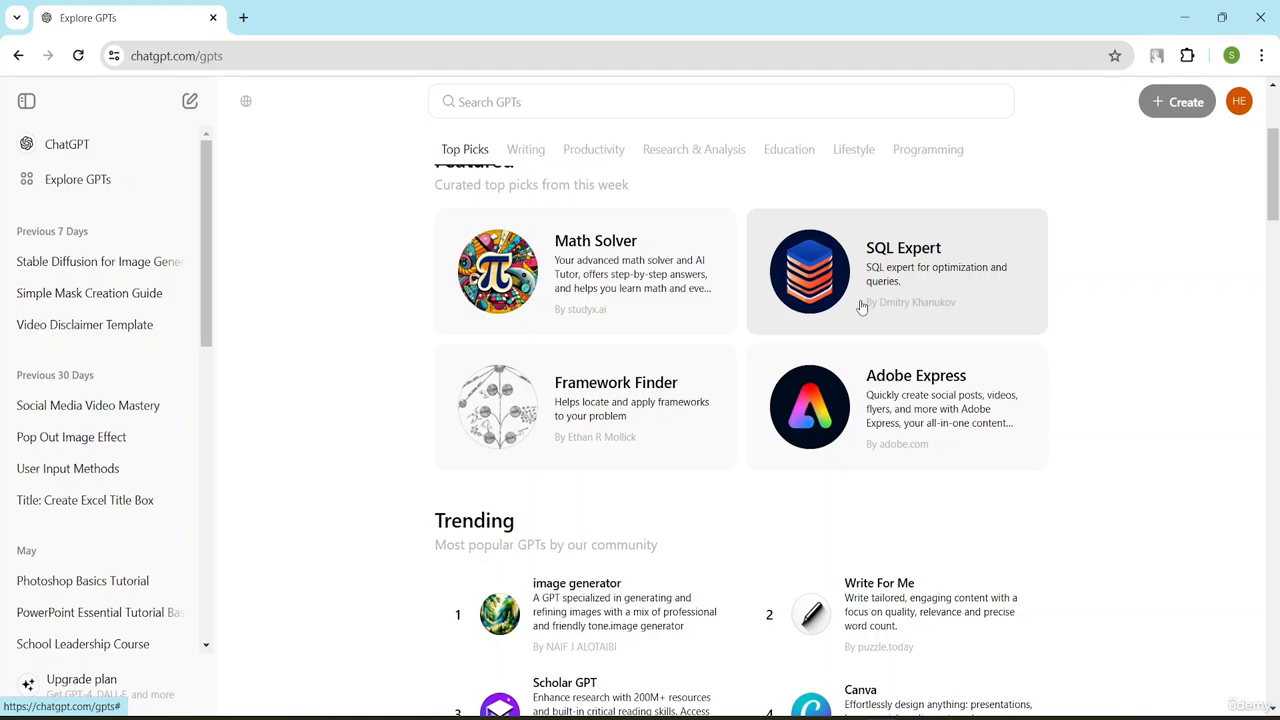
{"action": "scroll", "coordinate": [968, 311], "scroll_direction": "down", "scroll_amount": 3}
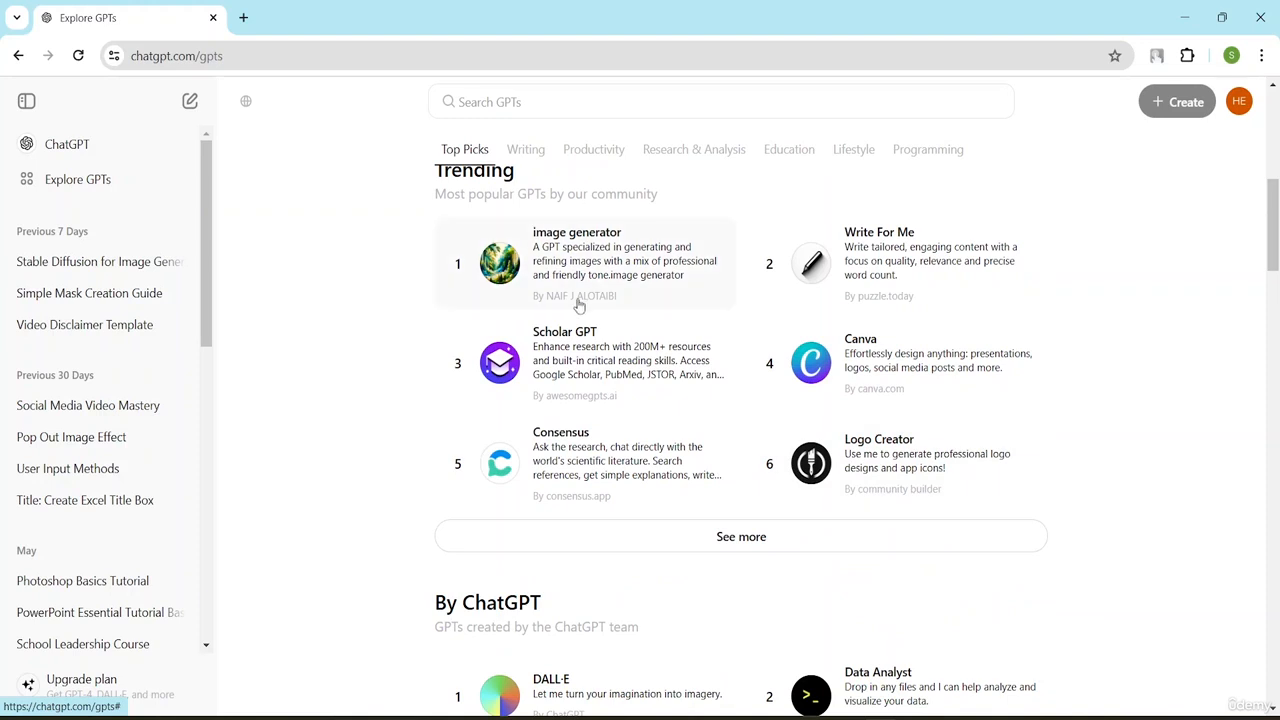
{"action": "scroll", "coordinate": [785, 350], "scroll_direction": "down", "scroll_amount": 2}
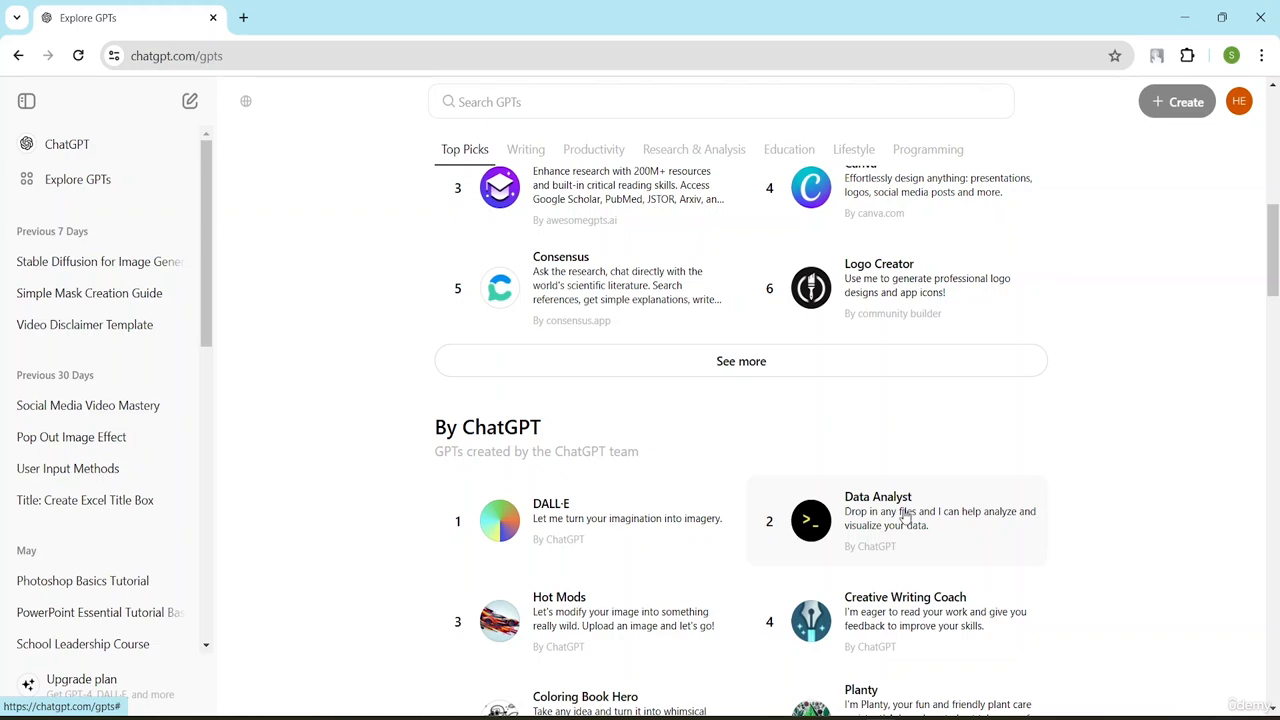
{"action": "scroll", "coordinate": [690, 390], "scroll_direction": "down", "scroll_amount": 2}
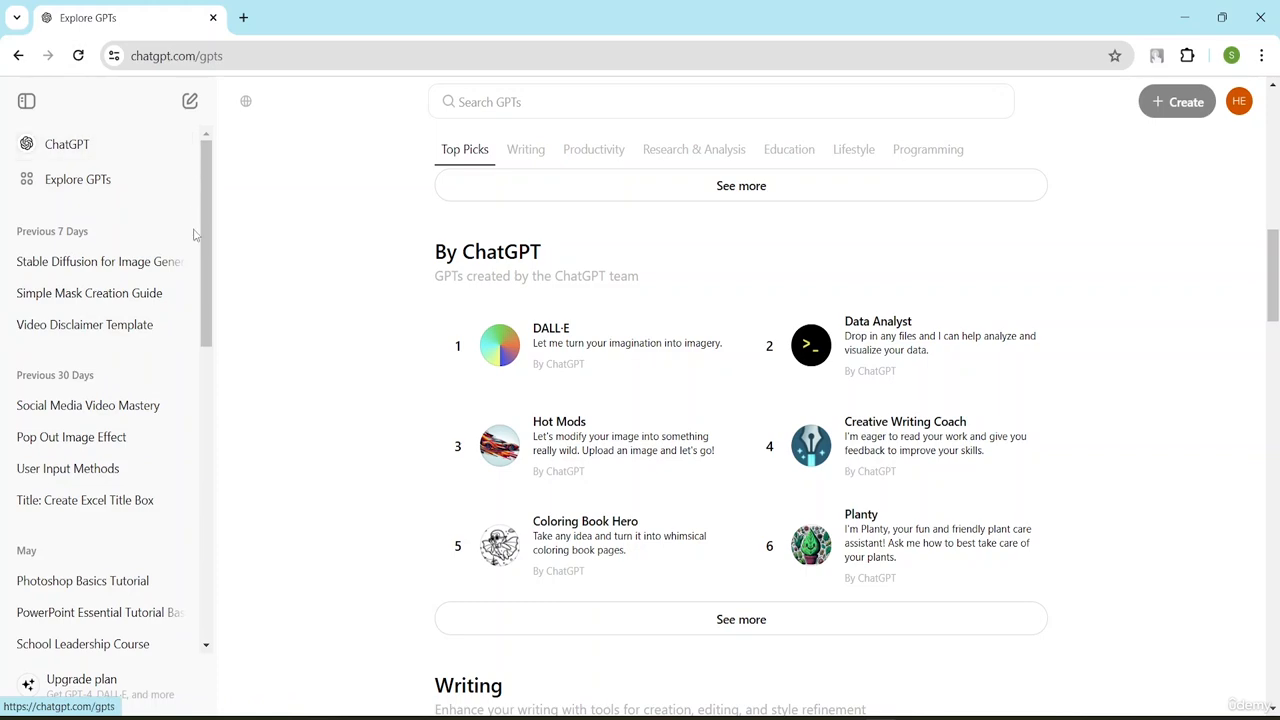
Look through the history of previous chats back to 2023, and return to a blank ChatGPT conversation.
{"action": "scroll", "coordinate": [95, 200], "scroll_direction": "down", "scroll_amount": 4}
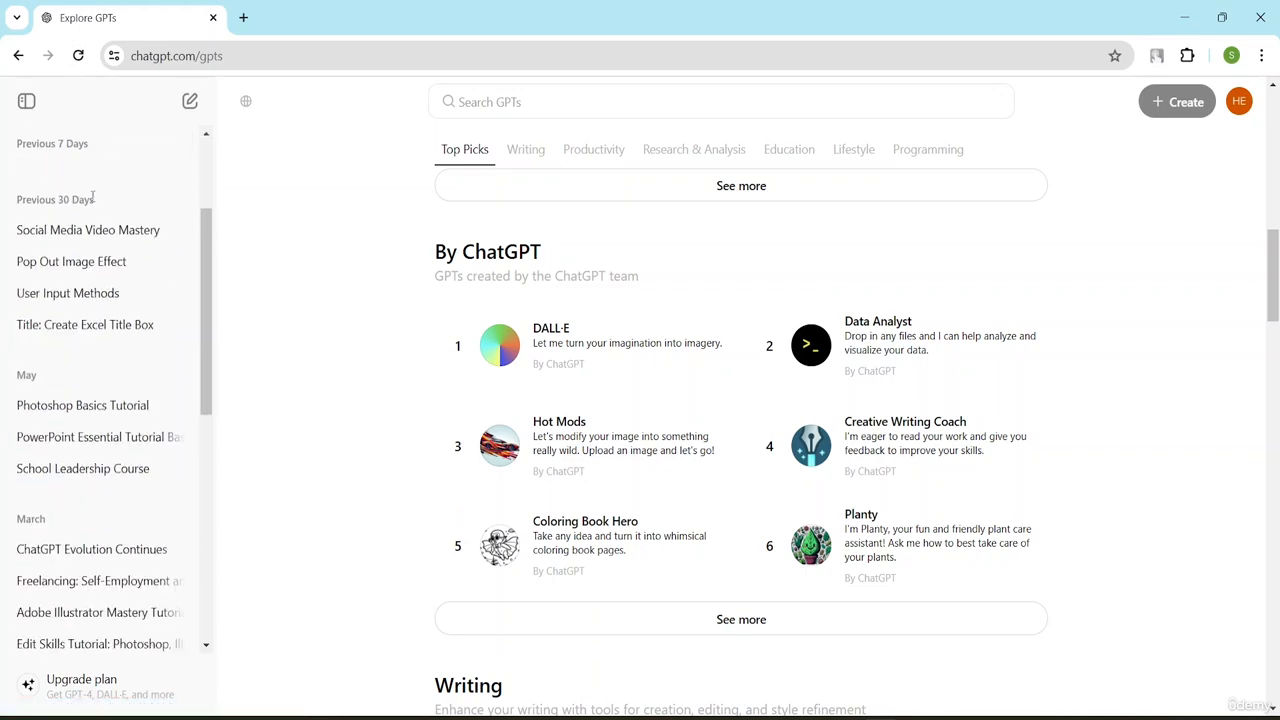
{"action": "scroll", "coordinate": [88, 218], "scroll_direction": "down", "scroll_amount": 10}
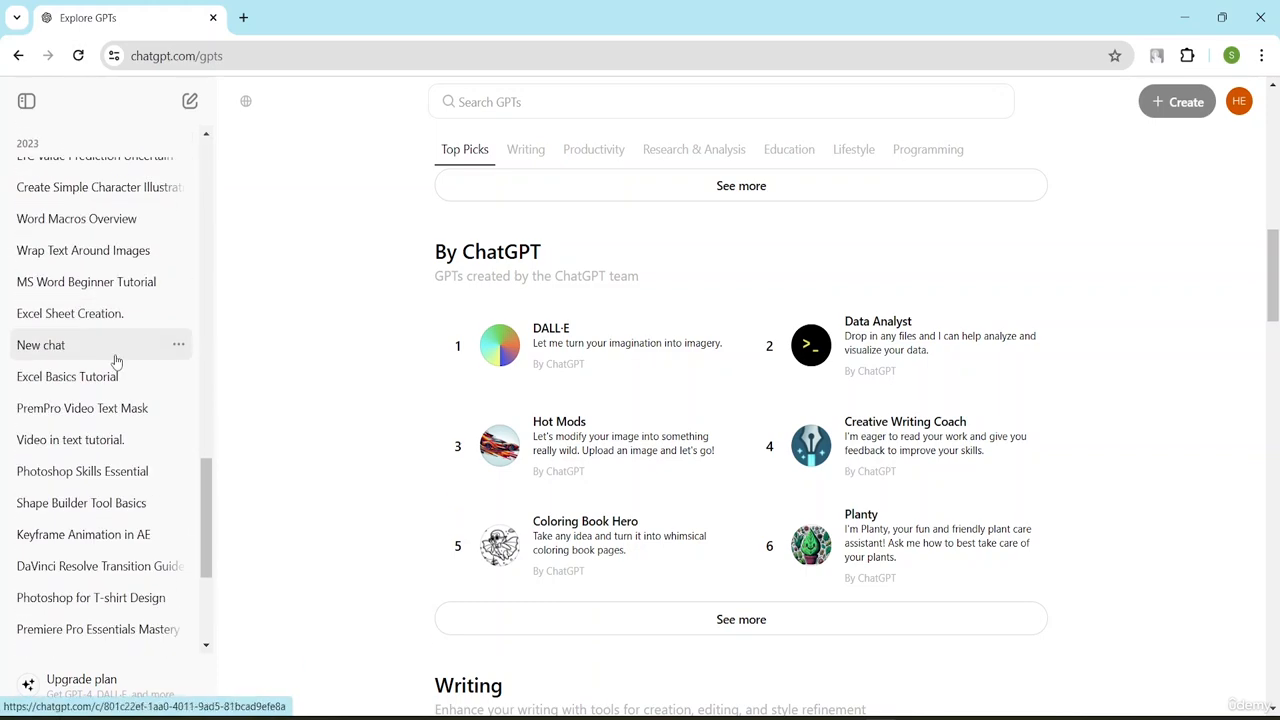
{"action": "scroll", "coordinate": [113, 360], "scroll_direction": "down", "scroll_amount": 6}
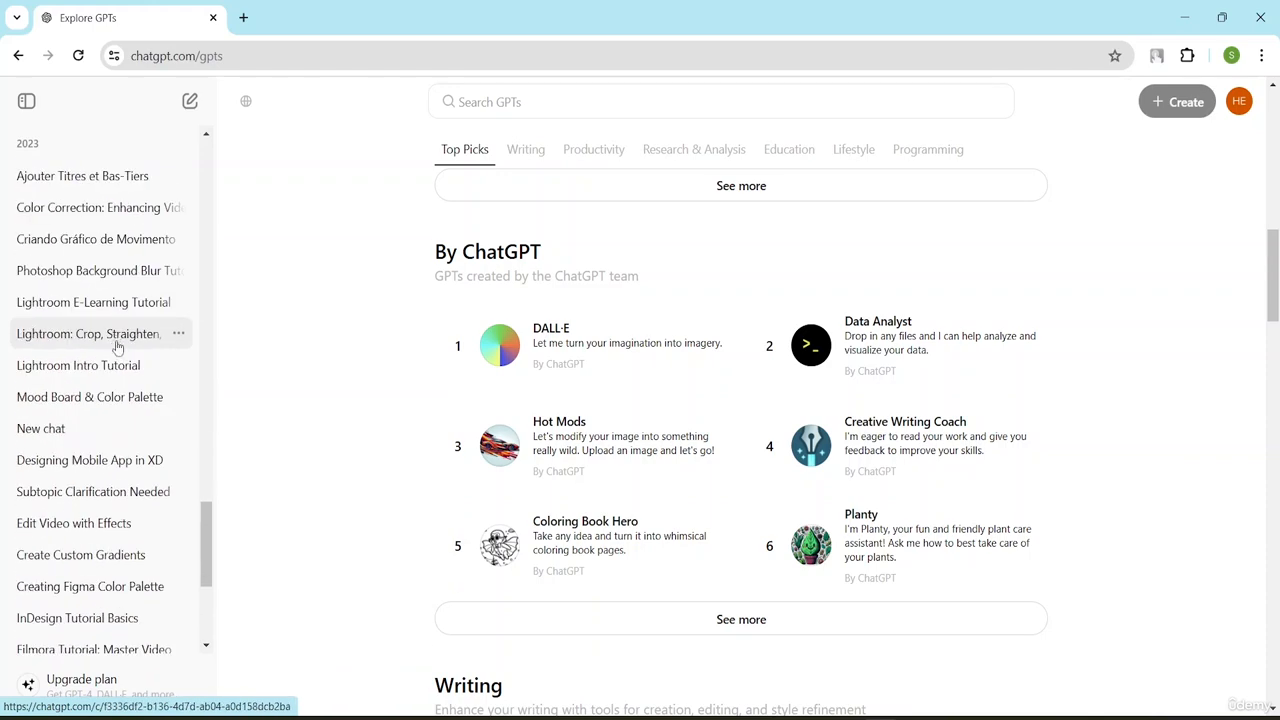
{"action": "scroll", "coordinate": [100, 450], "scroll_direction": "down", "scroll_amount": 3}
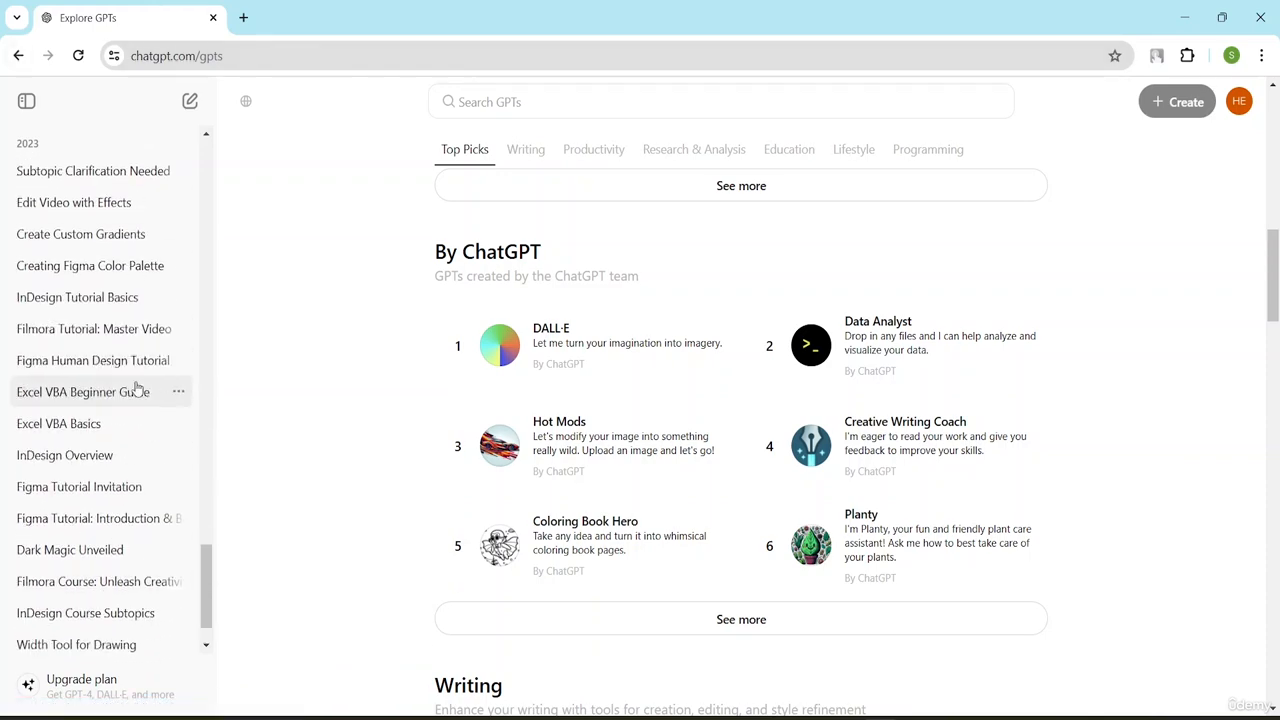
{"action": "scroll", "coordinate": [100, 320], "scroll_direction": "down", "scroll_amount": 1}
{"action": "scroll", "coordinate": [100, 330], "scroll_direction": "up", "scroll_amount": 10}
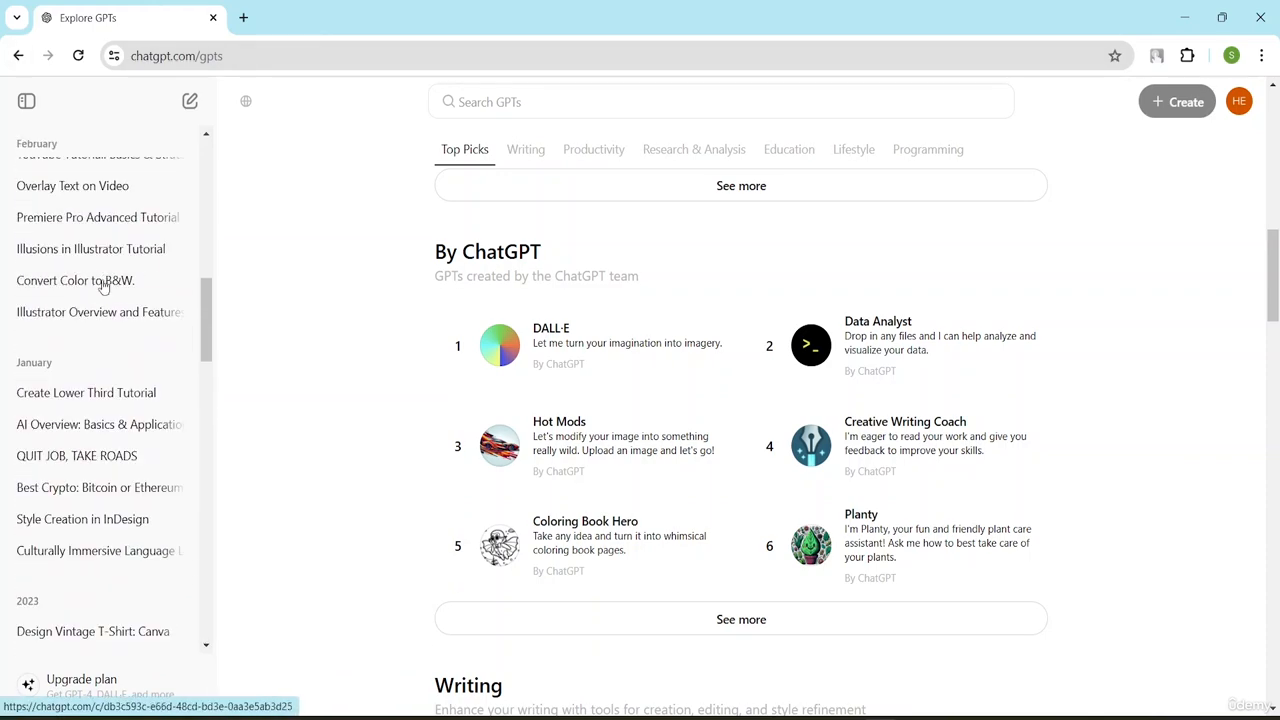
{"action": "scroll", "coordinate": [100, 272], "scroll_direction": "up", "scroll_amount": 3}
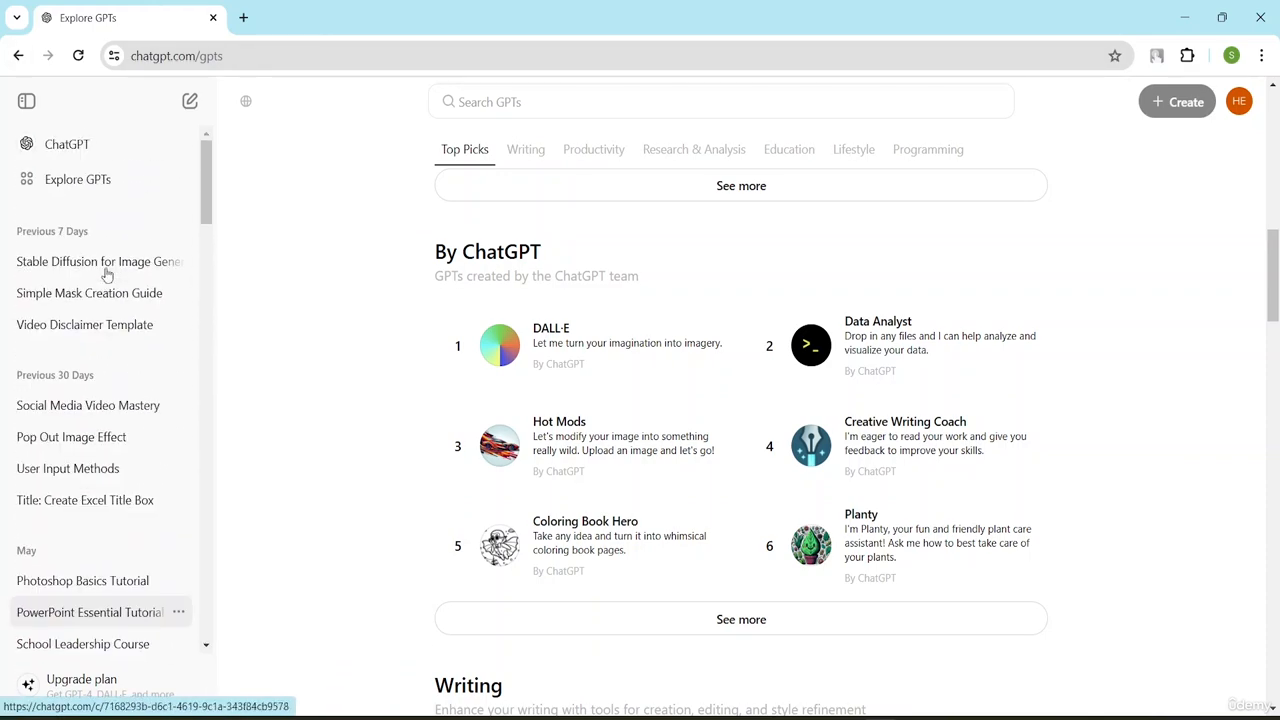
{"action": "left_click", "coordinate": [98, 148]}
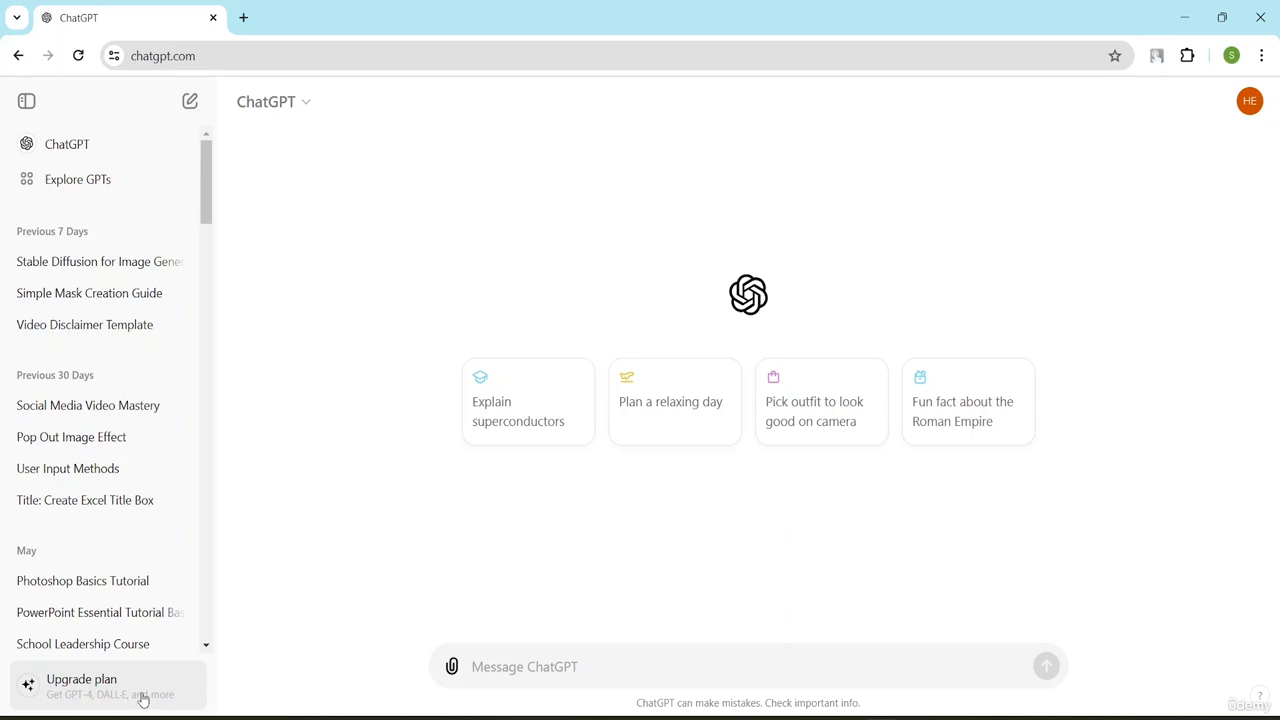
Review the Personal and Business upgrade plans, and close the plan comparison without upgrading.
{"action": "left_click", "coordinate": [91, 681]}
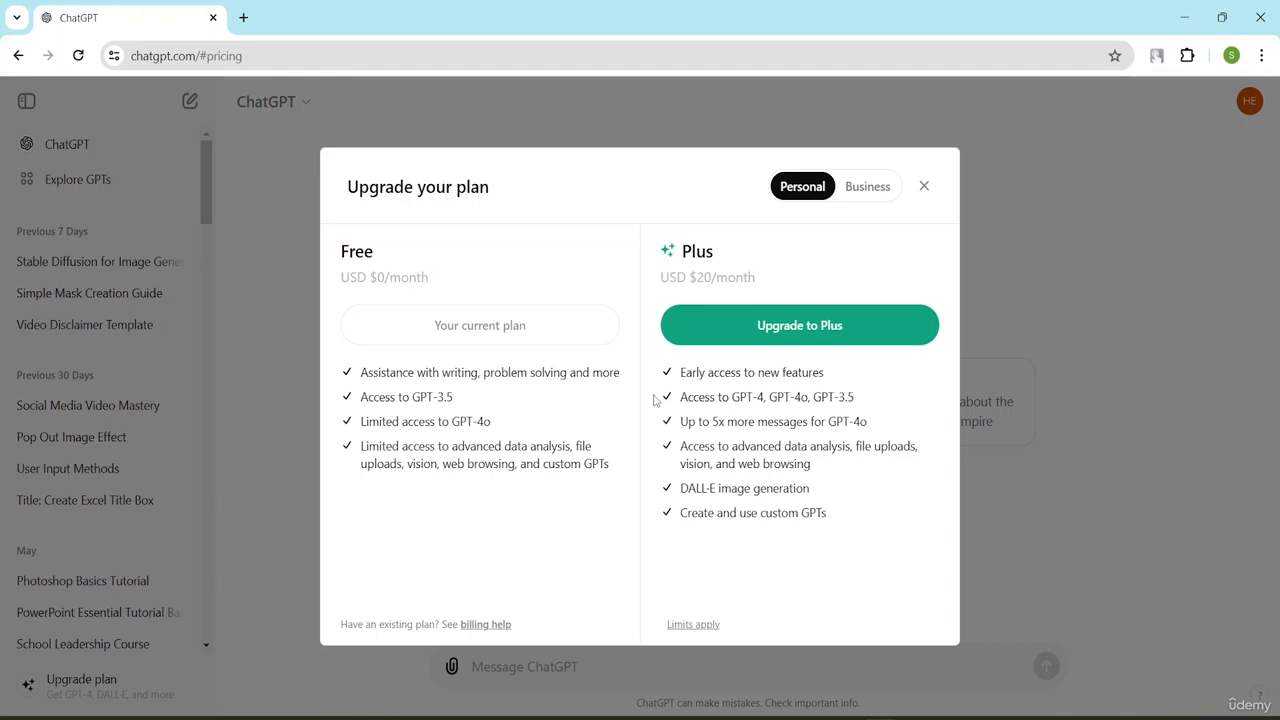
{"action": "left_click", "coordinate": [864, 195]}
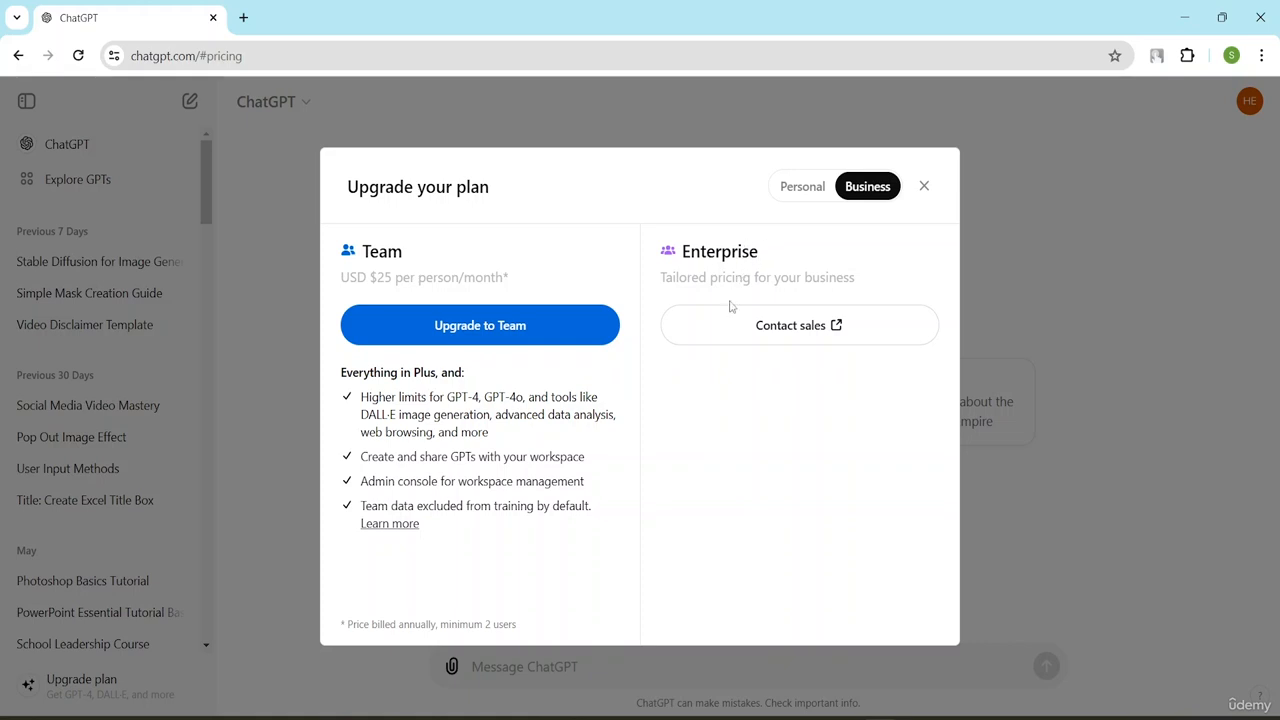
{"action": "left_click", "coordinate": [921, 188]}
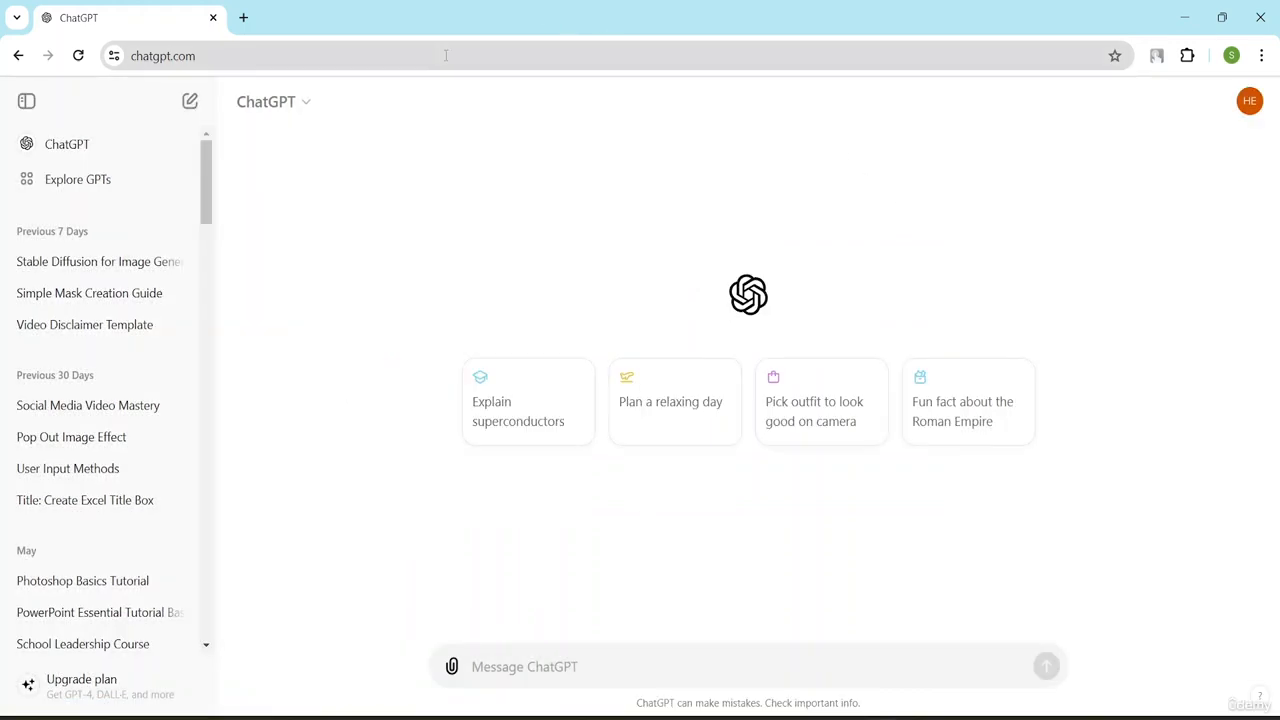
View the ChatGPT model options and the Temporary chat setting, and dismiss them without changing anything.
{"action": "left_click", "coordinate": [289, 104]}
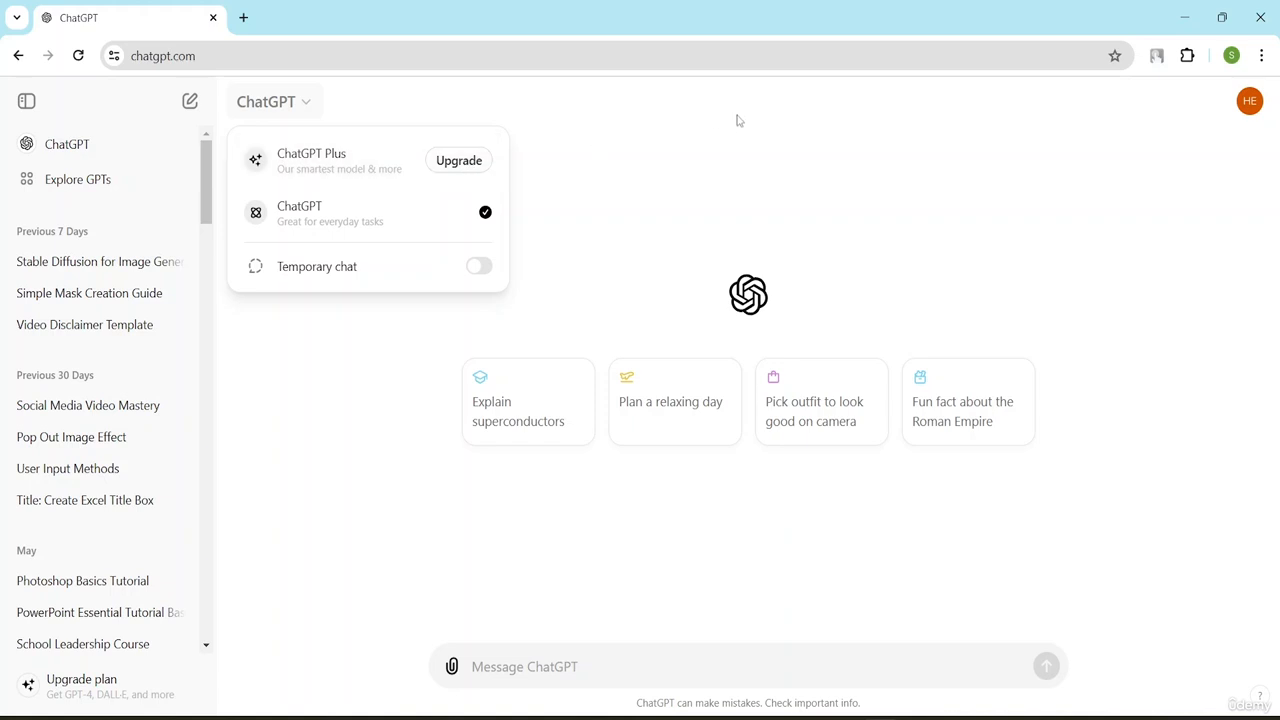
{"action": "double_click", "coordinate": [607, 162]}
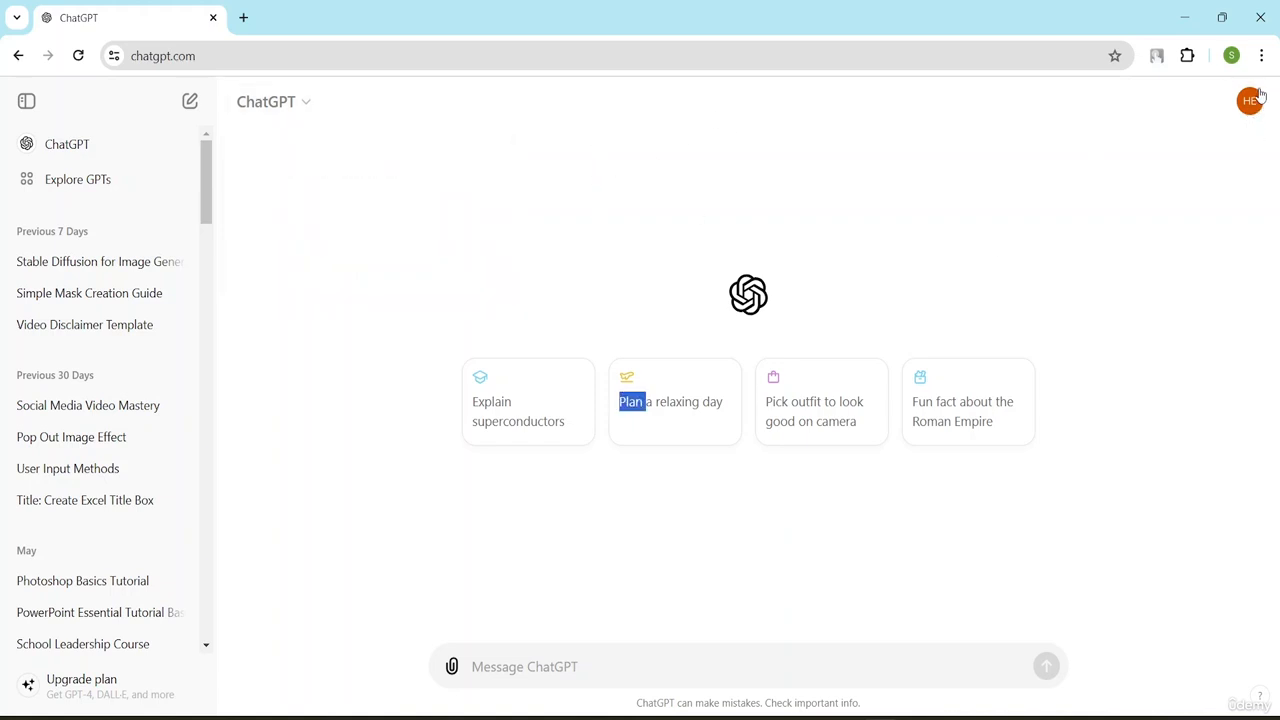
{"action": "left_click", "coordinate": [945, 172]}
Open My GPTs from the account options, look over the GPTs page, and go back to the blank conversation.
{"action": "left_click", "coordinate": [1255, 112]}
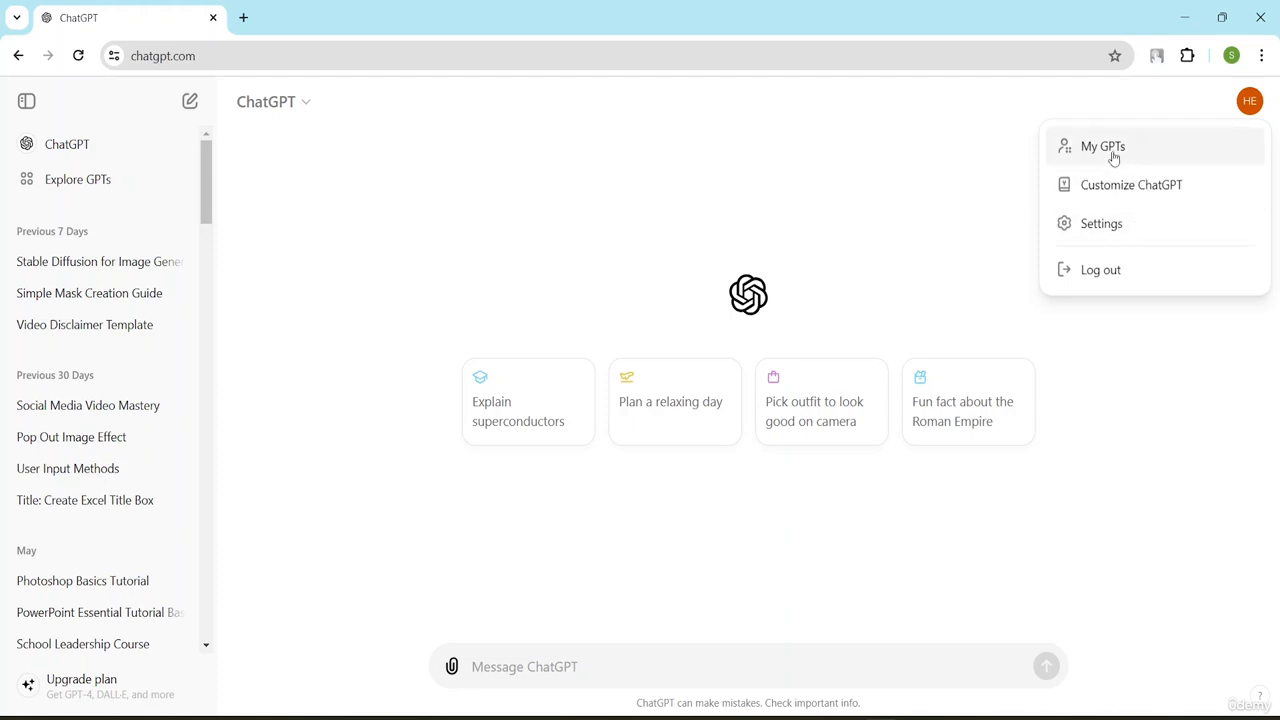
{"action": "left_click", "coordinate": [1060, 160]}
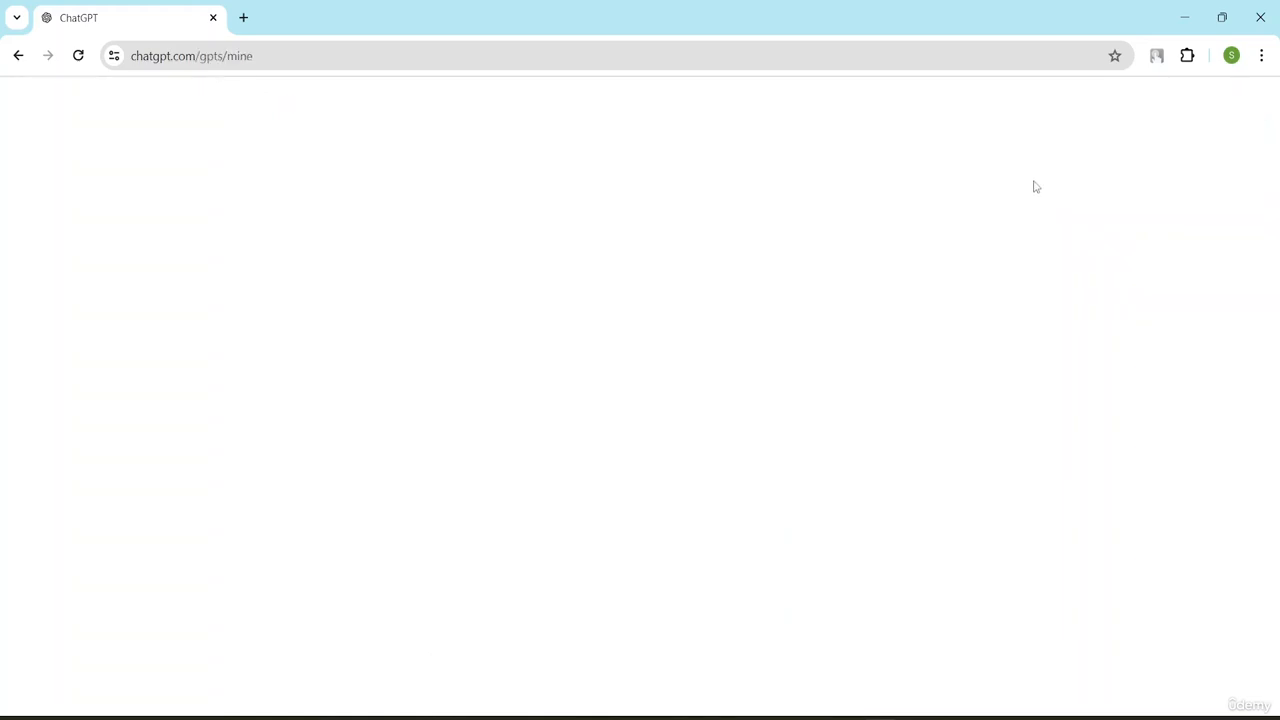
{"action": "scroll", "coordinate": [740, 337], "scroll_direction": "down", "scroll_amount": 3}
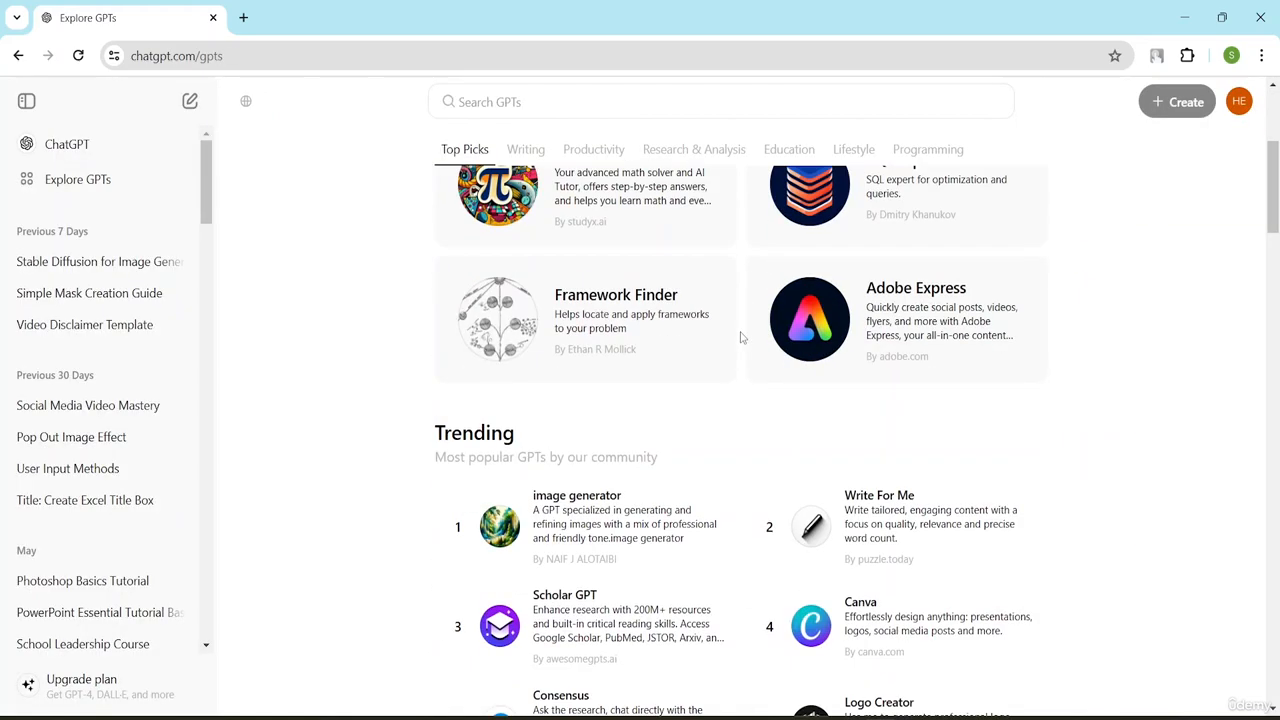
{"action": "scroll", "coordinate": [700, 245], "scroll_direction": "up", "scroll_amount": 3}
{"action": "left_click", "coordinate": [18, 56]}
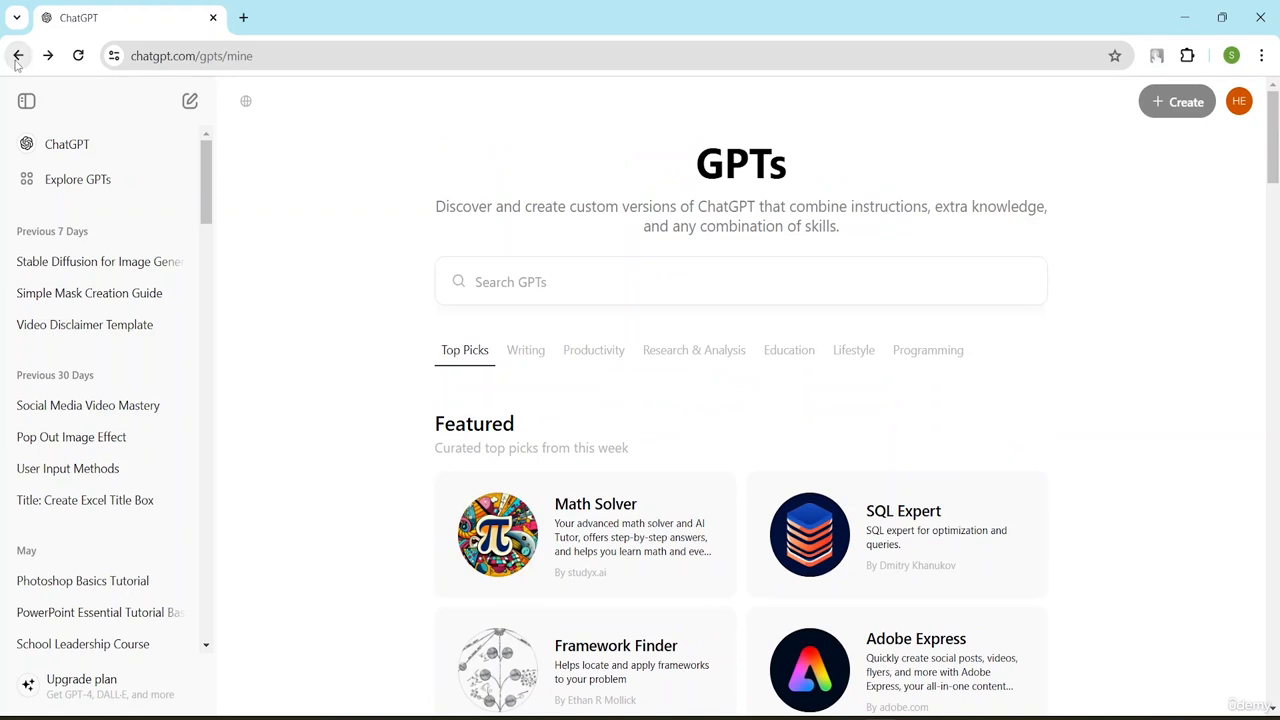
{"action": "left_click", "coordinate": [47, 56]}
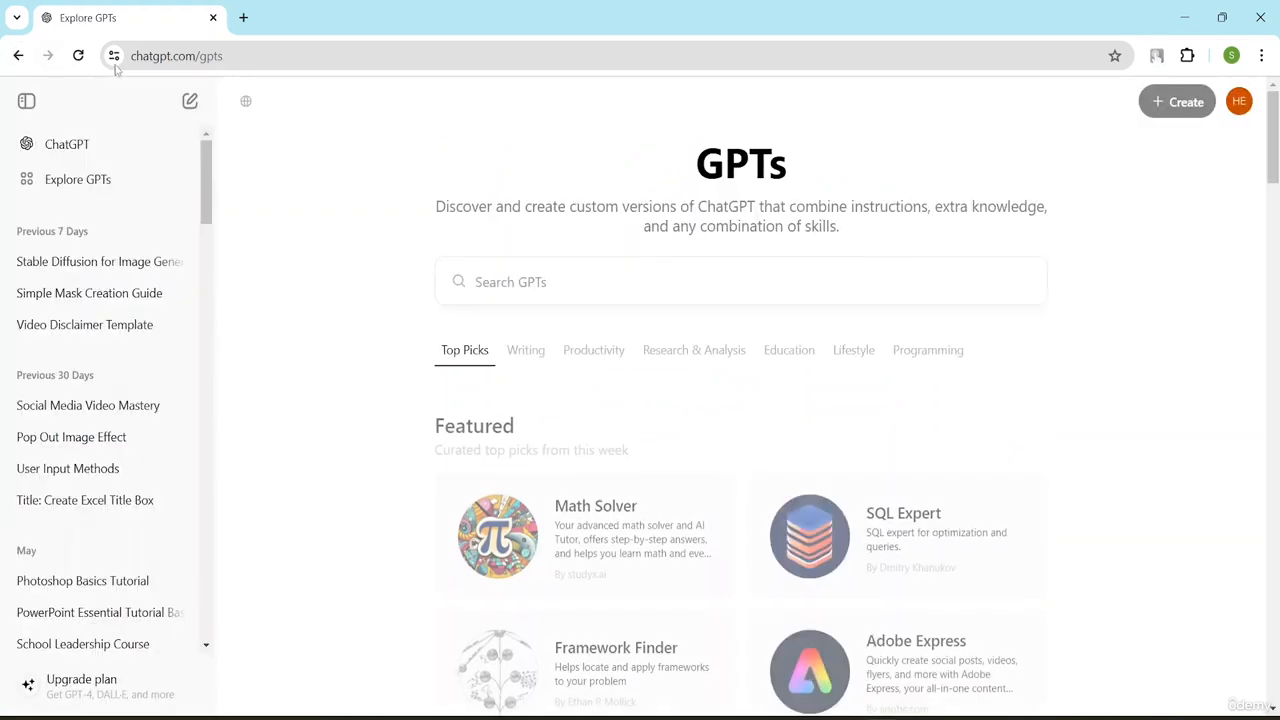
{"action": "left_click", "coordinate": [18, 56]}
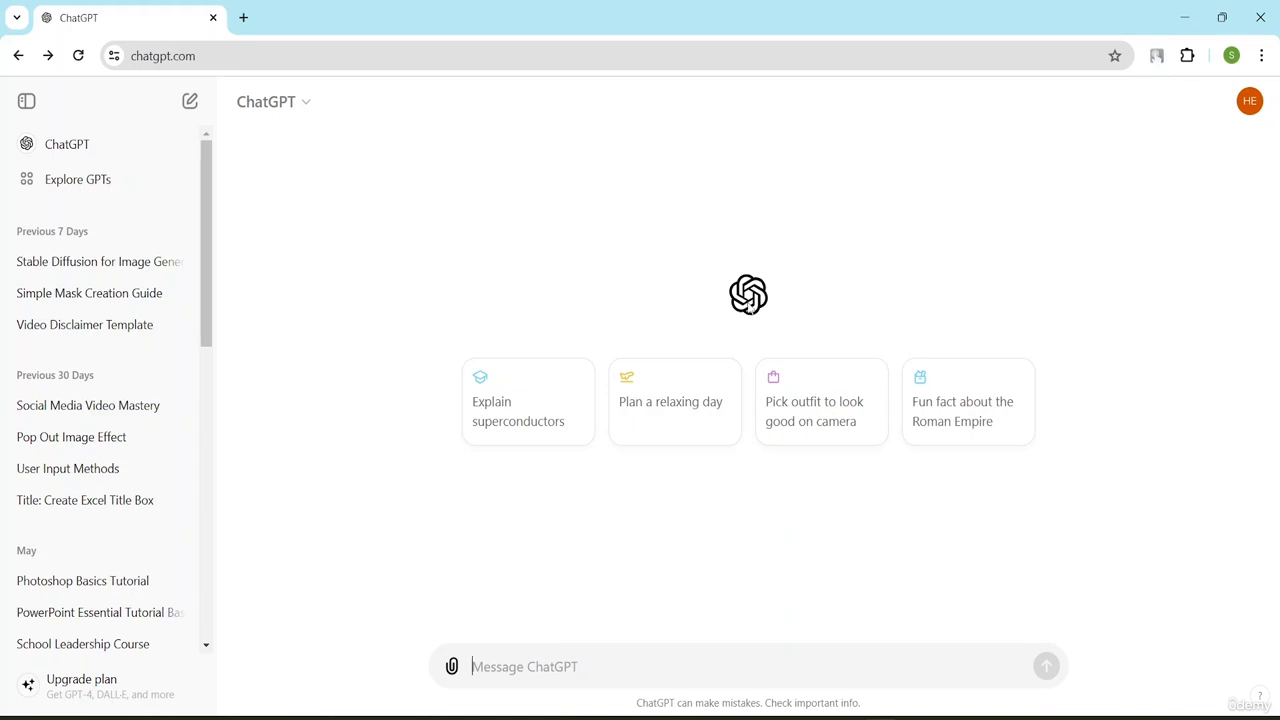
View the file attachment options, including the Microsoft OneDrive choices, and dismiss them without attaching a file.
{"action": "left_click", "coordinate": [451, 667]}
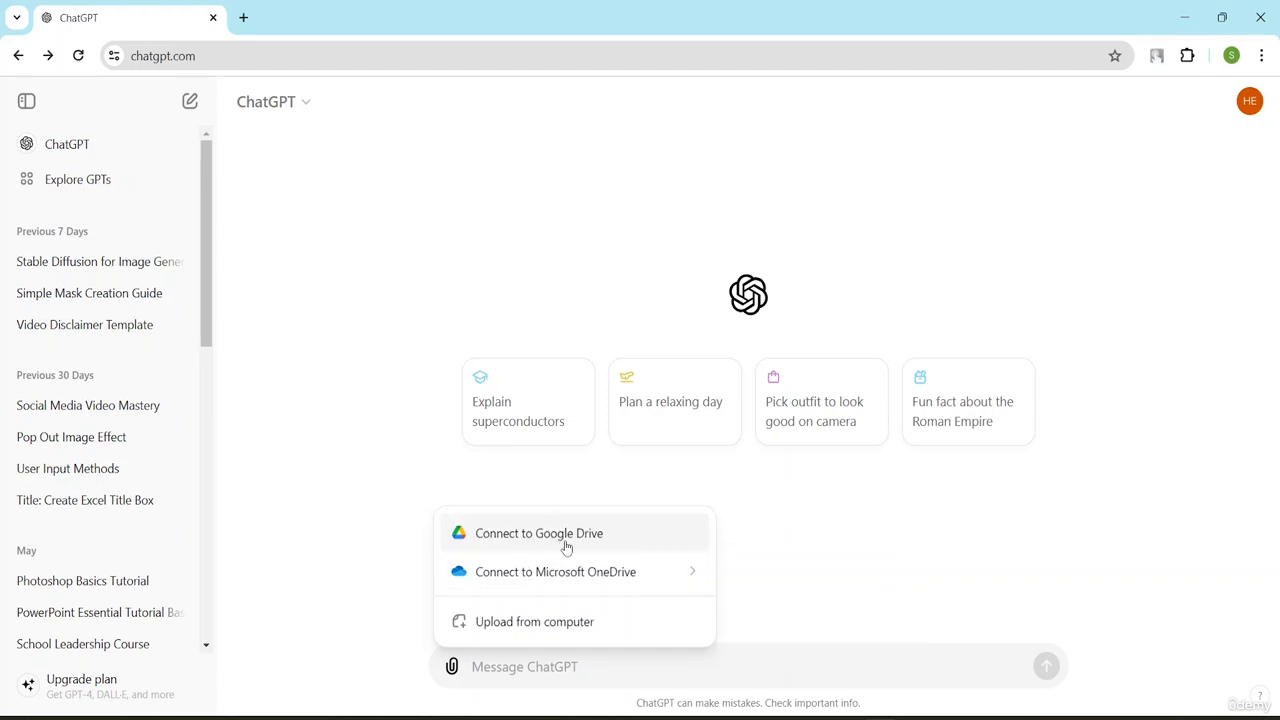
{"action": "mouse_move", "coordinate": [586, 558]}
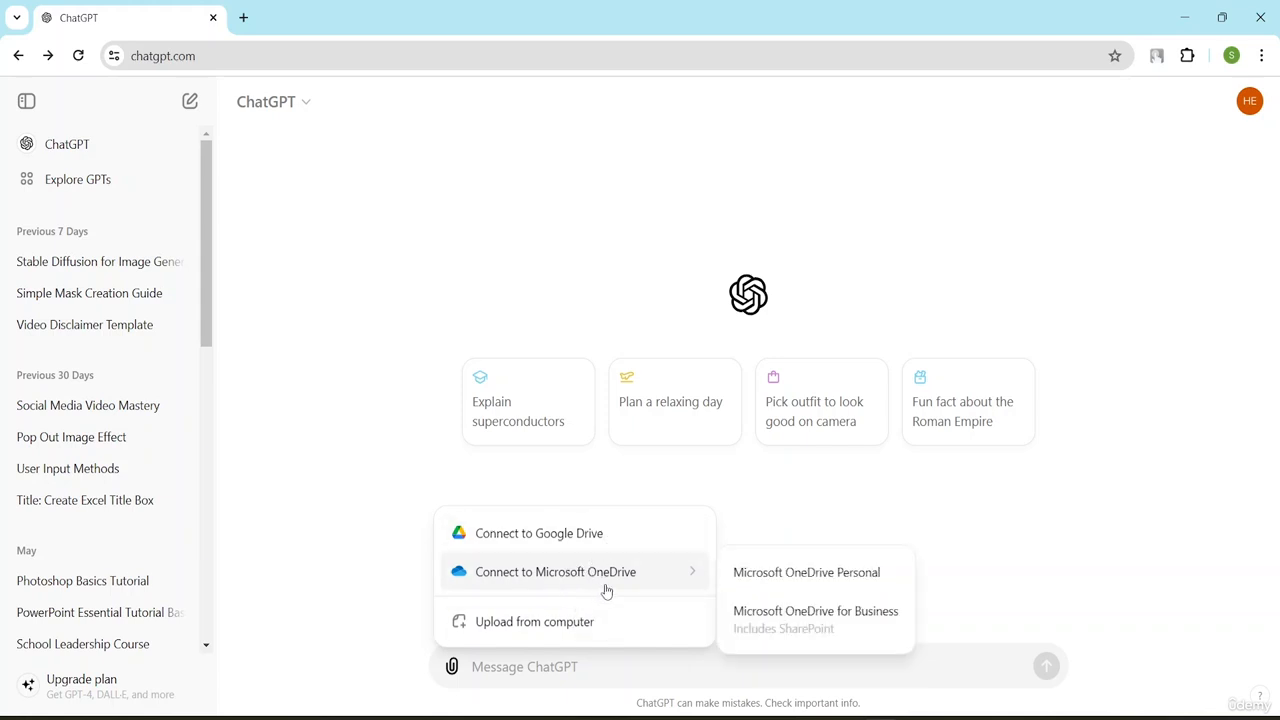
{"action": "left_click", "coordinate": [952, 494]}
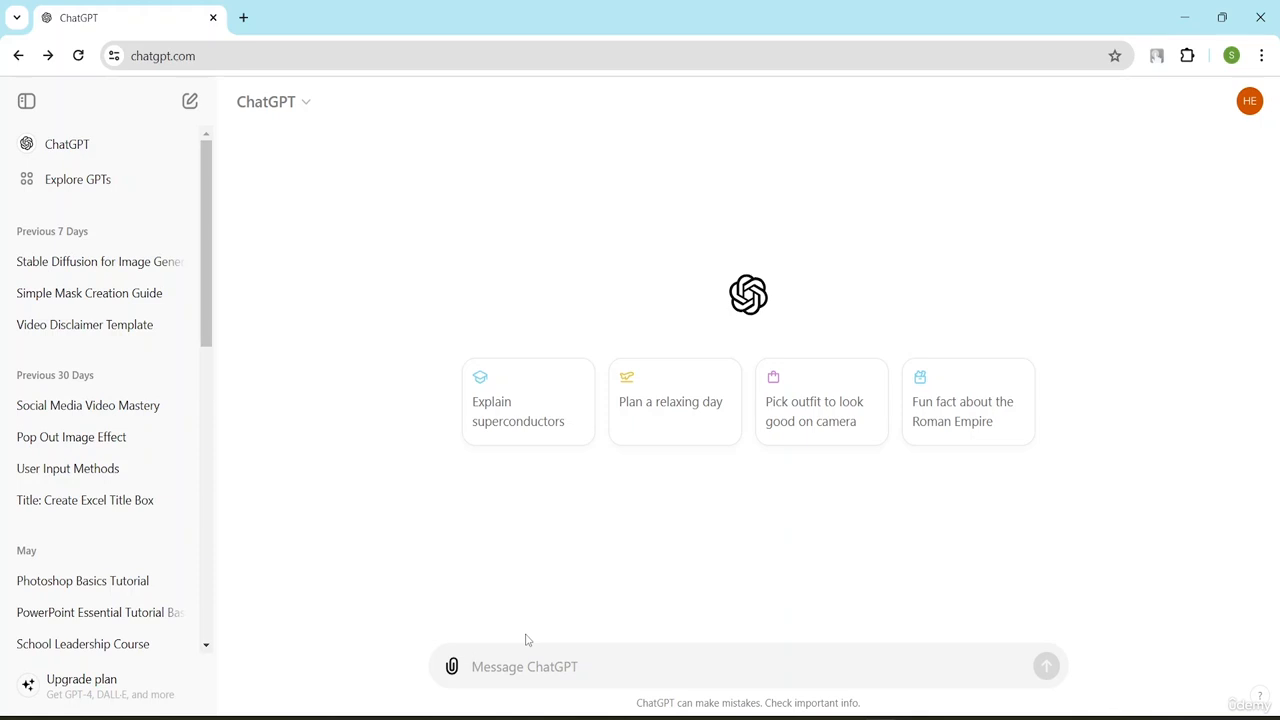
Send ChatGPT the prompt "Tell me about Artificial intelligence".
{"action": "type", "text": "Tell "}
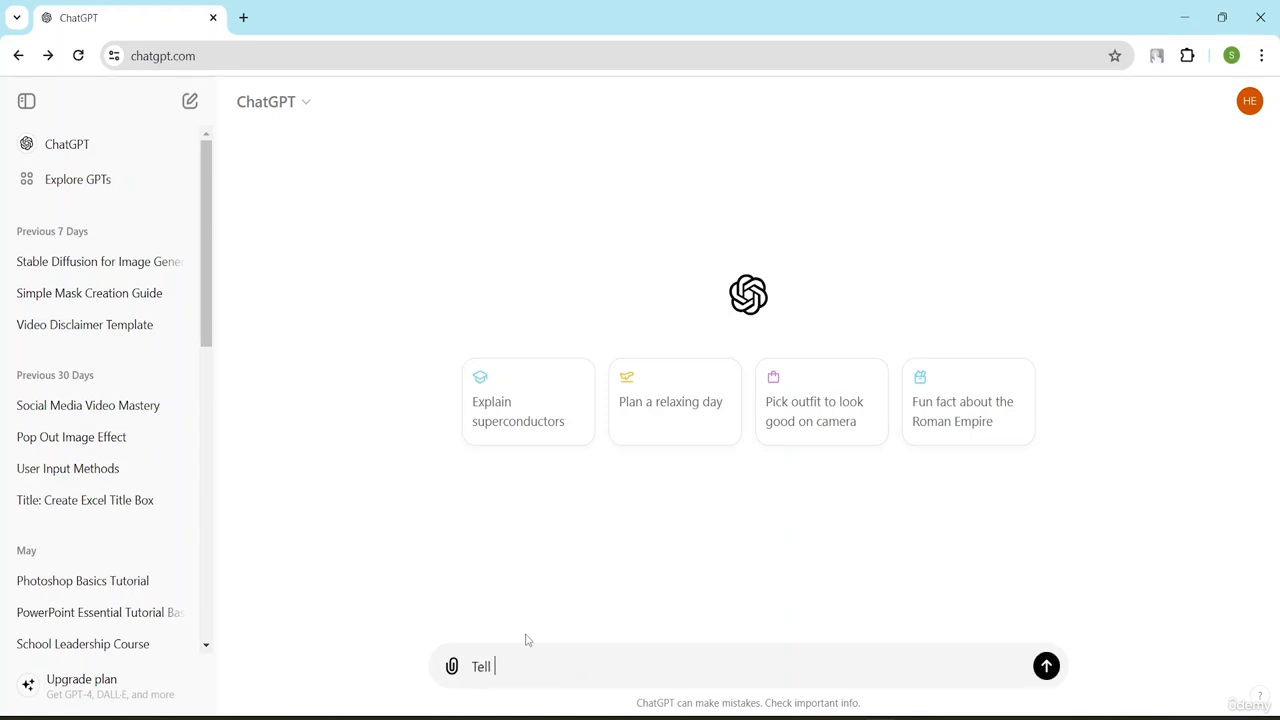
{"action": "type", "text": "me about Artificial intelligence"}
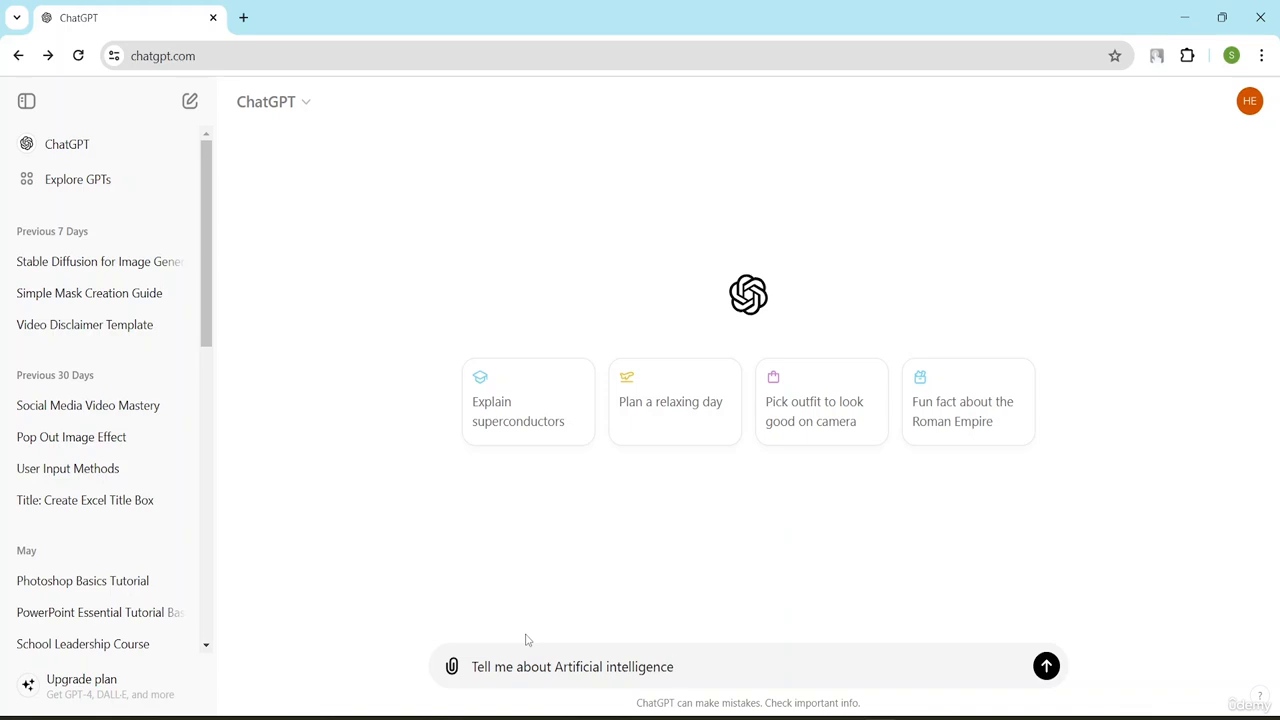
{"action": "key", "text": "Return"}
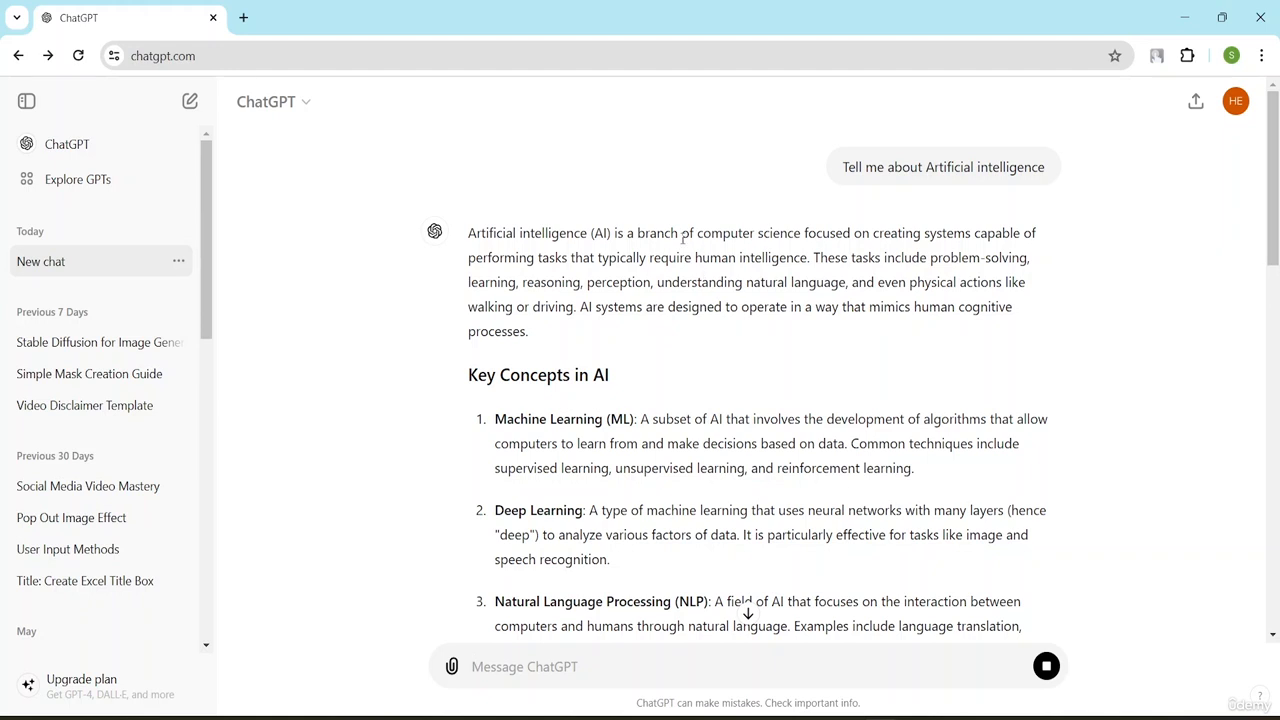
Read the answer on artificial intelligence from key concepts through applications, ethics and future, and return to its beginning.
{"action": "scroll", "coordinate": [620, 280], "scroll_direction": "down", "scroll_amount": 2}
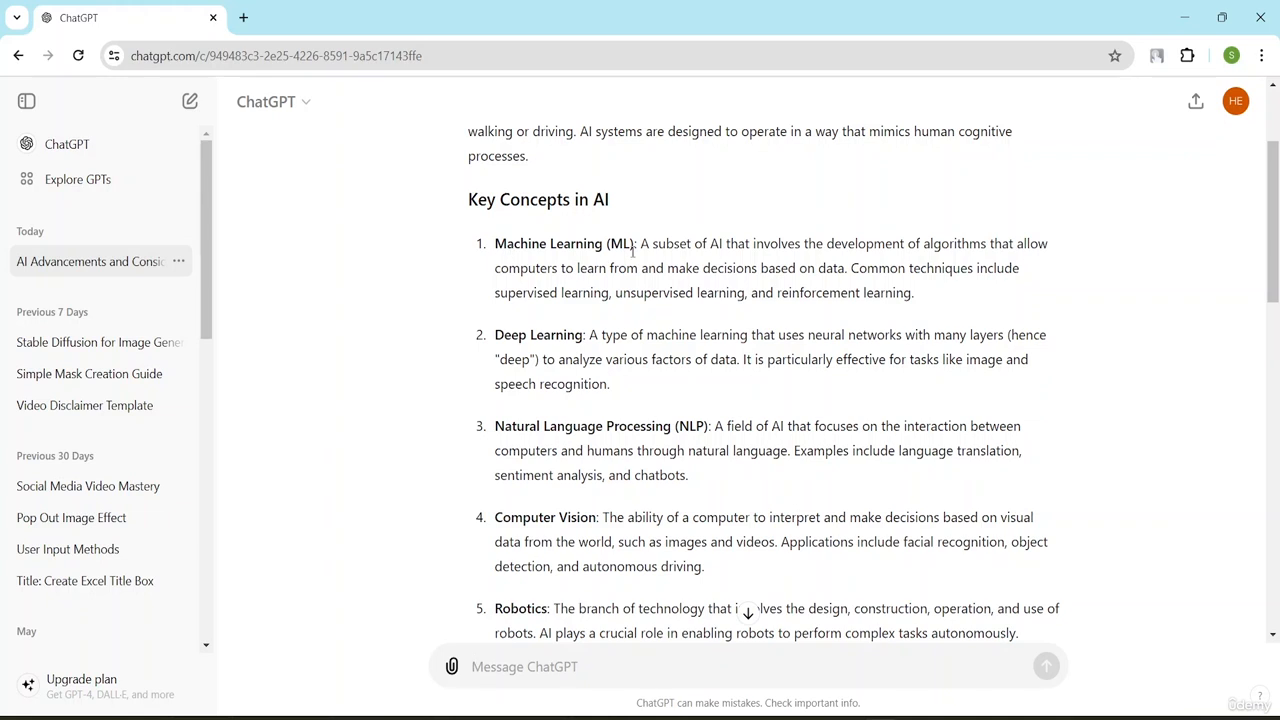
{"action": "scroll", "coordinate": [520, 377], "scroll_direction": "down", "scroll_amount": 2}
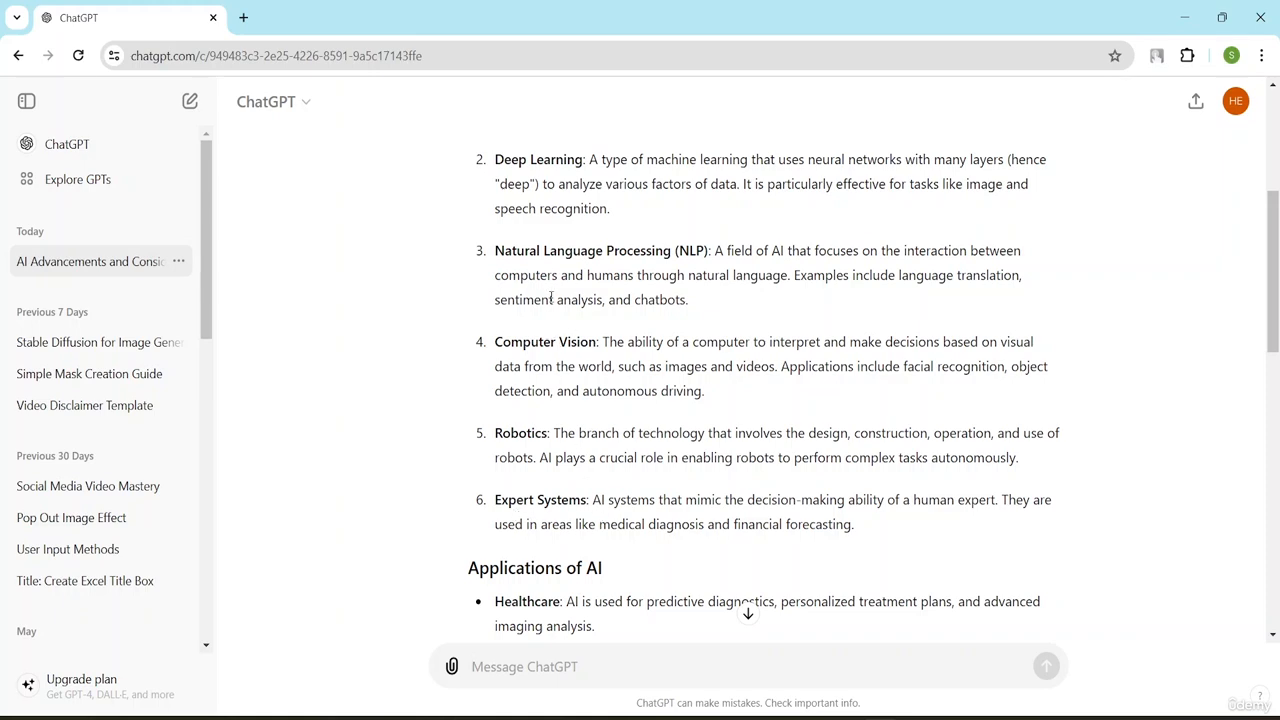
{"action": "scroll", "coordinate": [540, 370], "scroll_direction": "down", "scroll_amount": 4}
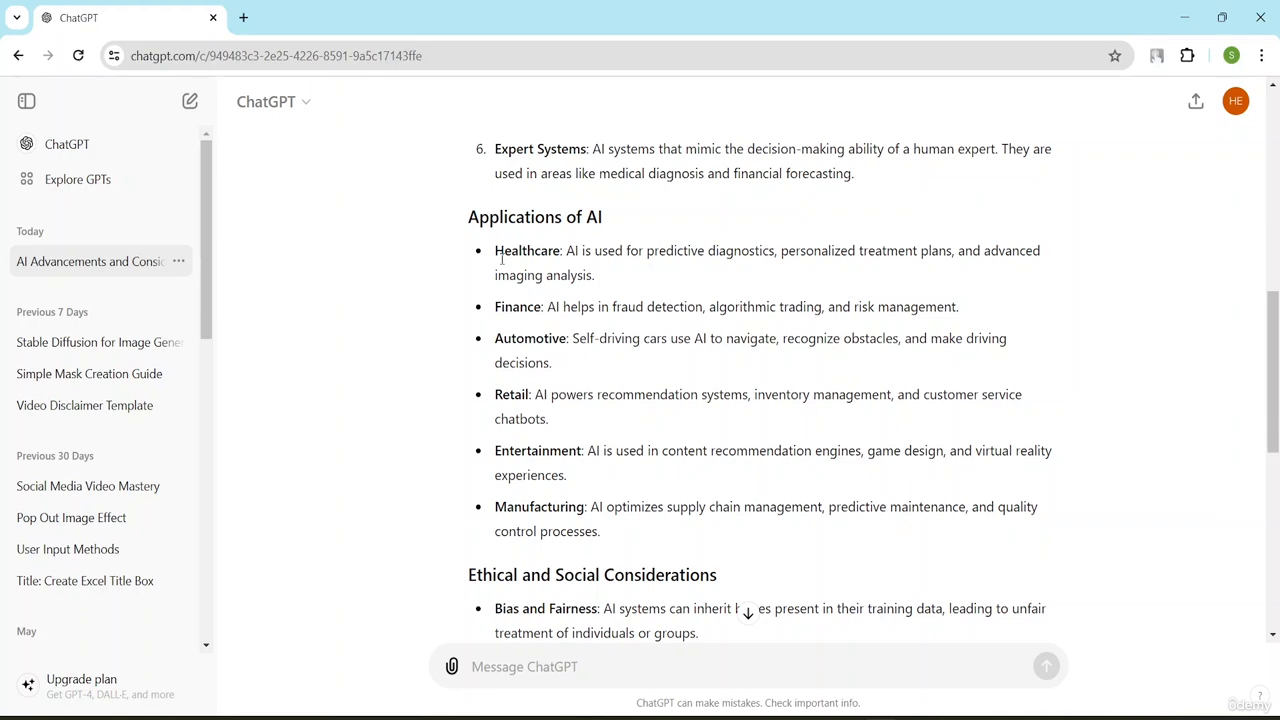
{"action": "scroll", "coordinate": [611, 306], "scroll_direction": "down", "scroll_amount": 3}
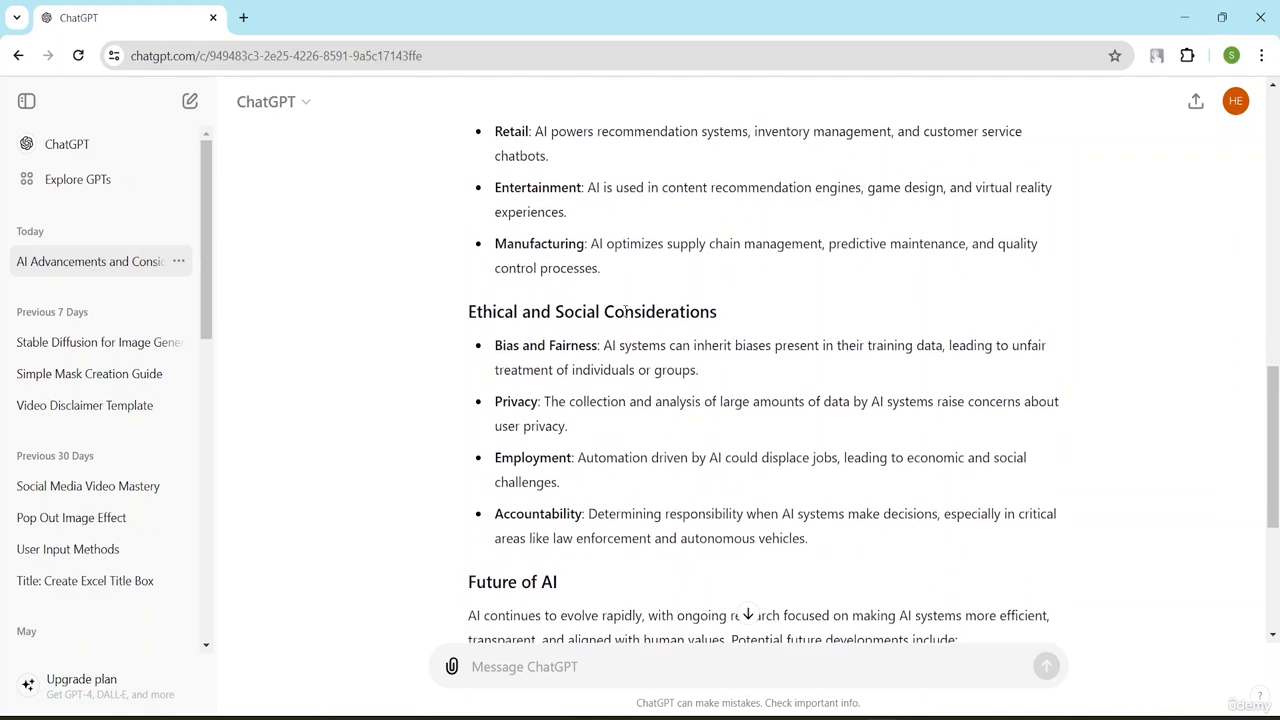
{"action": "scroll", "coordinate": [616, 302], "scroll_direction": "down", "scroll_amount": 1}
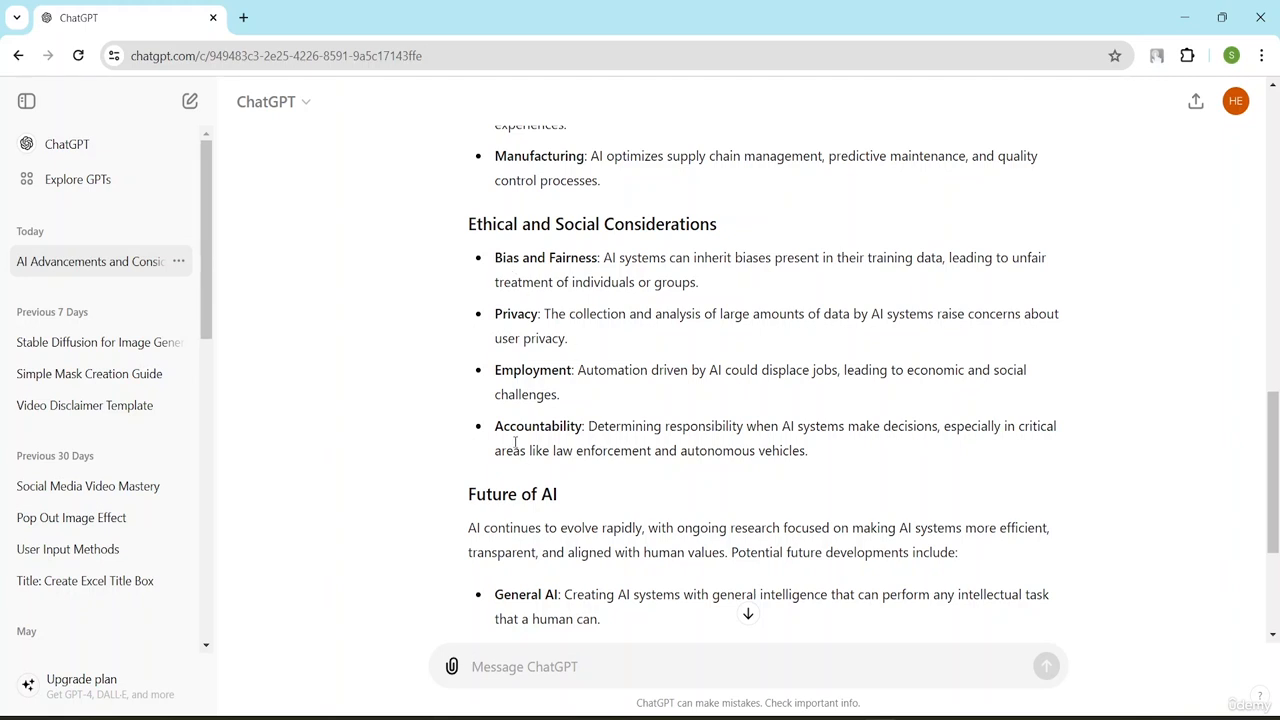
{"action": "scroll", "coordinate": [516, 442], "scroll_direction": "down", "scroll_amount": 2}
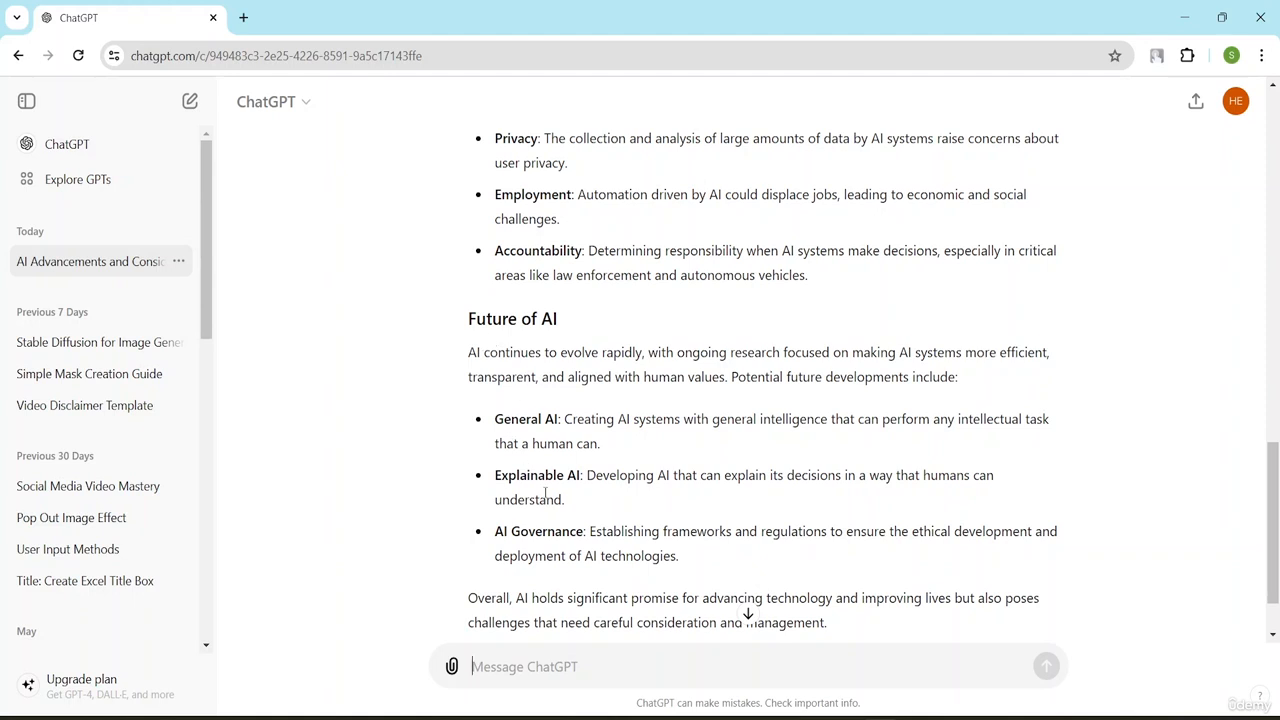
{"action": "scroll", "coordinate": [550, 492], "scroll_direction": "down", "scroll_amount": 1}
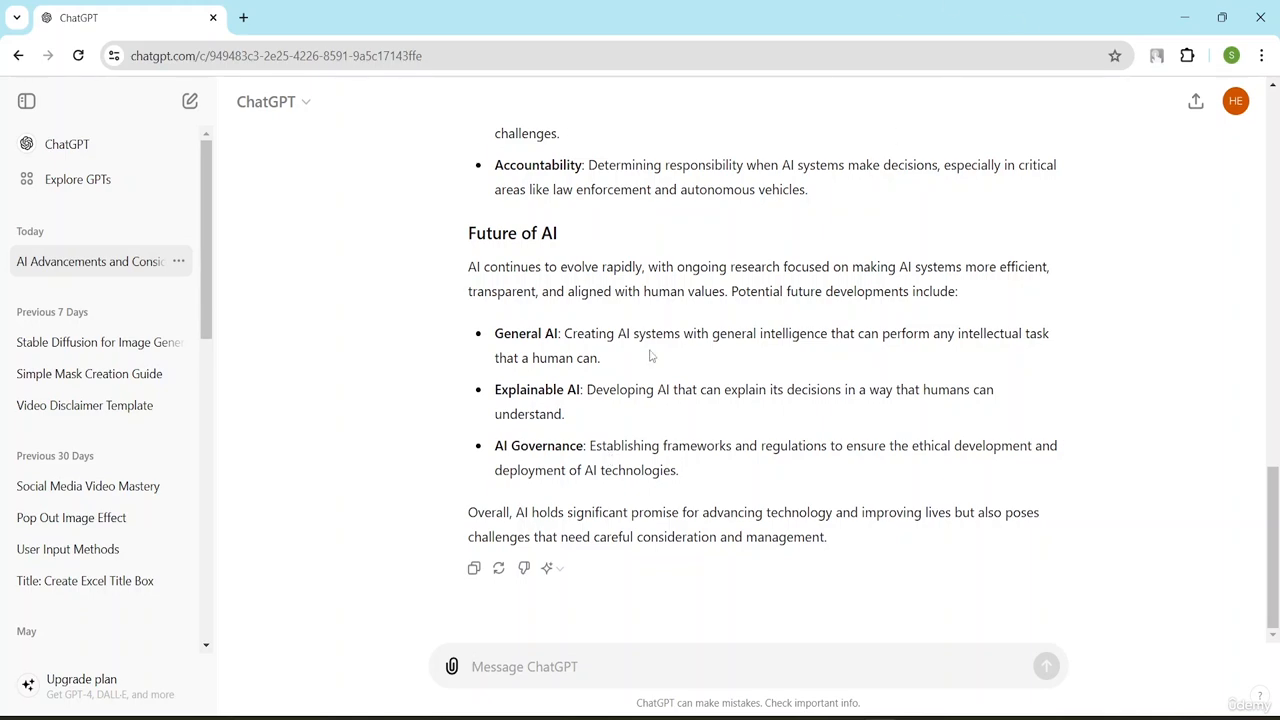
{"action": "scroll", "coordinate": [640, 290], "scroll_direction": "up", "scroll_amount": 15}
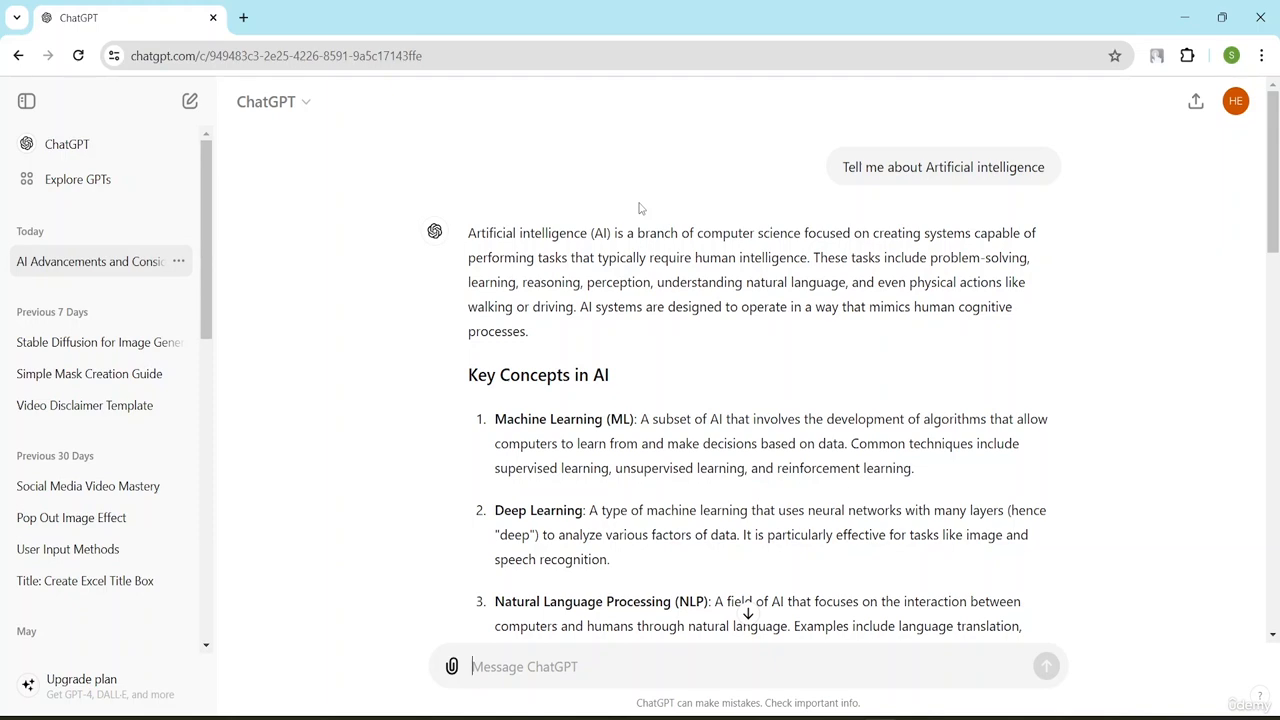
{"action": "scroll", "coordinate": [540, 220], "scroll_direction": "down", "scroll_amount": 12}
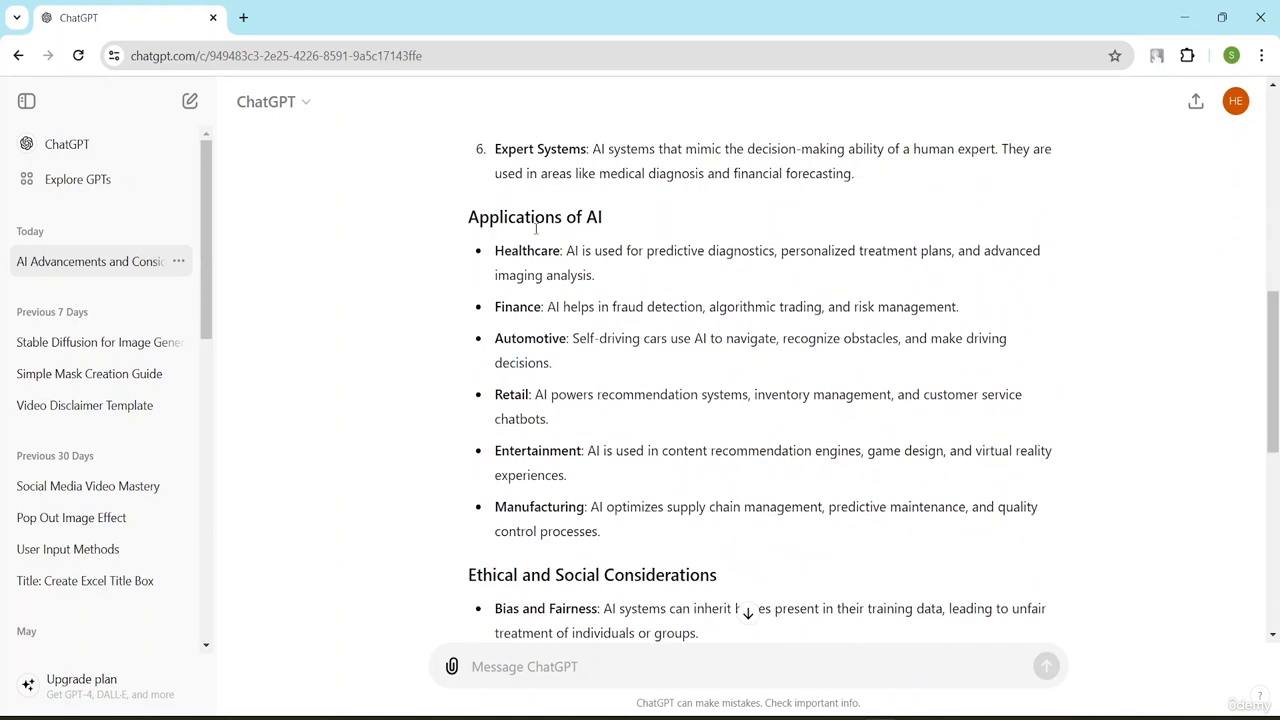
{"action": "scroll", "coordinate": [540, 228], "scroll_direction": "down", "scroll_amount": 2}
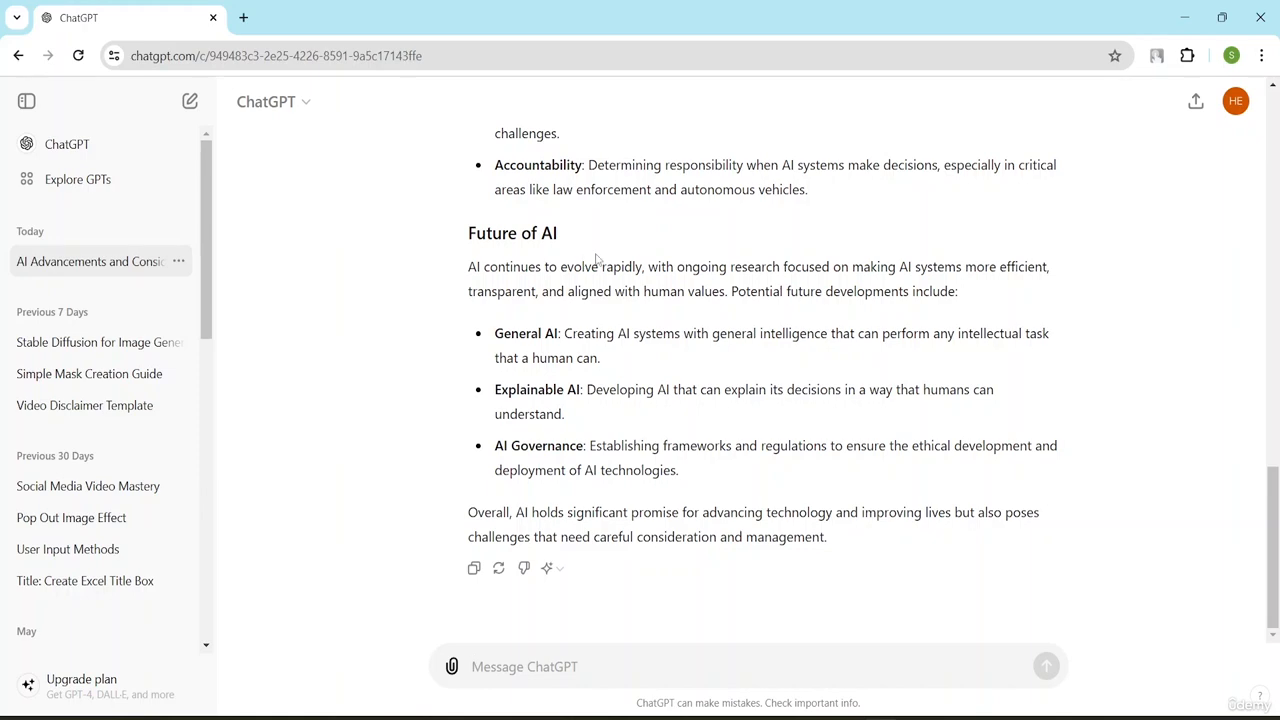
{"action": "scroll", "coordinate": [600, 260], "scroll_direction": "up", "scroll_amount": 6}
{"action": "scroll", "coordinate": [630, 293], "scroll_direction": "up", "scroll_amount": 8}
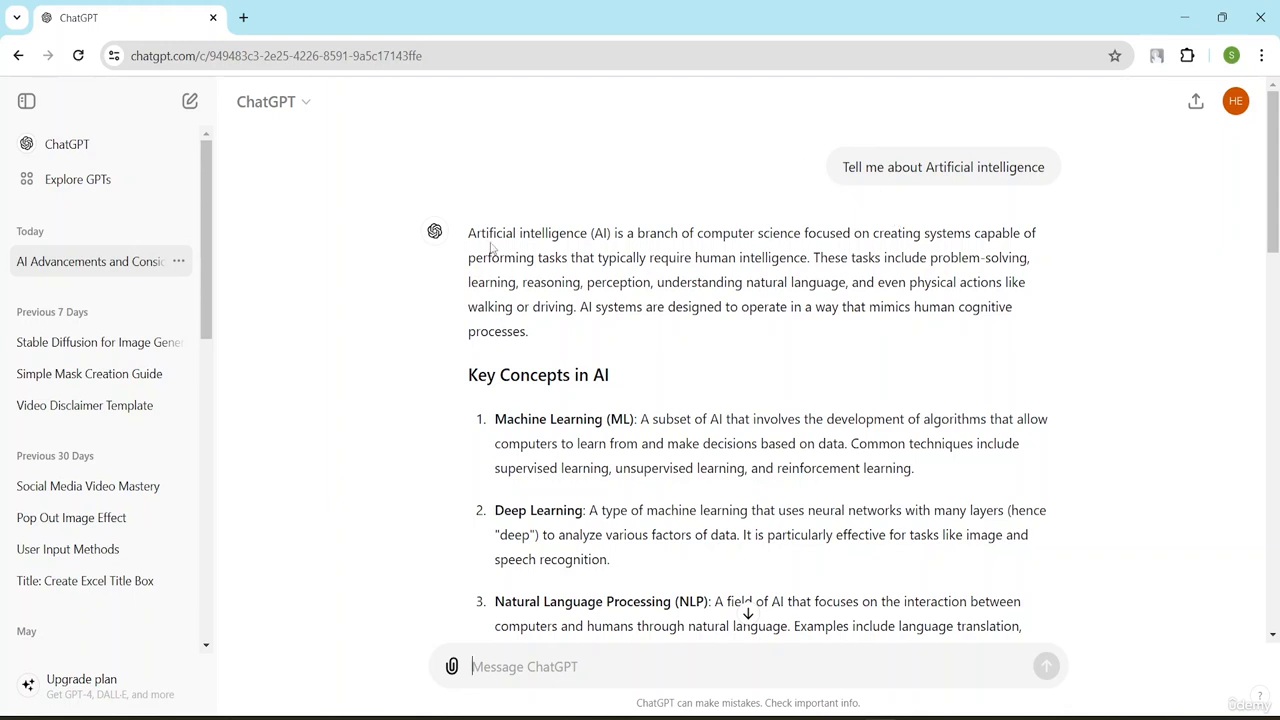
Send the follow-up prompt "Talk to me casually like a friend" in the same conversation.
{"action": "scroll", "coordinate": [520, 237], "scroll_direction": "down", "scroll_amount": 15}
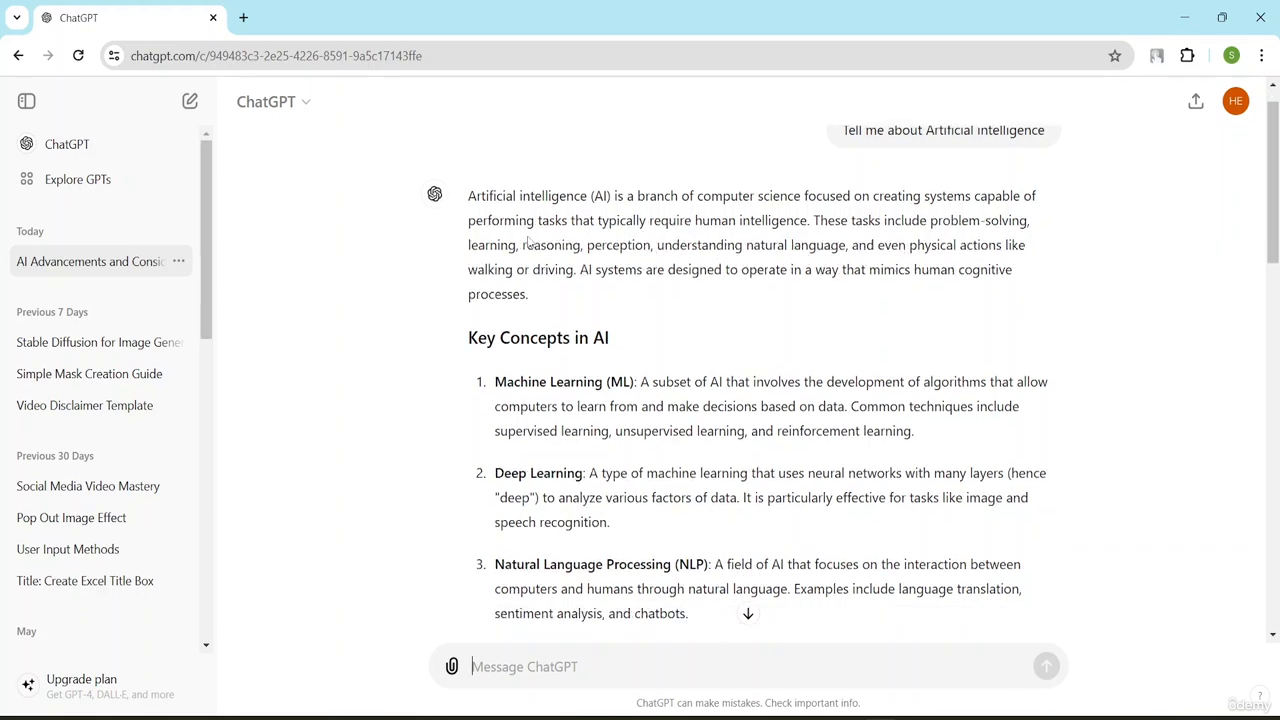
{"action": "scroll", "coordinate": [560, 252], "scroll_direction": "down", "scroll_amount": 4}
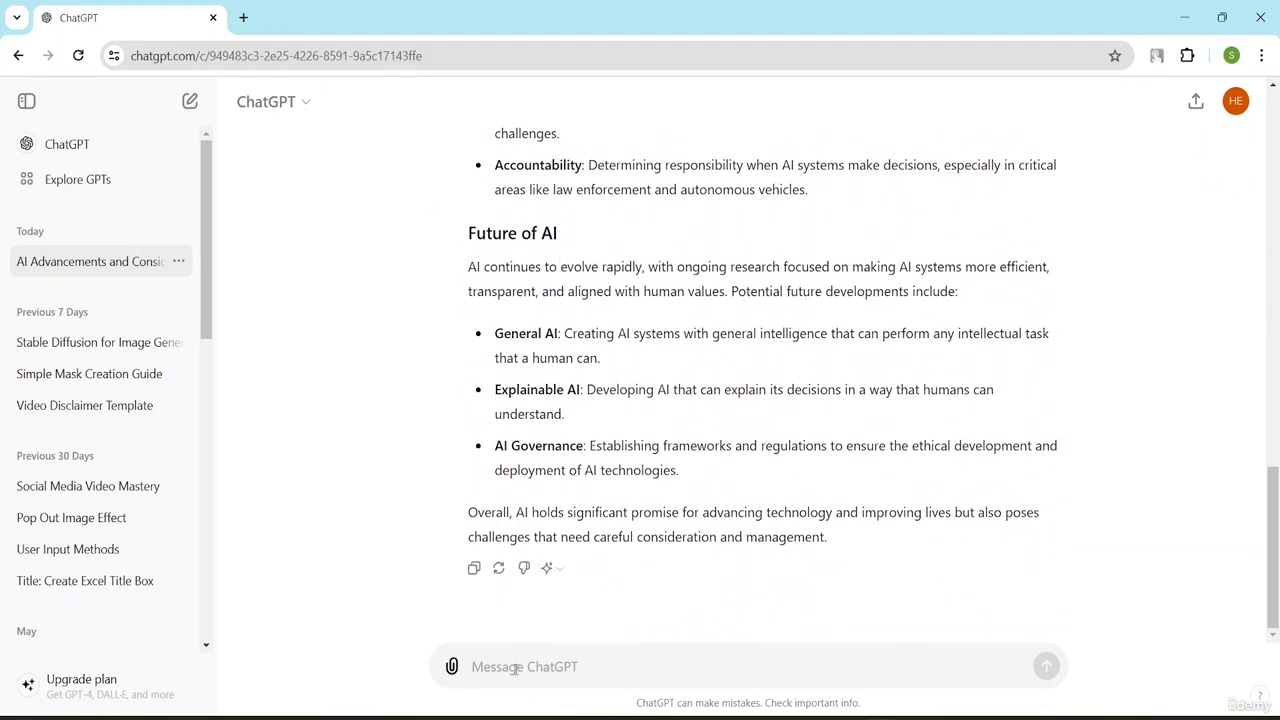
{"action": "type", "text": "Talk to"}
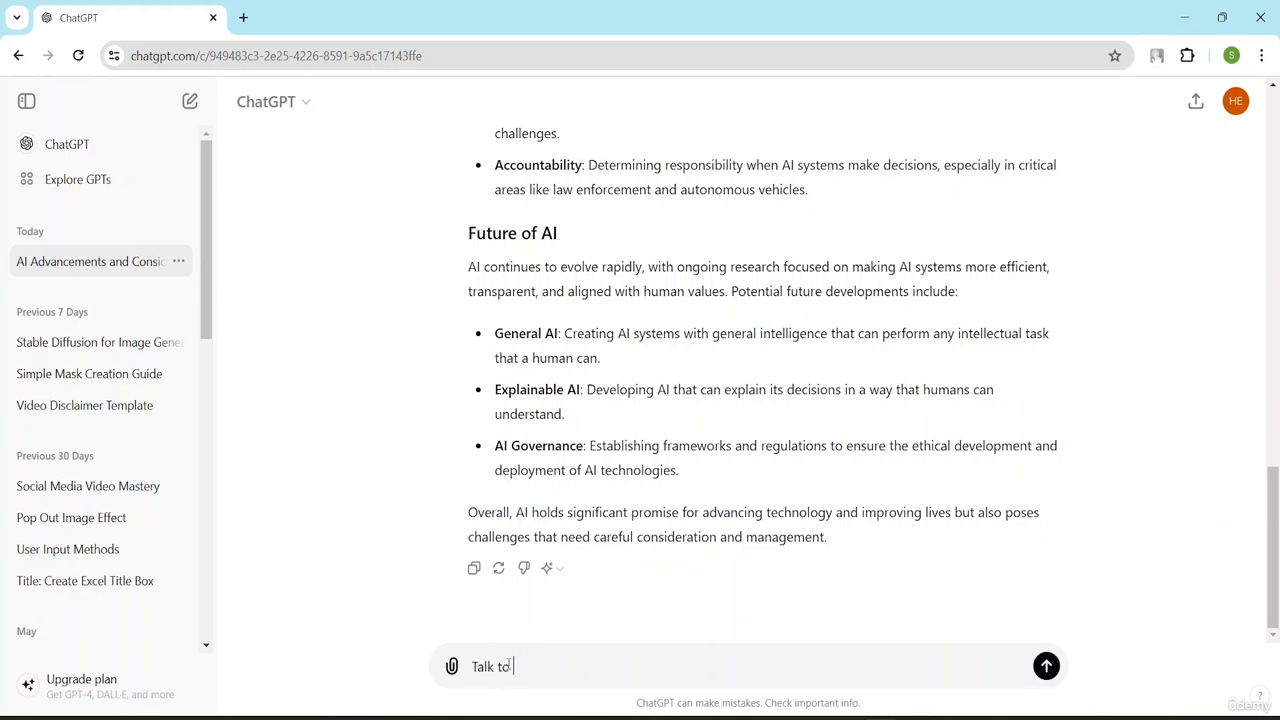
{"action": "type", "text": " me caw"}
{"action": "key", "text": "BackSpace"}
{"action": "type", "text": "s"}
{"action": "type", "text": "ual."}
{"action": "type", "text": ";"}
{"action": "type", "text": "like a f"}
{"action": "type", "text": "riend"}
{"action": "key", "text": "Return"}
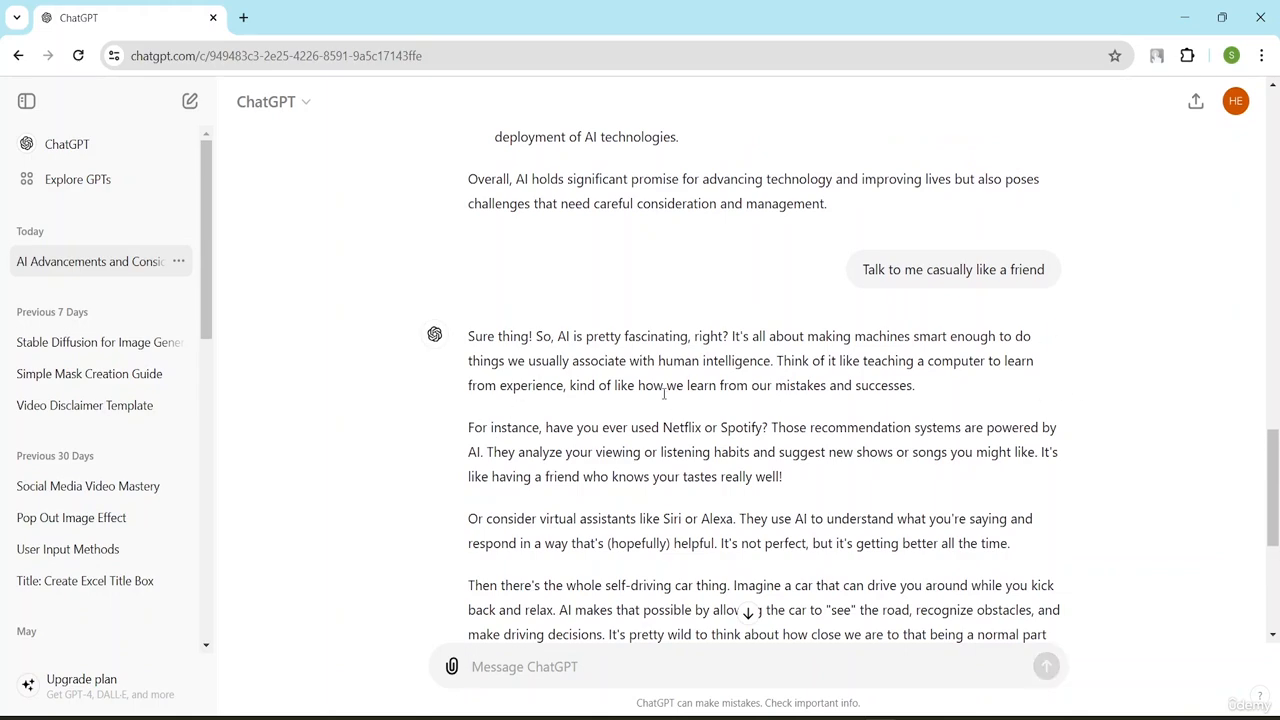
Read the casual answer and compare its tone with the first, formal answer on artificial intelligence.
{"action": "scroll", "coordinate": [660, 390], "scroll_direction": "down", "scroll_amount": 4}
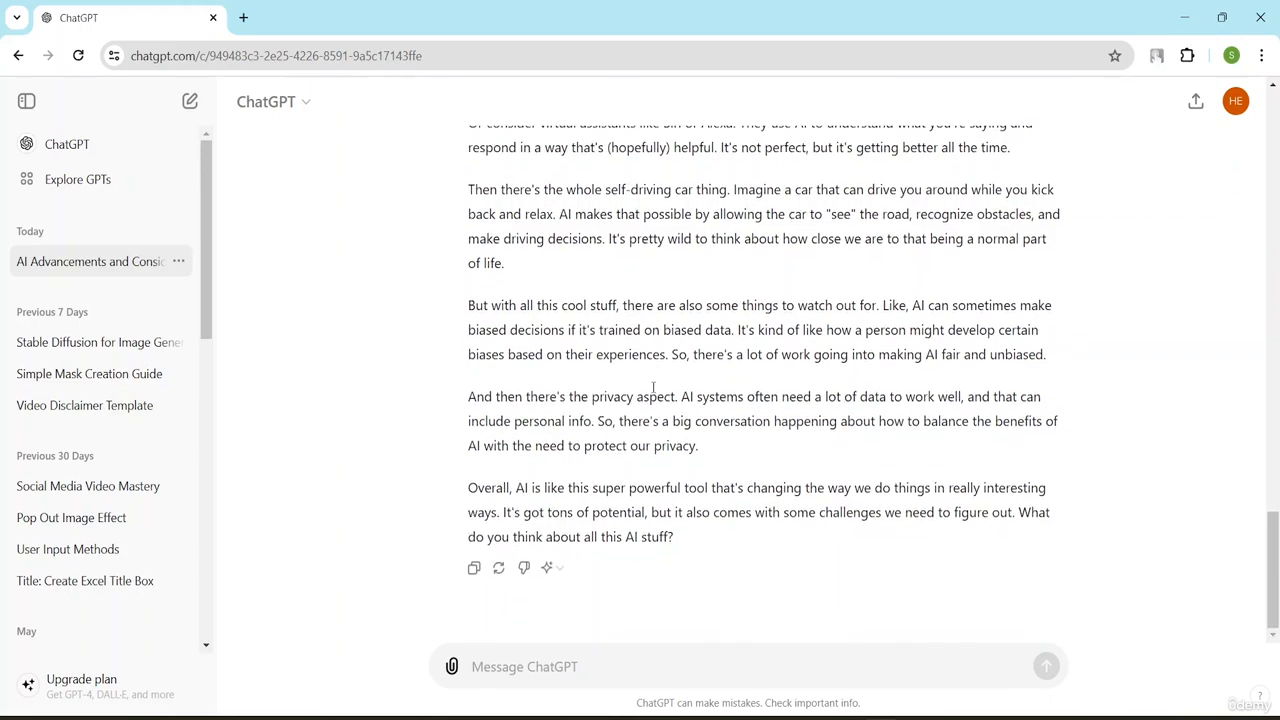
{"action": "scroll", "coordinate": [653, 387], "scroll_direction": "up", "scroll_amount": 20}
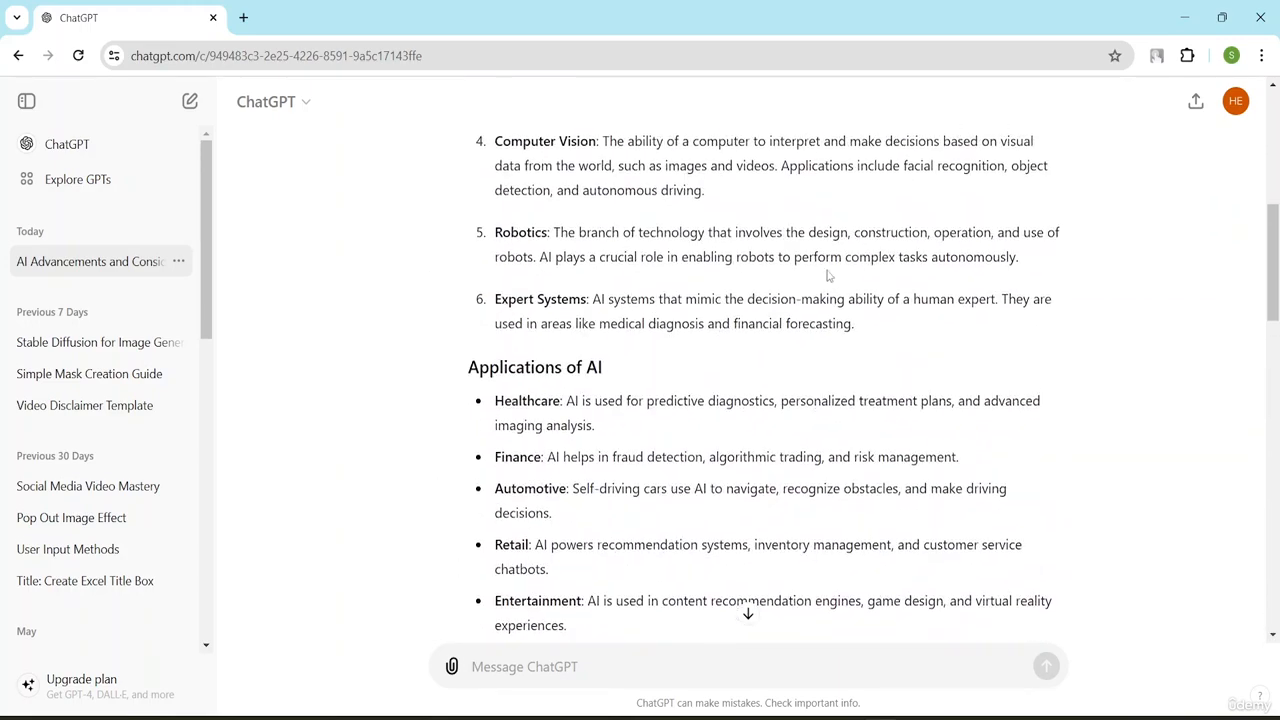
{"action": "scroll", "coordinate": [828, 275], "scroll_direction": "up", "scroll_amount": 6}
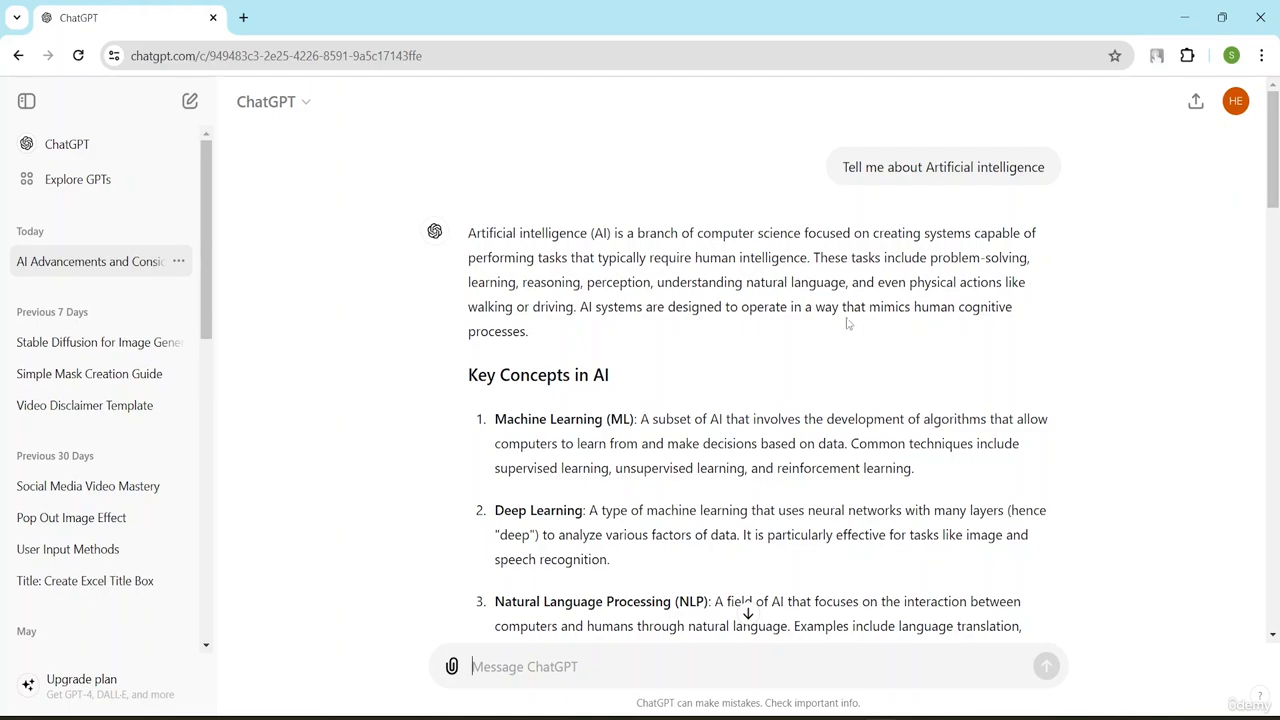
{"action": "scroll", "coordinate": [846, 323], "scroll_direction": "down", "scroll_amount": 5}
{"action": "scroll", "coordinate": [888, 279], "scroll_direction": "down", "scroll_amount": 9}
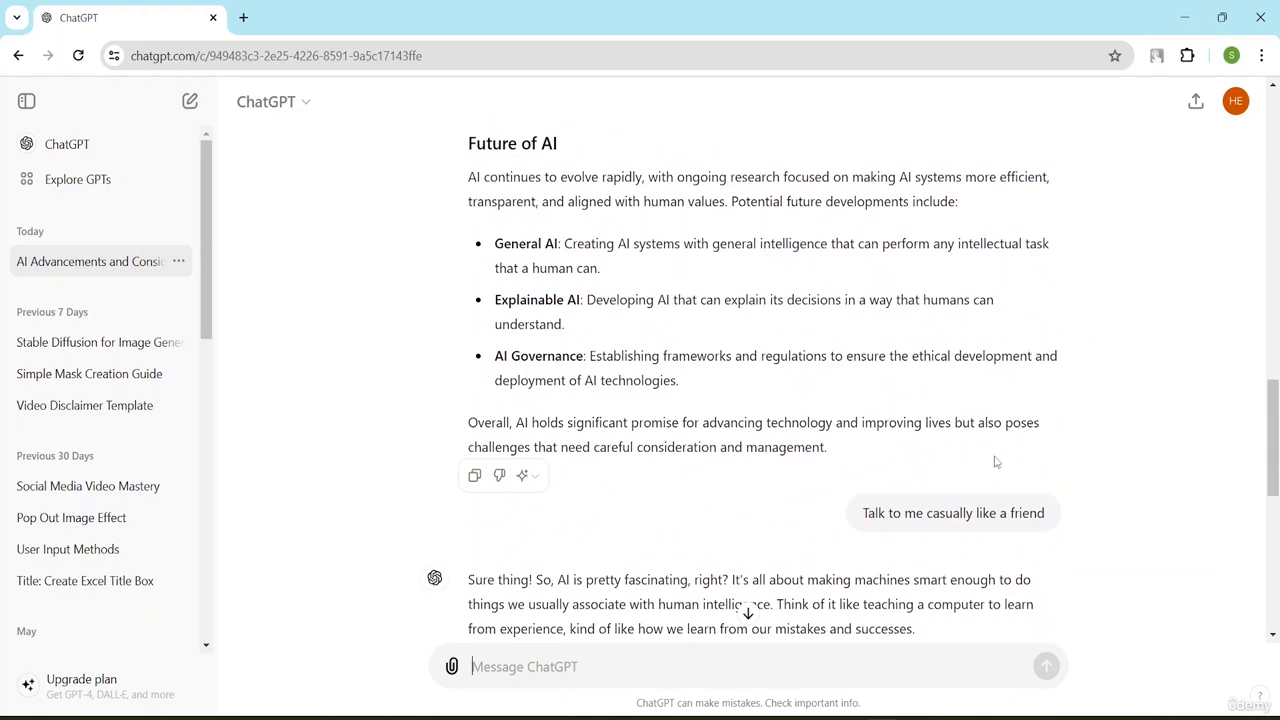
{"action": "scroll", "coordinate": [996, 534], "scroll_direction": "down", "scroll_amount": 5}
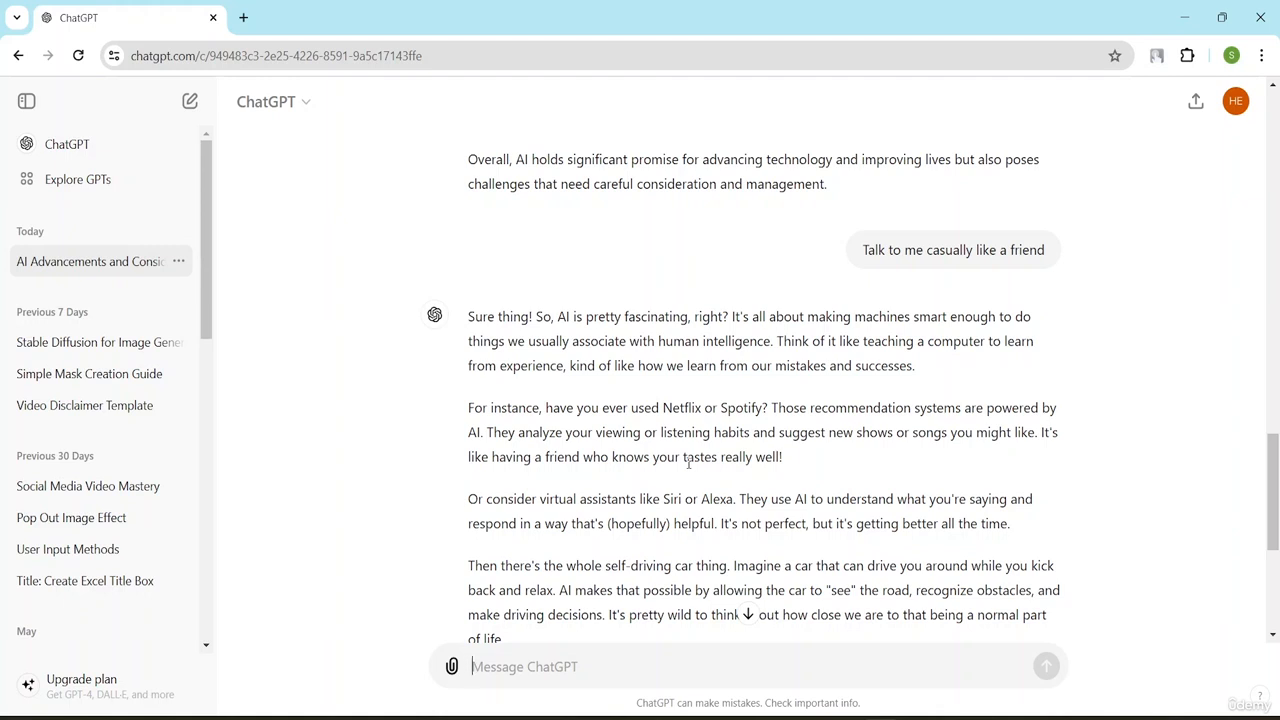
{"action": "scroll", "coordinate": [600, 500], "scroll_direction": "down", "scroll_amount": 4}
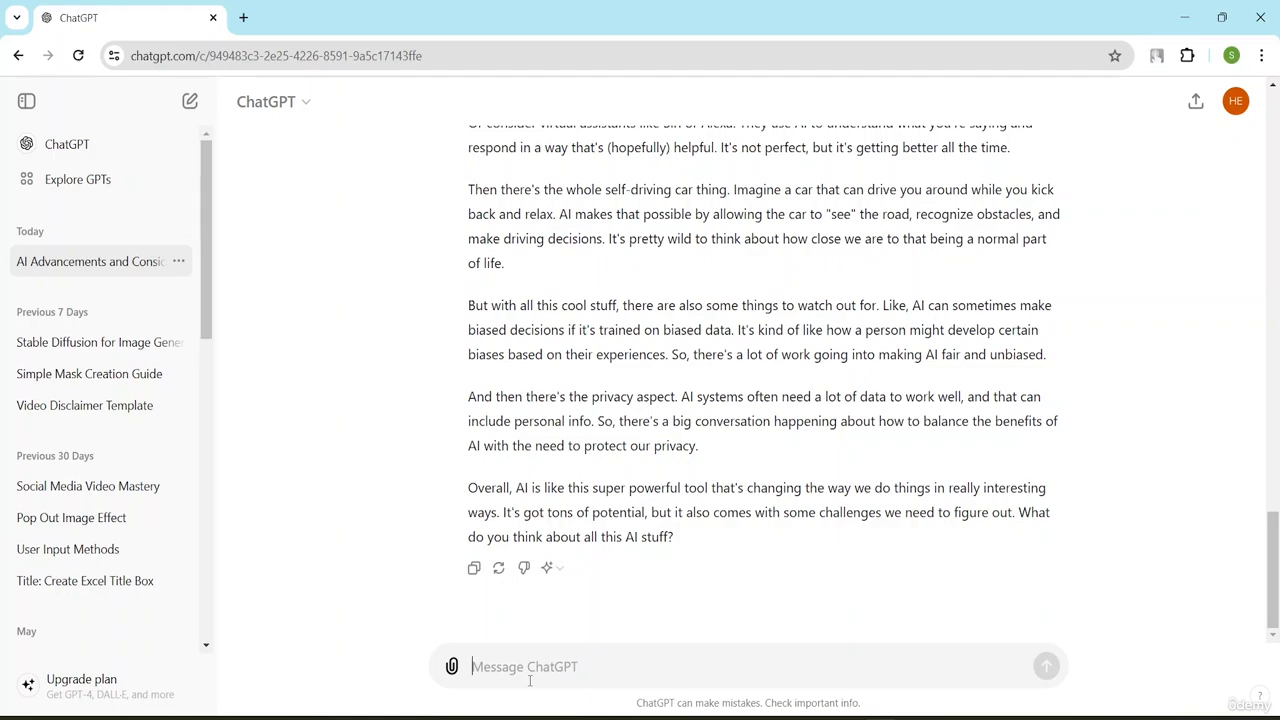
{"action": "scroll", "coordinate": [585, 312], "scroll_direction": "up", "scroll_amount": 15}
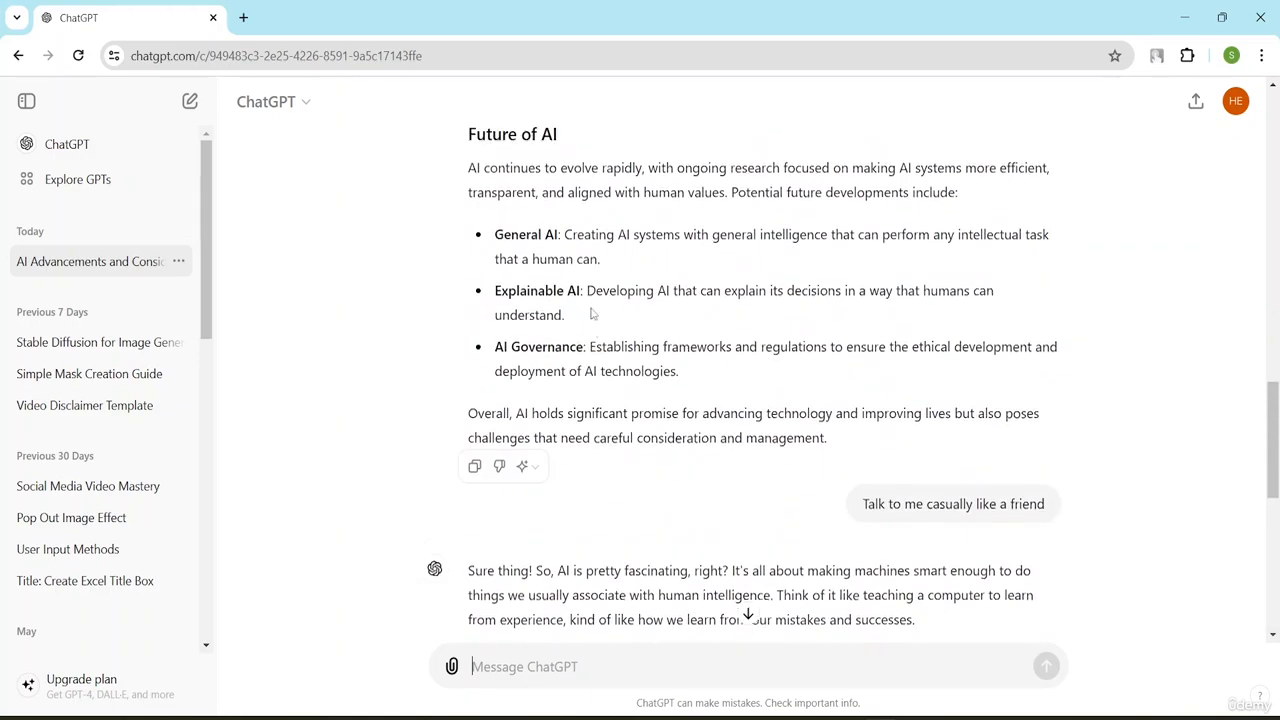
{"action": "scroll", "coordinate": [585, 312], "scroll_direction": "up", "scroll_amount": 4}
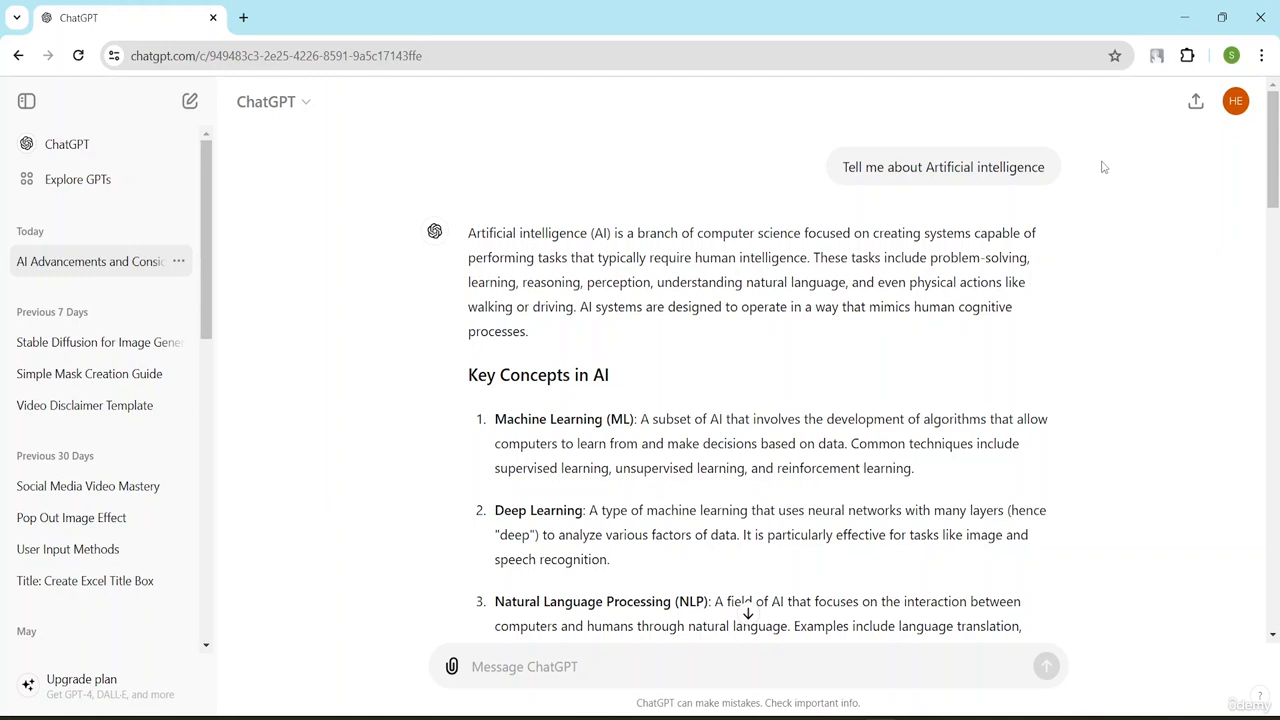
Switch to a blank chat, reopen today's AI Advancements and Considerations conversation from the history, and return to its beginning.
{"action": "left_click", "coordinate": [191, 104]}
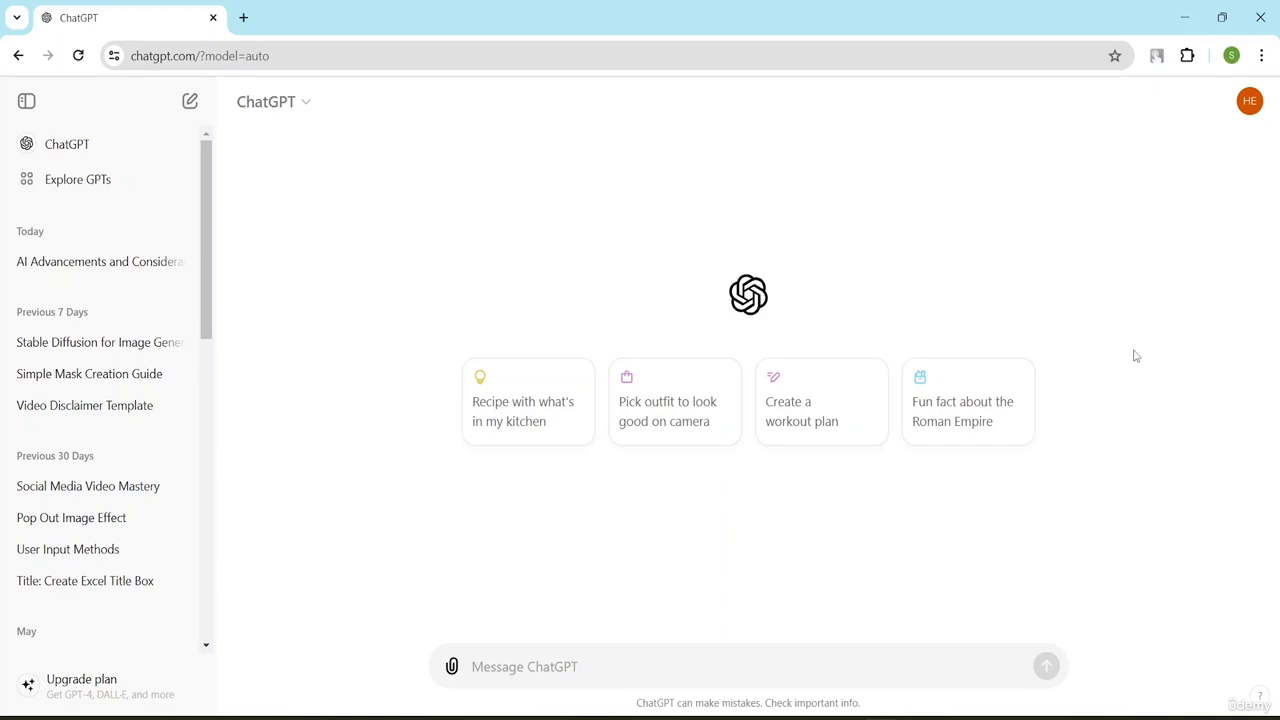
{"action": "left_click", "coordinate": [119, 263]}
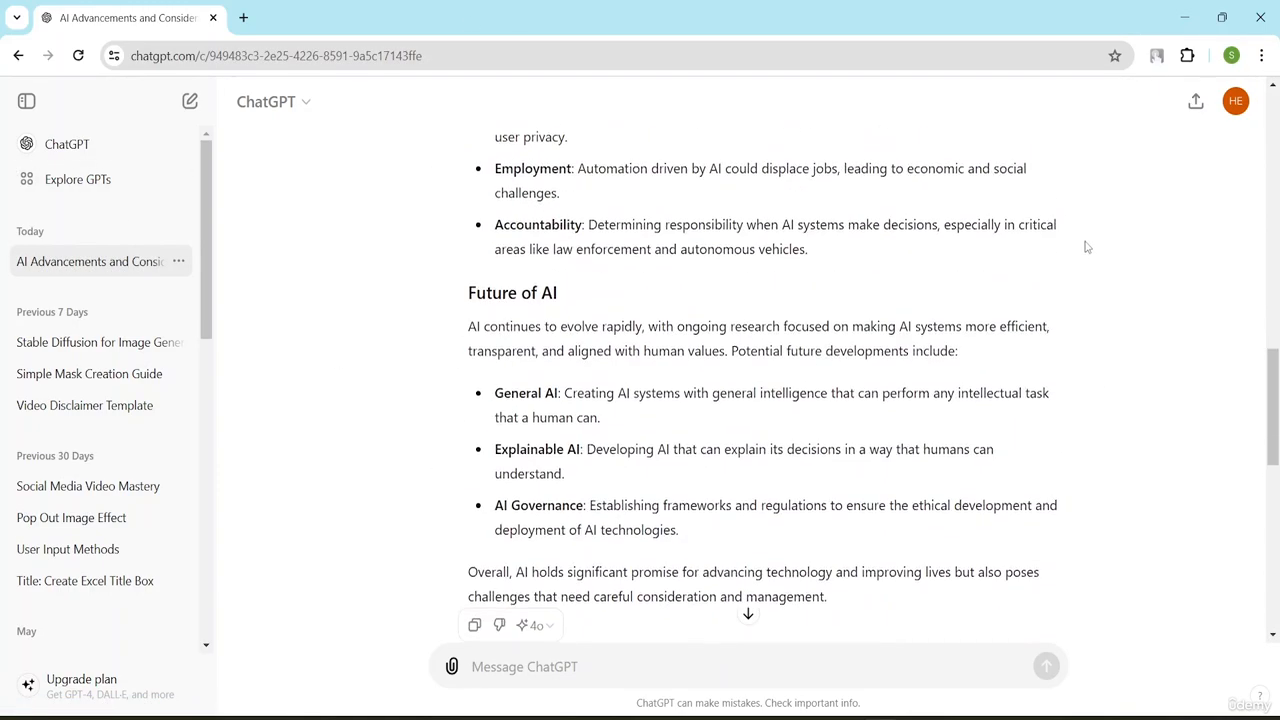
{"action": "scroll", "coordinate": [1085, 247], "scroll_direction": "up", "scroll_amount": 5}
{"action": "scroll", "coordinate": [1085, 247], "scroll_direction": "up", "scroll_amount": 10}
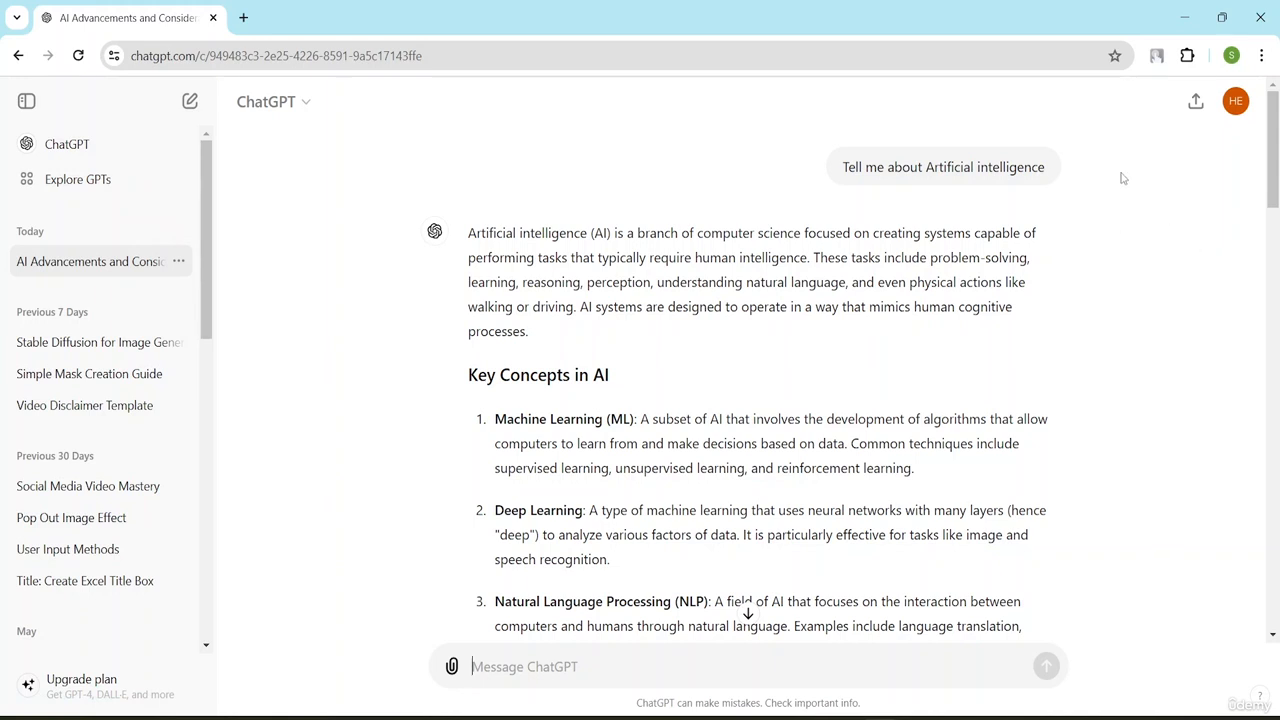
Create a public share link for the AI Advancements and Considerations conversation and copy it.
{"action": "left_click", "coordinate": [1198, 102]}
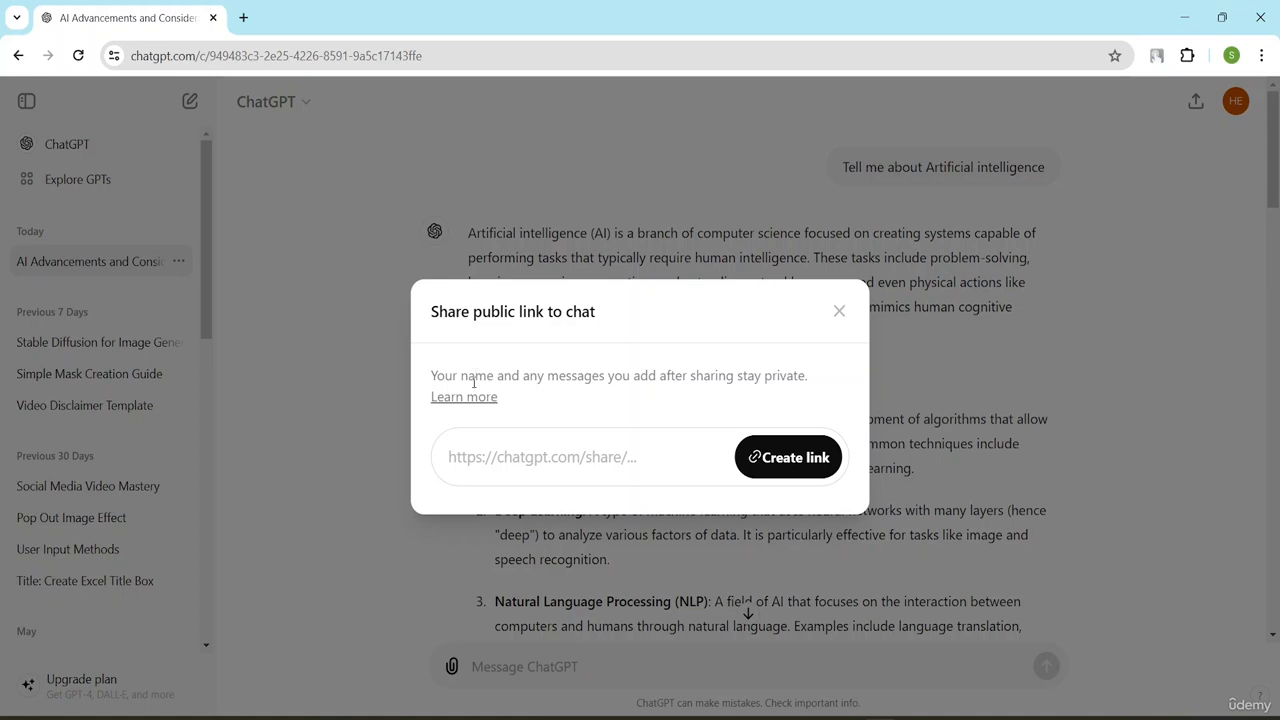
{"action": "left_click", "coordinate": [760, 457]}
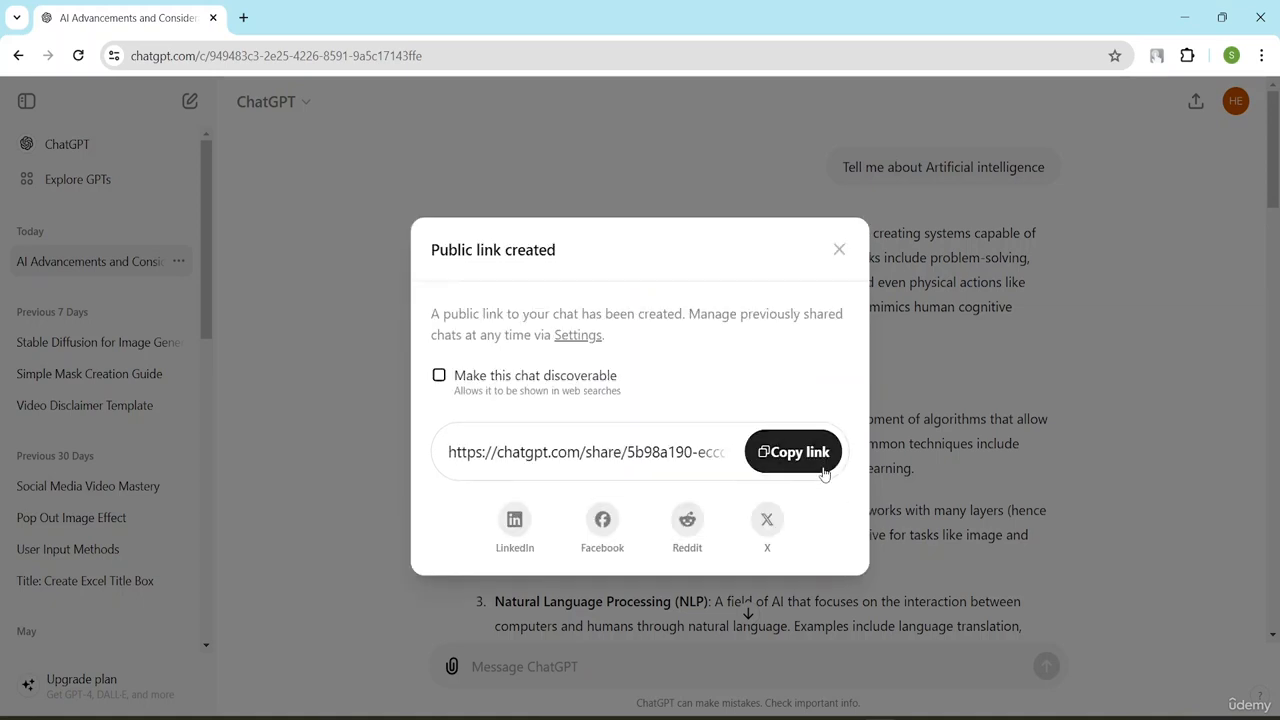
{"action": "left_click", "coordinate": [801, 456]}
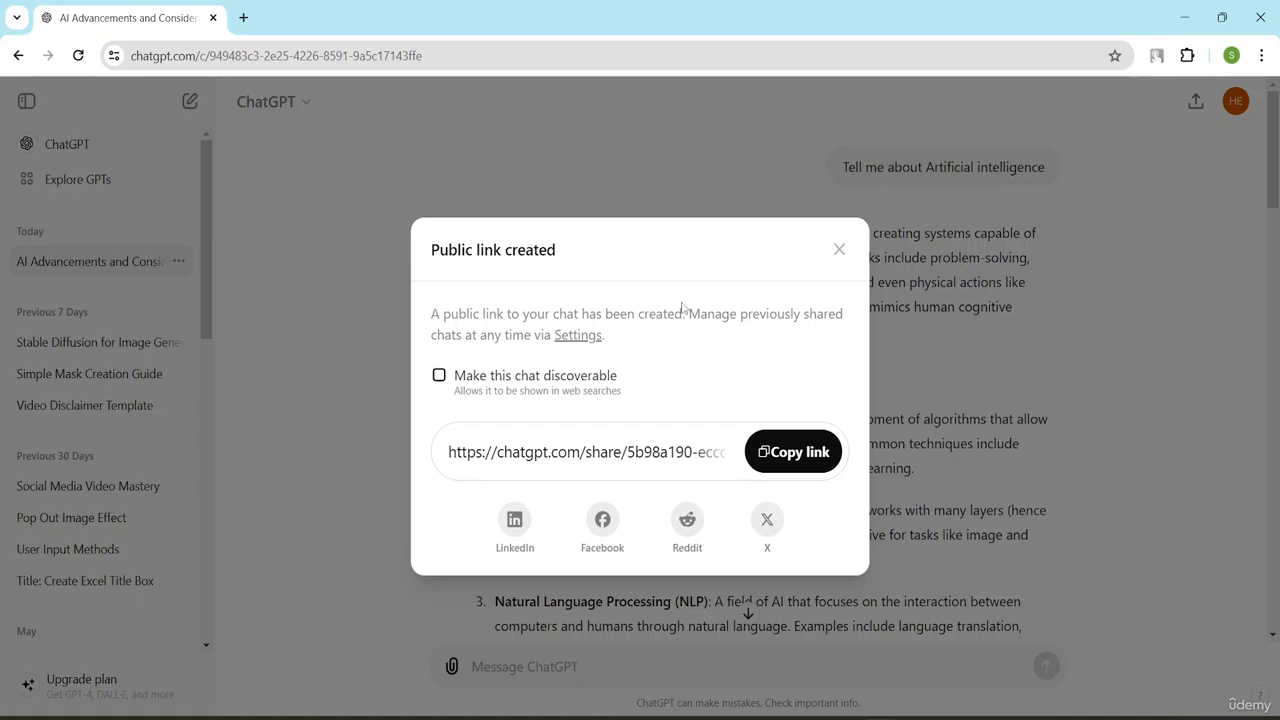
Open the copied share link in a new browser tab.
{"action": "left_click", "coordinate": [244, 18]}
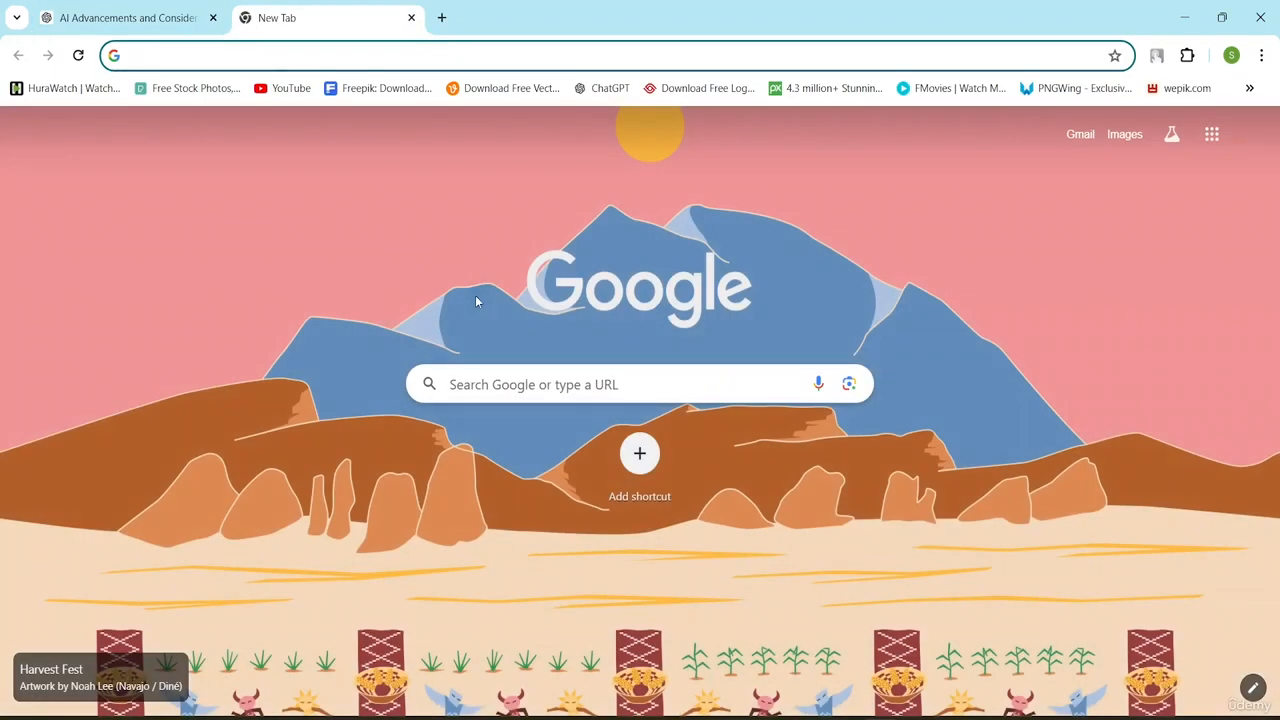
{"action": "left_click", "coordinate": [200, 56]}
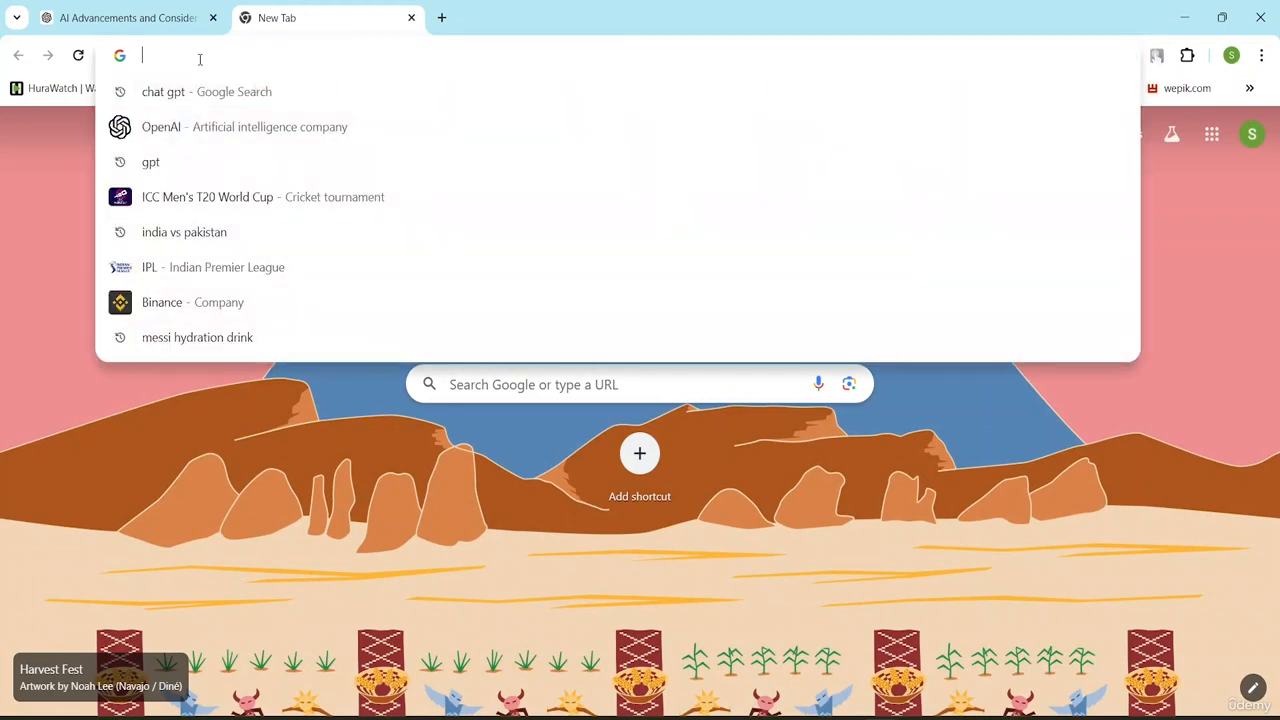
{"action": "key", "text": "ctrl+v"}
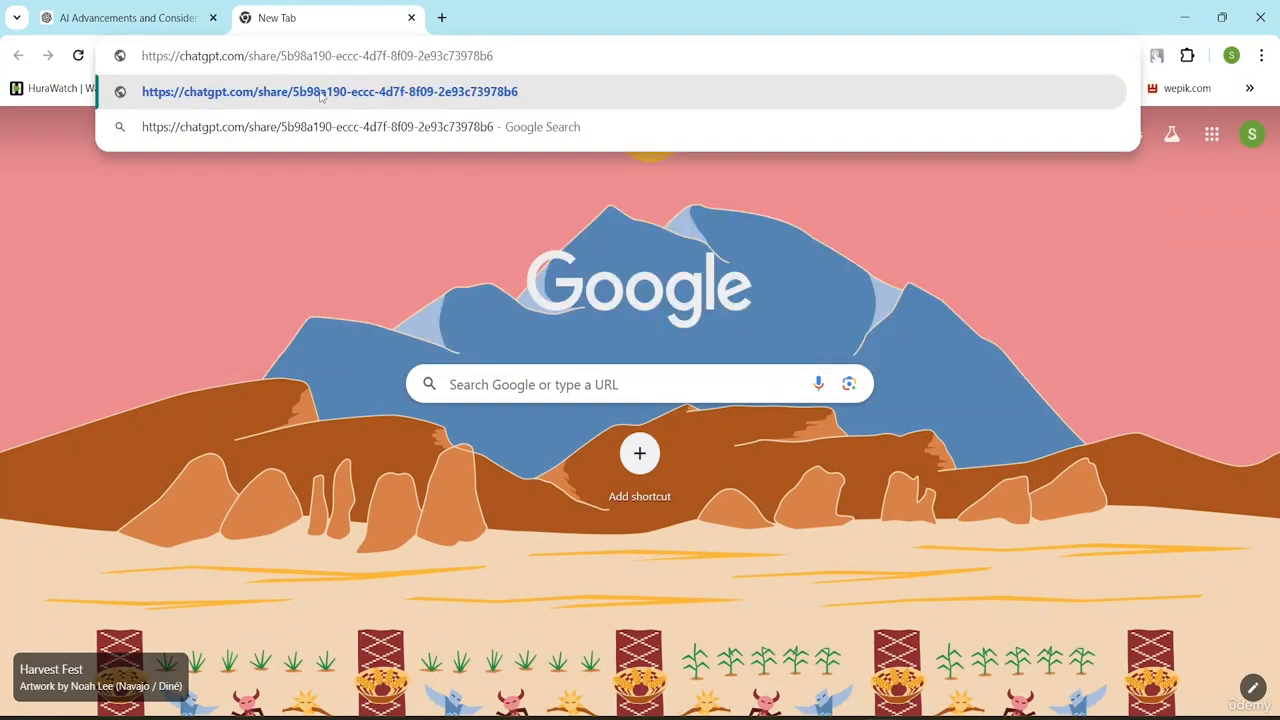
{"action": "left_click", "coordinate": [461, 93]}
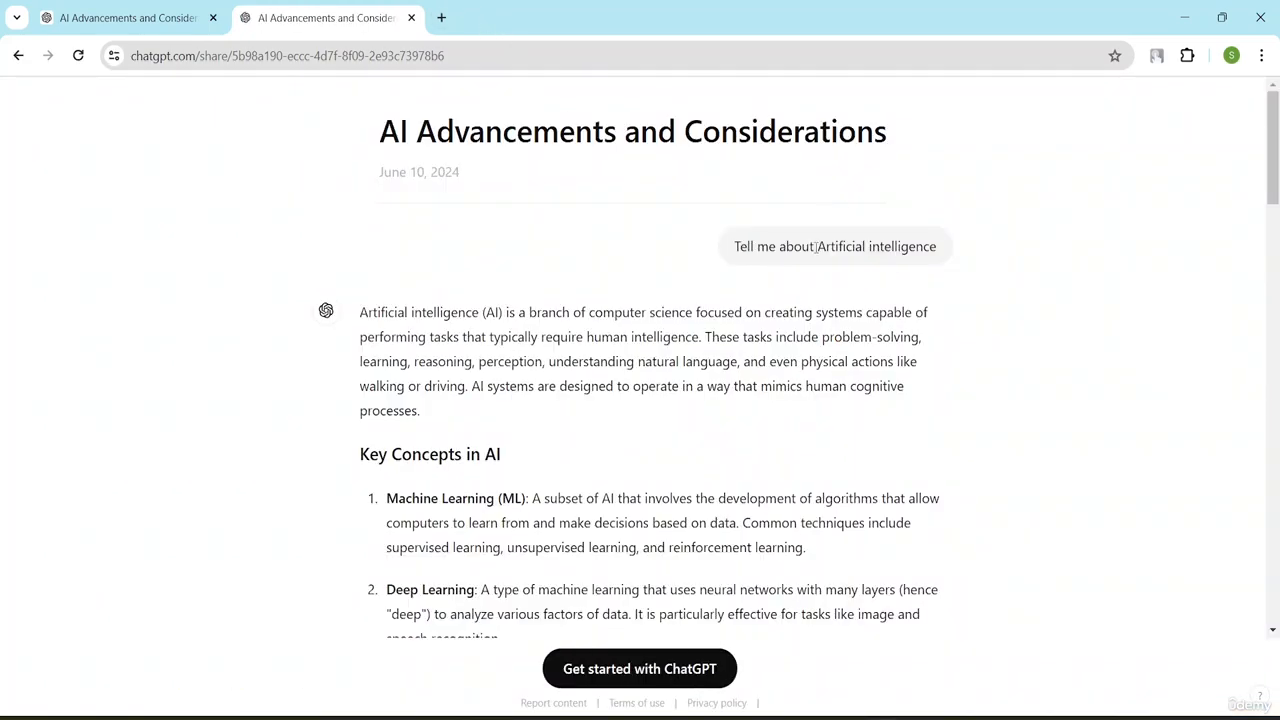
Look through the shared conversation from the first prompt to the last answer and get started with ChatGPT from that page.
{"action": "scroll", "coordinate": [683, 214], "scroll_direction": "down", "scroll_amount": 4}
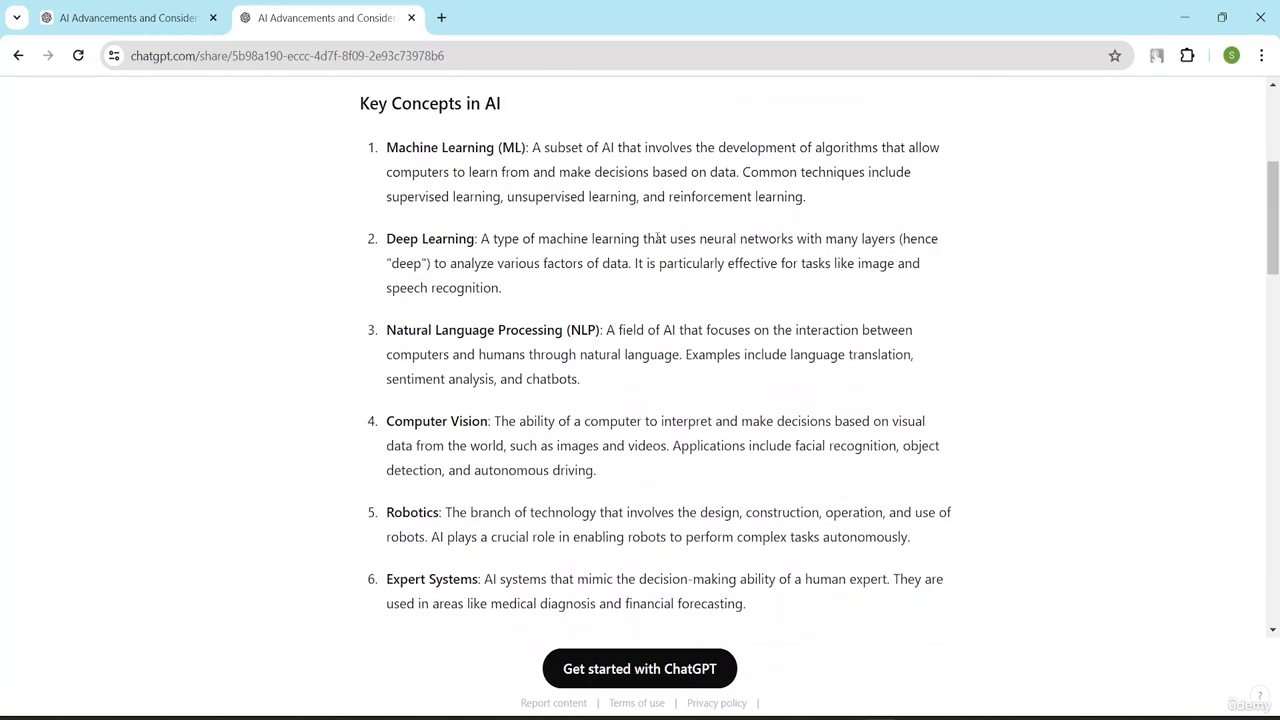
{"action": "scroll", "coordinate": [655, 203], "scroll_direction": "up", "scroll_amount": 4}
{"action": "scroll", "coordinate": [655, 203], "scroll_direction": "up", "scroll_amount": 1}
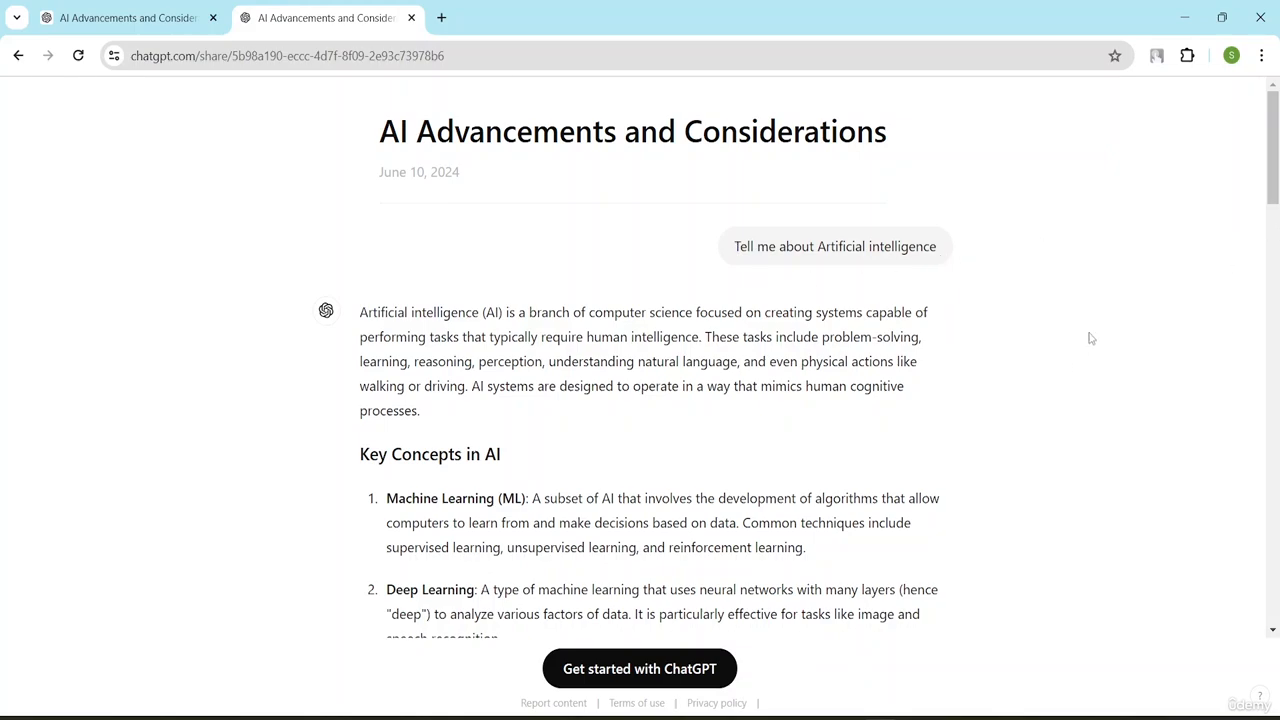
{"action": "scroll", "coordinate": [1089, 337], "scroll_direction": "down", "scroll_amount": 13}
{"action": "scroll", "coordinate": [1055, 285], "scroll_direction": "down", "scroll_amount": 10}
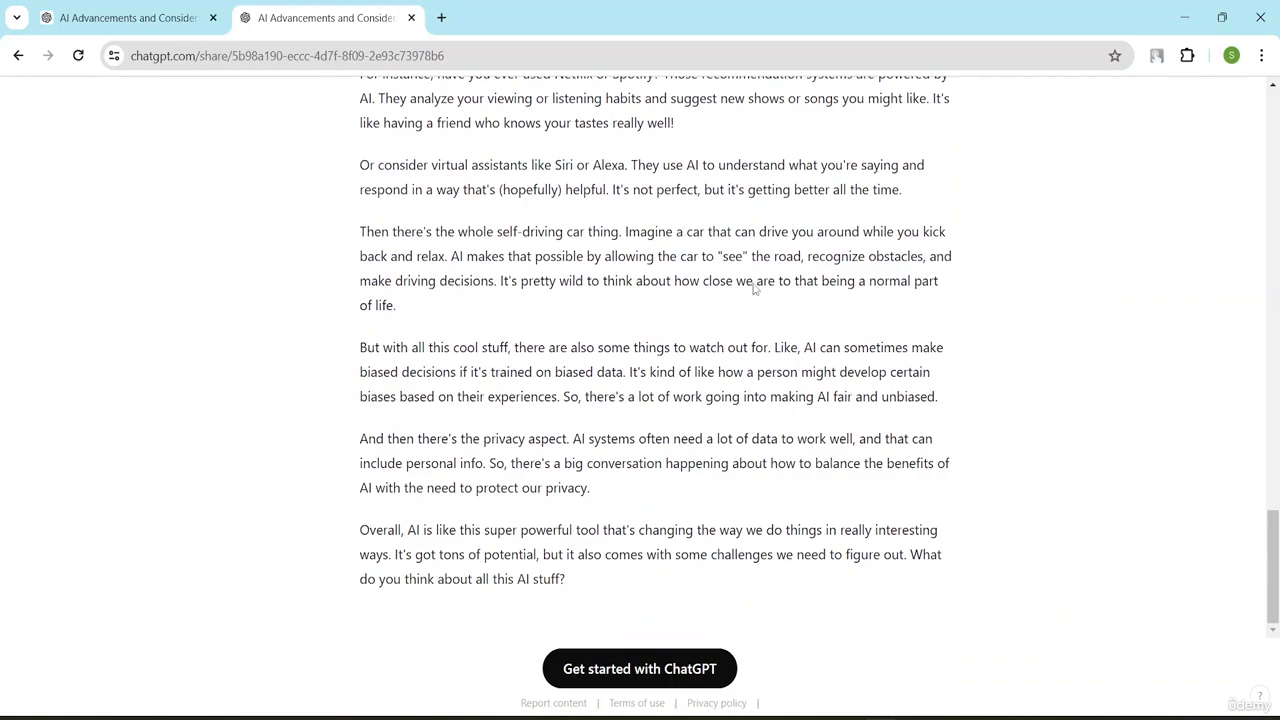
{"action": "scroll", "coordinate": [872, 328], "scroll_direction": "up", "scroll_amount": 3}
{"action": "scroll", "coordinate": [860, 310], "scroll_direction": "down", "scroll_amount": 3}
{"action": "scroll", "coordinate": [850, 330], "scroll_direction": "up", "scroll_amount": 5}
{"action": "scroll", "coordinate": [851, 341], "scroll_direction": "up", "scroll_amount": 15}
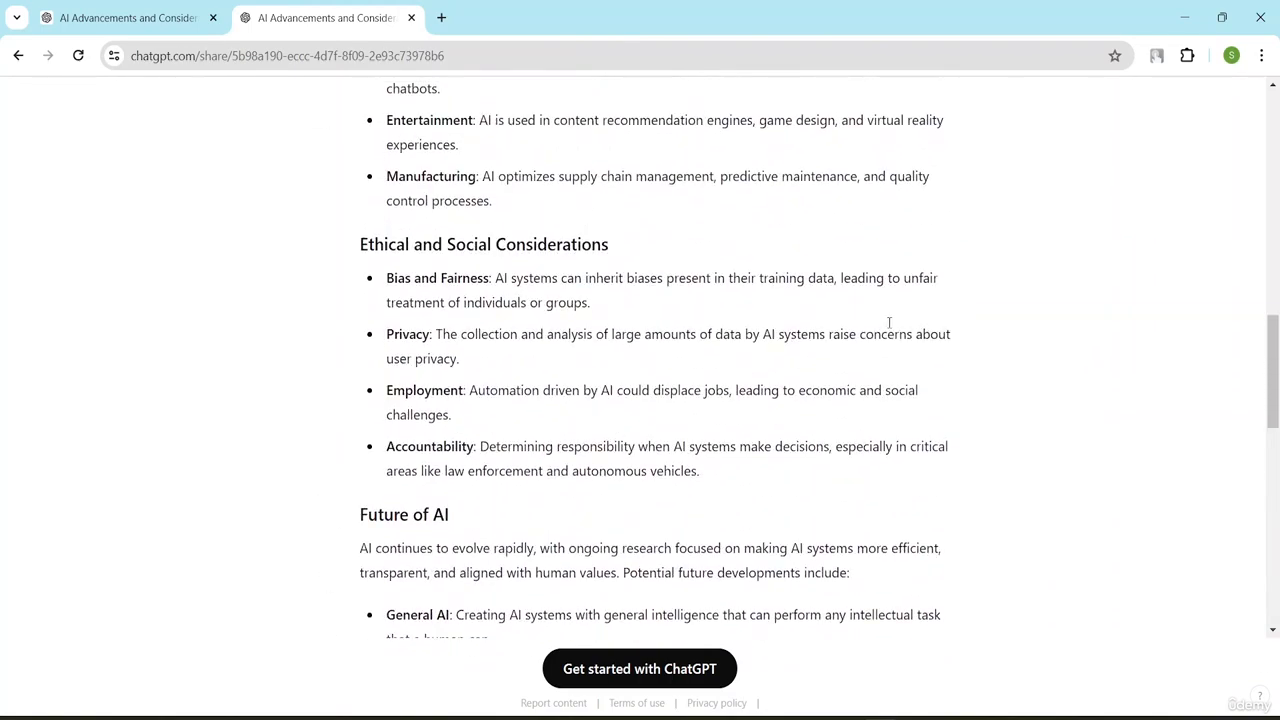
{"action": "scroll", "coordinate": [883, 288], "scroll_direction": "up", "scroll_amount": 2}
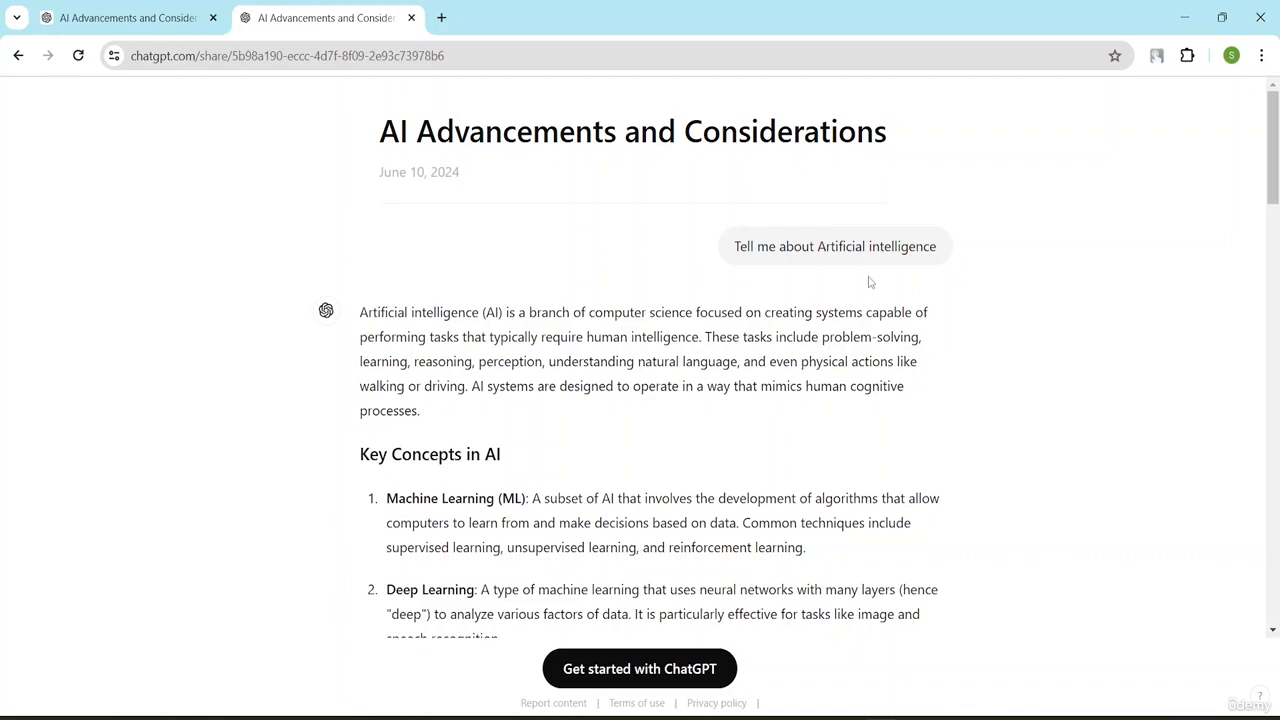
{"action": "scroll", "coordinate": [869, 282], "scroll_direction": "down", "scroll_amount": 20}
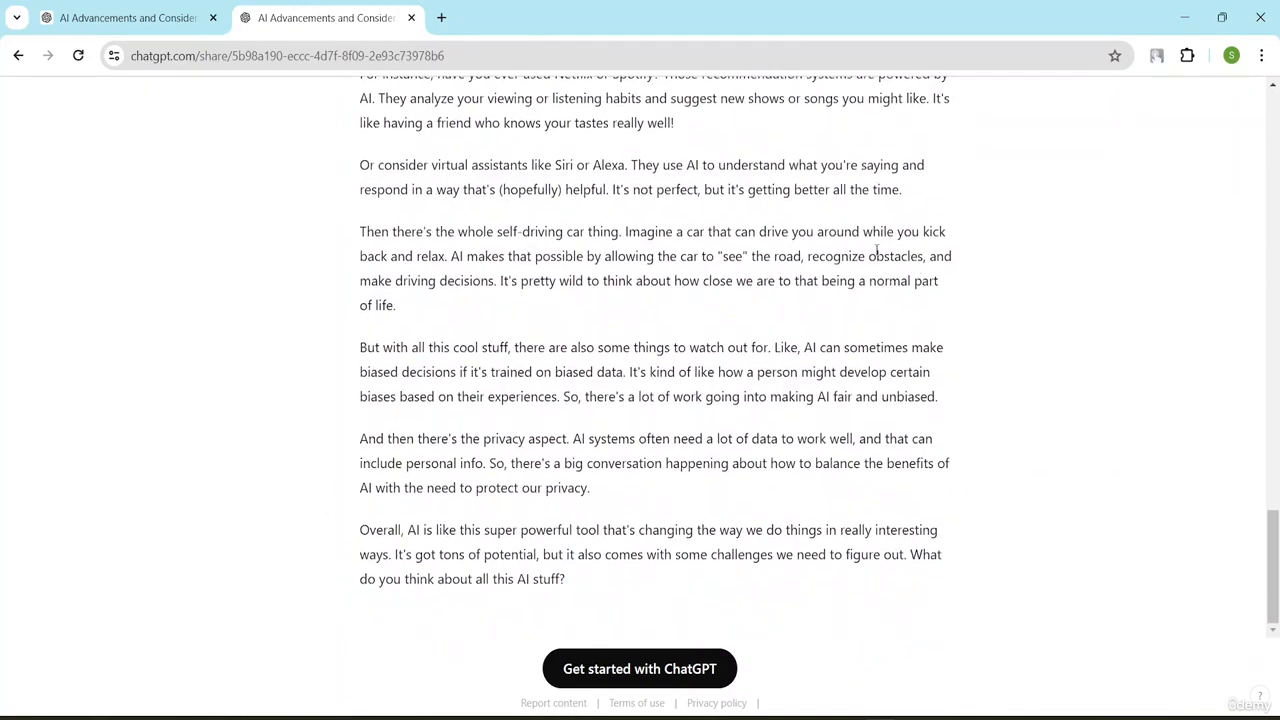
{"action": "left_click", "coordinate": [635, 668]}
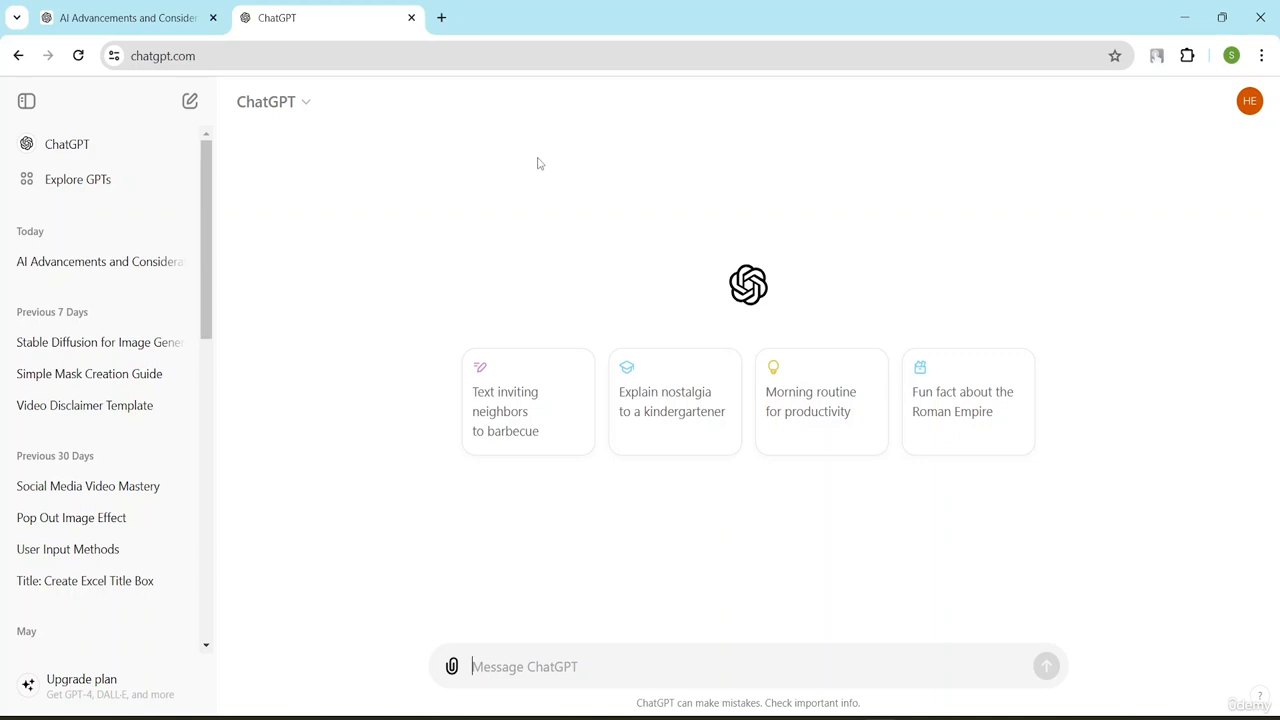
Return to the original conversation by closing the extra tab, make the shared chat discoverable, and copy its link.
{"action": "left_click", "coordinate": [411, 20]}
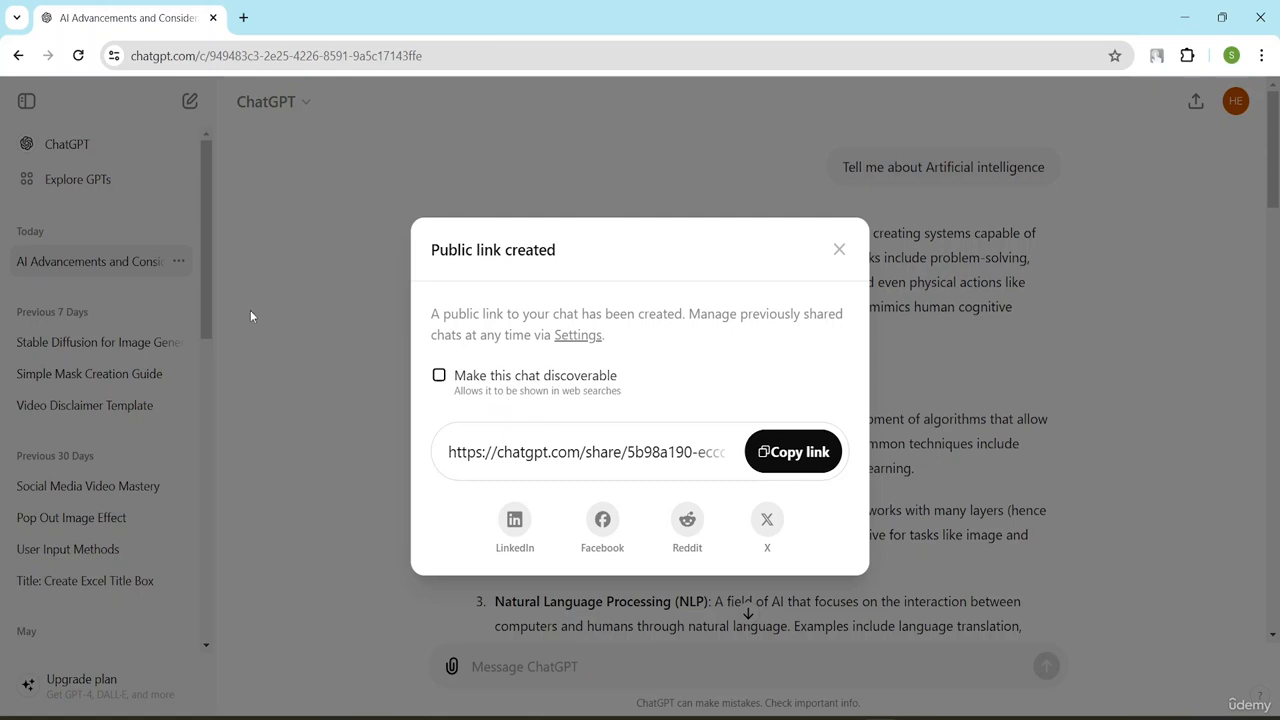
{"action": "left_click", "coordinate": [440, 384]}
{"action": "left_click", "coordinate": [806, 452]}
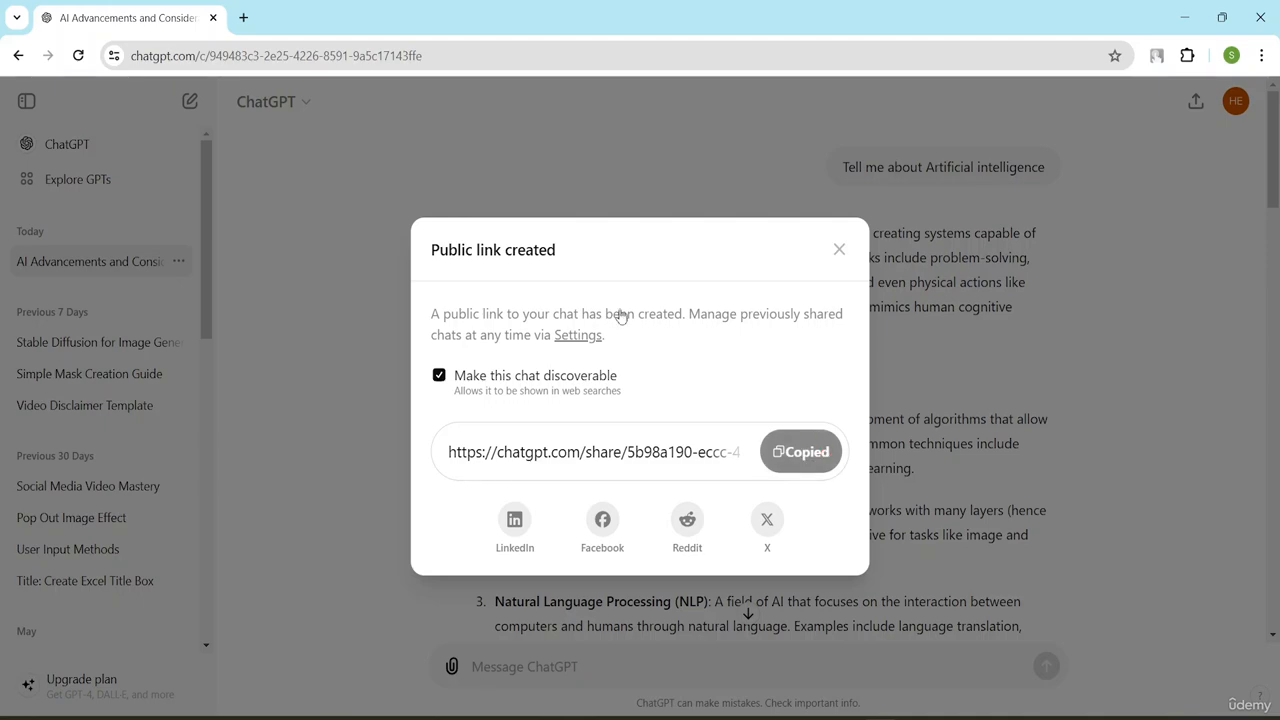
Load the discoverable chat's link in a new tab and look through the shared conversation down to the casual answer.
{"action": "left_click", "coordinate": [243, 17]}
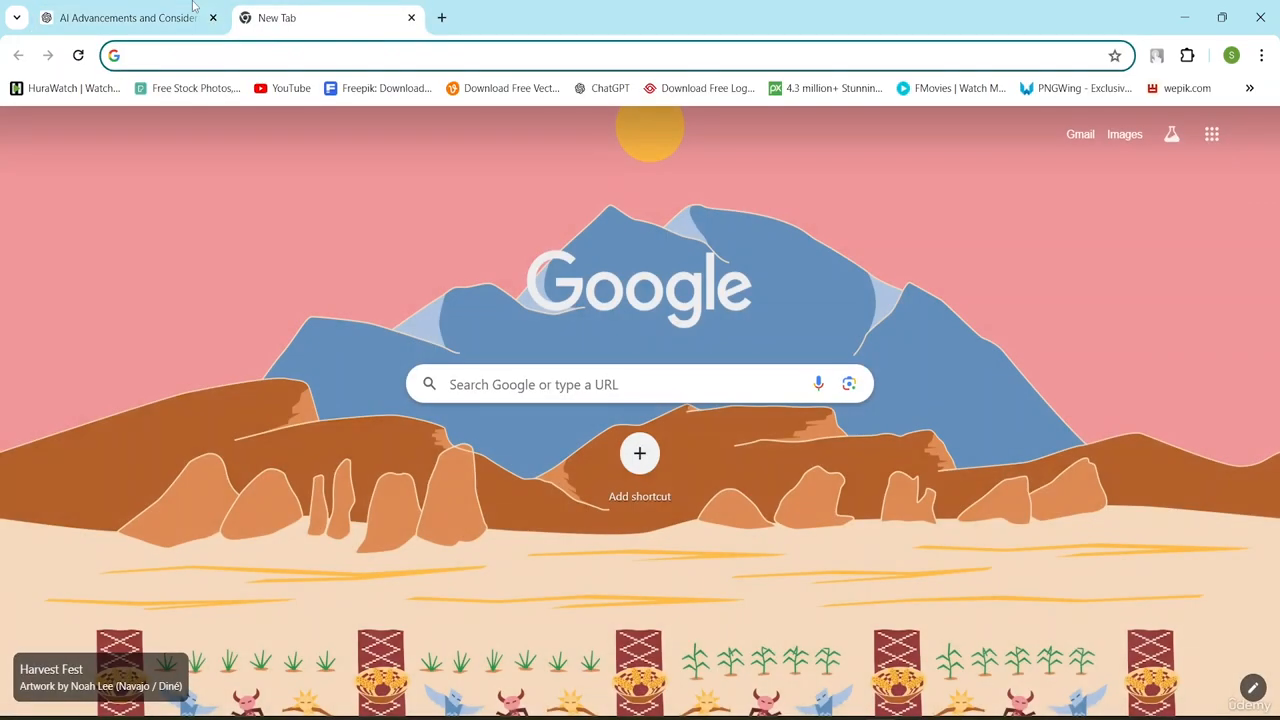
{"action": "left_click", "coordinate": [176, 55]}
{"action": "key", "text": "ctrl+v"}
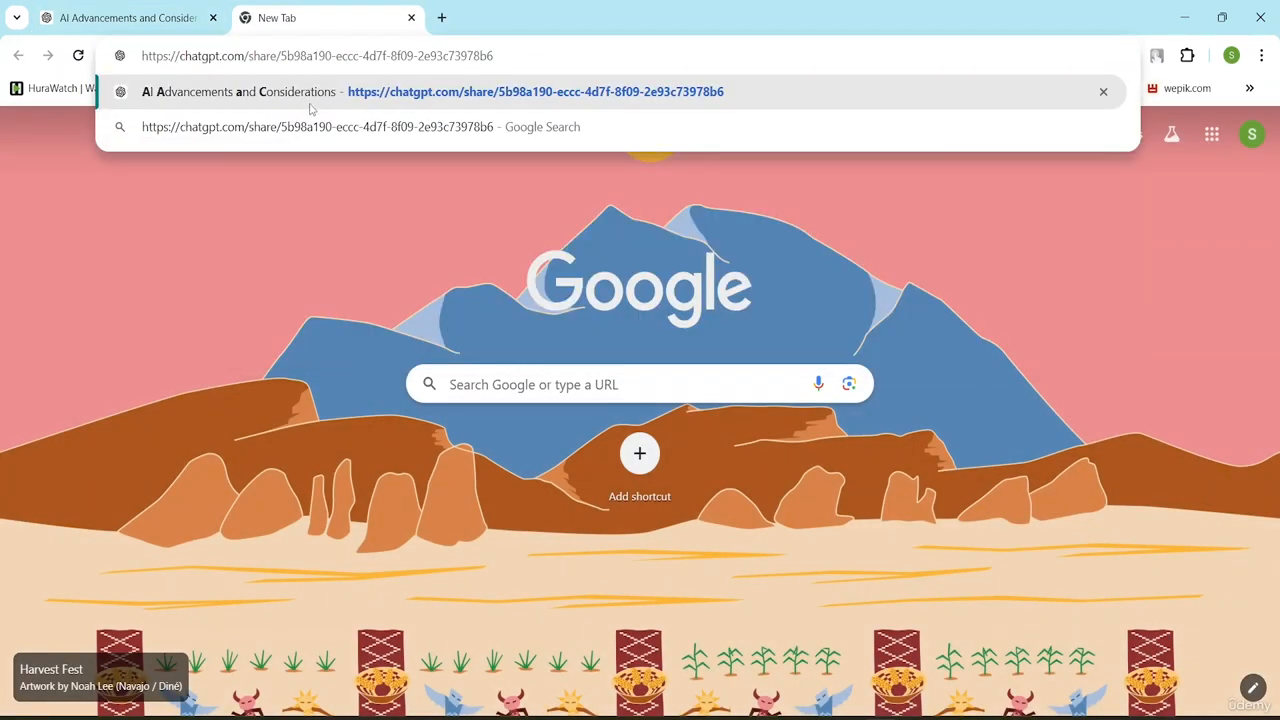
{"action": "key", "text": "Return"}
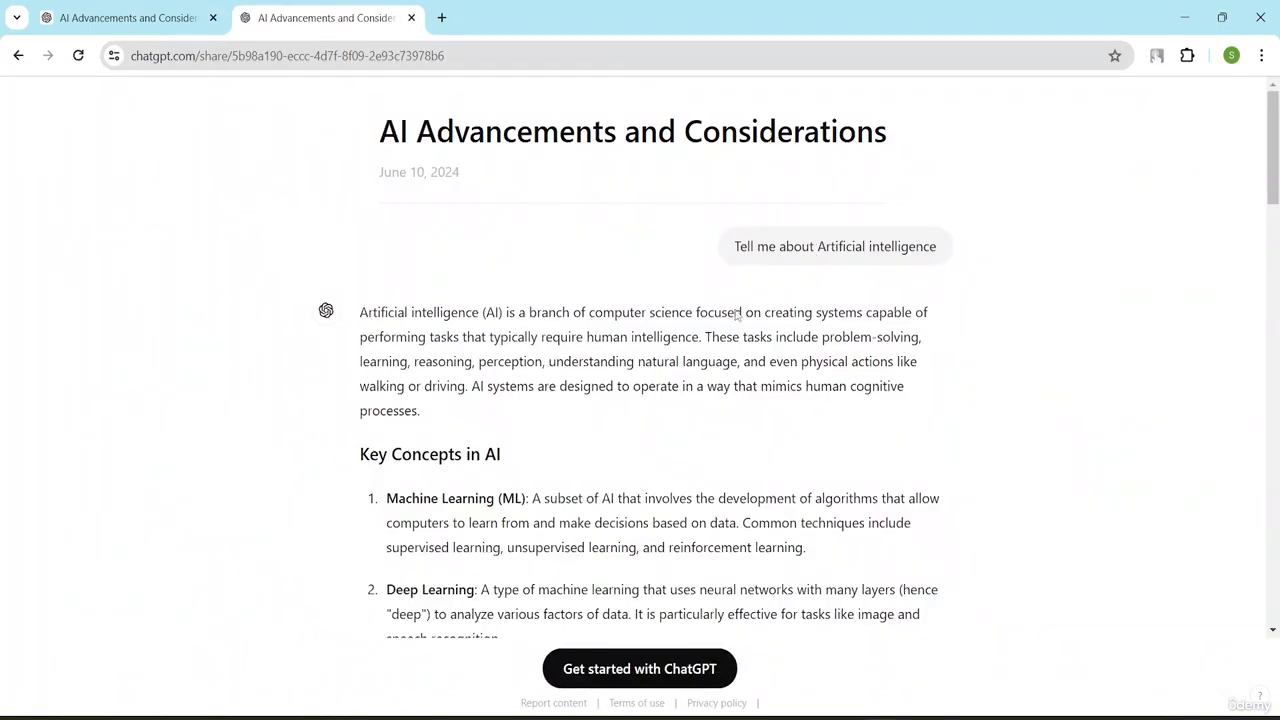
{"action": "scroll", "coordinate": [736, 388], "scroll_direction": "down", "scroll_amount": 6}
{"action": "scroll", "coordinate": [736, 388], "scroll_direction": "down", "scroll_amount": 15}
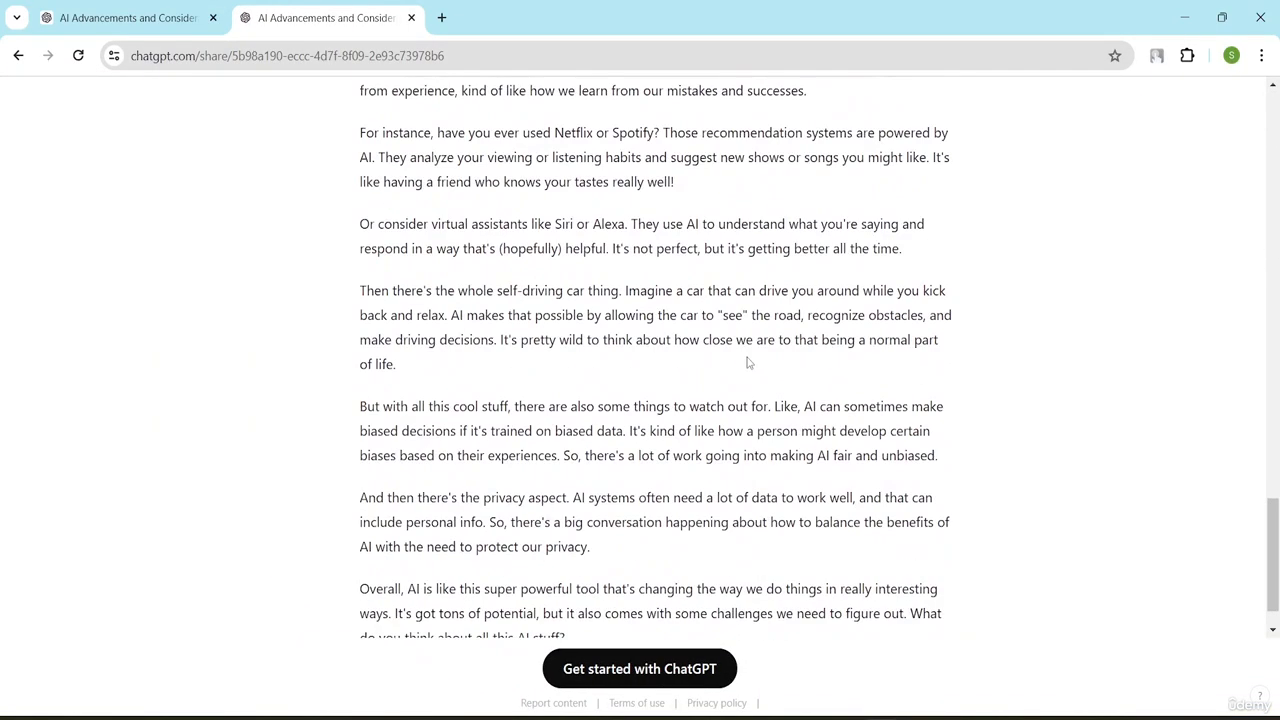
Return to the original conversation by closing the shared chat's tab and dismiss the public link dialog.
{"action": "scroll", "coordinate": [754, 361], "scroll_direction": "up", "scroll_amount": 3}
{"action": "scroll", "coordinate": [754, 361], "scroll_direction": "up", "scroll_amount": 10}
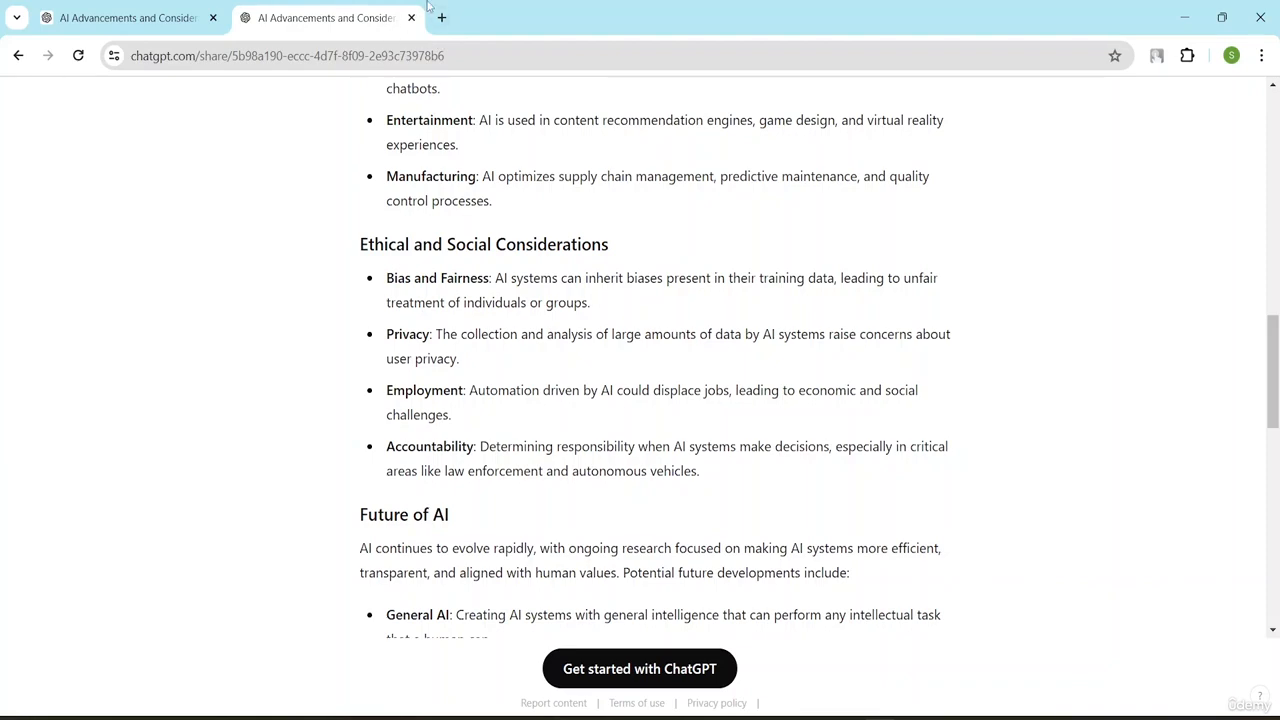
{"action": "left_click", "coordinate": [411, 18]}
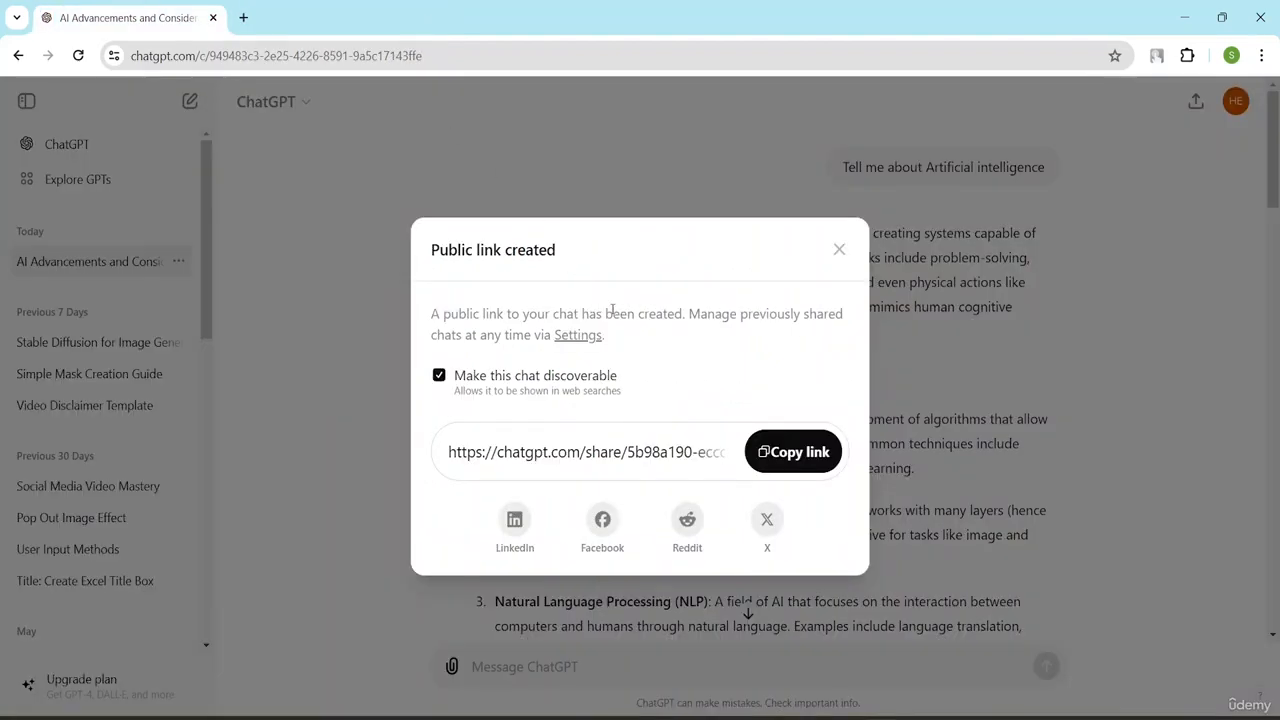
{"action": "left_click", "coordinate": [838, 251]}
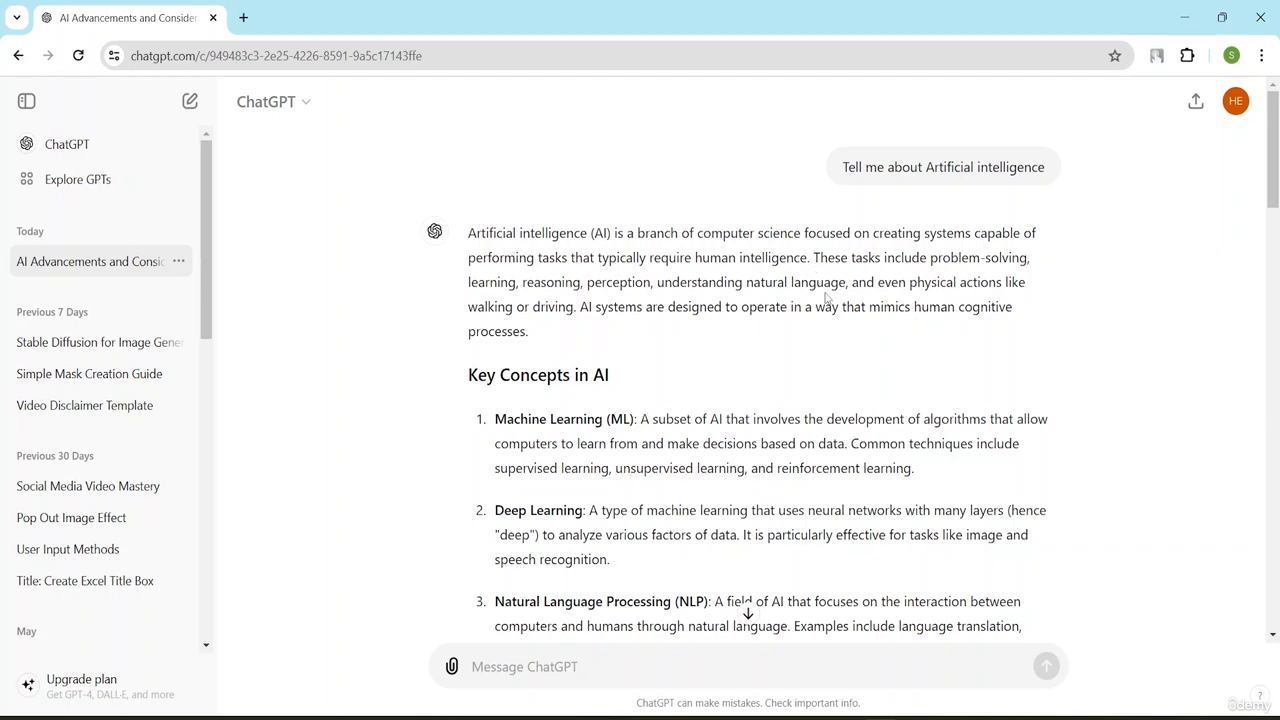
Look over the original conversation and check which options its entry in the chat history offers.
{"action": "scroll", "coordinate": [815, 265], "scroll_direction": "down", "scroll_amount": 5}
{"action": "scroll", "coordinate": [824, 255], "scroll_direction": "up", "scroll_amount": 5}
{"action": "left_click", "coordinate": [178, 263]}
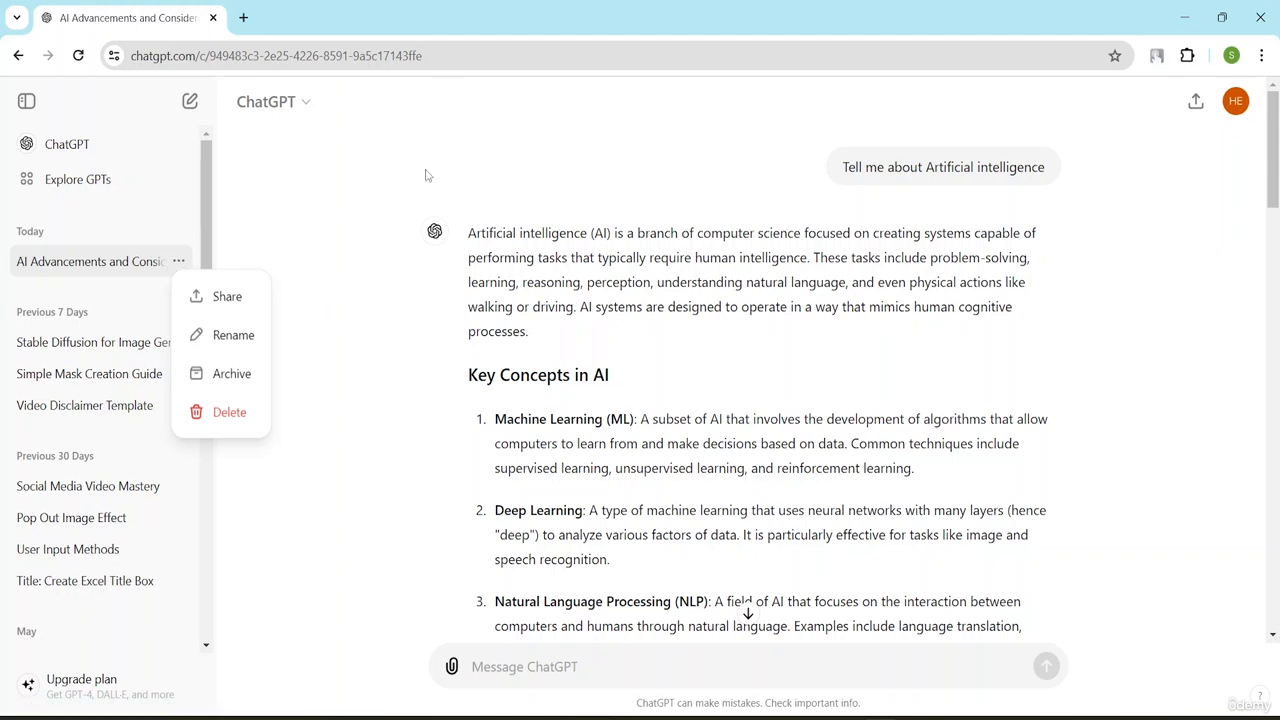
{"action": "left_click", "coordinate": [641, 110]}
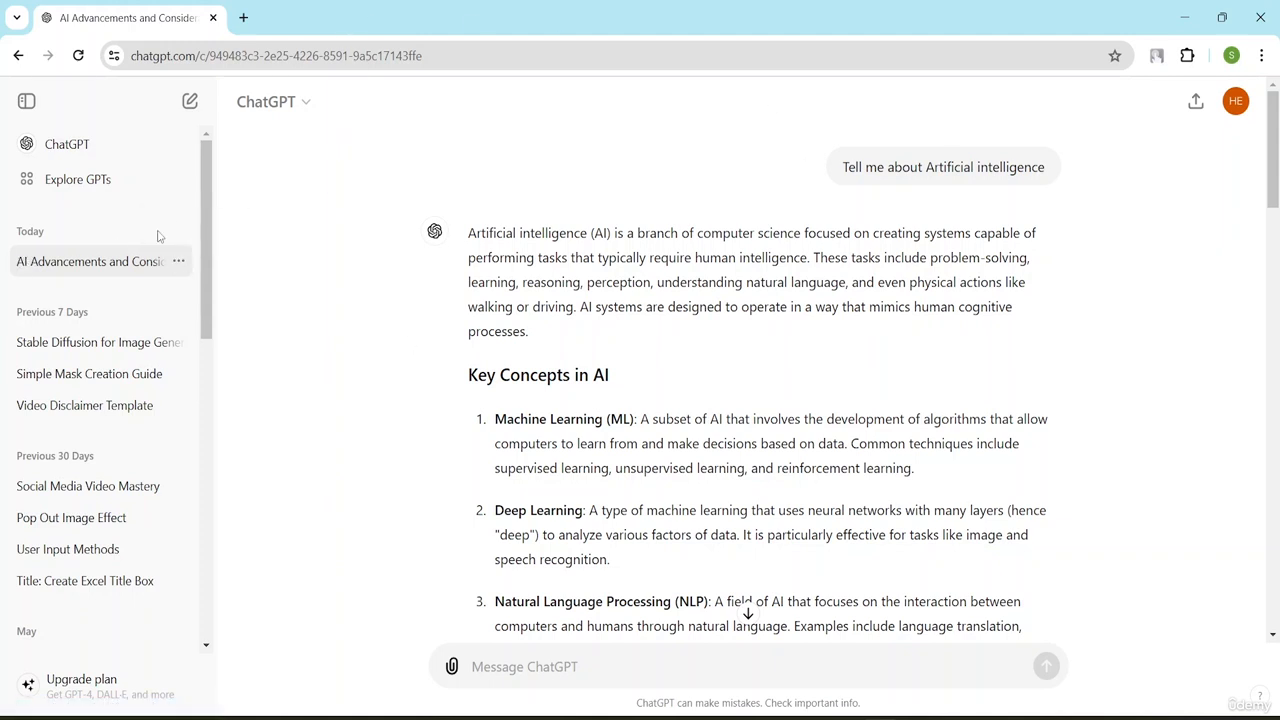
Rename the current conversation in the chat history as "Description about AI".
{"action": "left_click", "coordinate": [178, 261]}
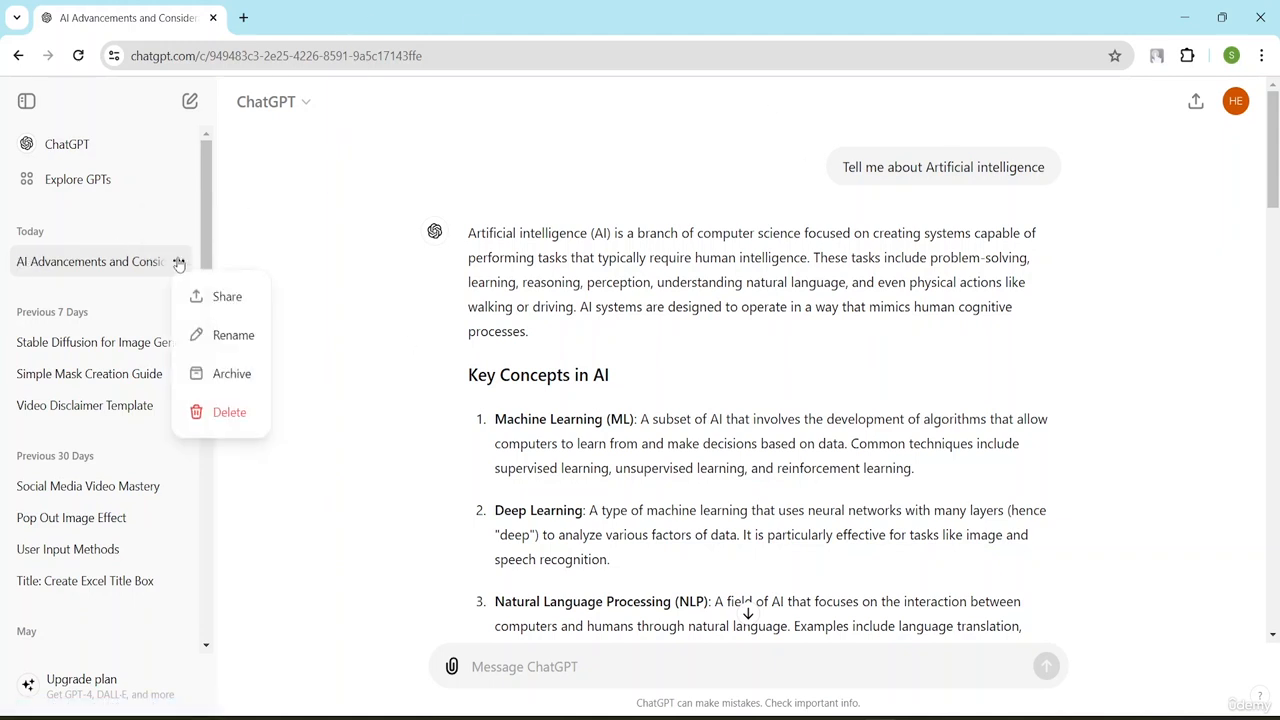
{"action": "left_click", "coordinate": [225, 335]}
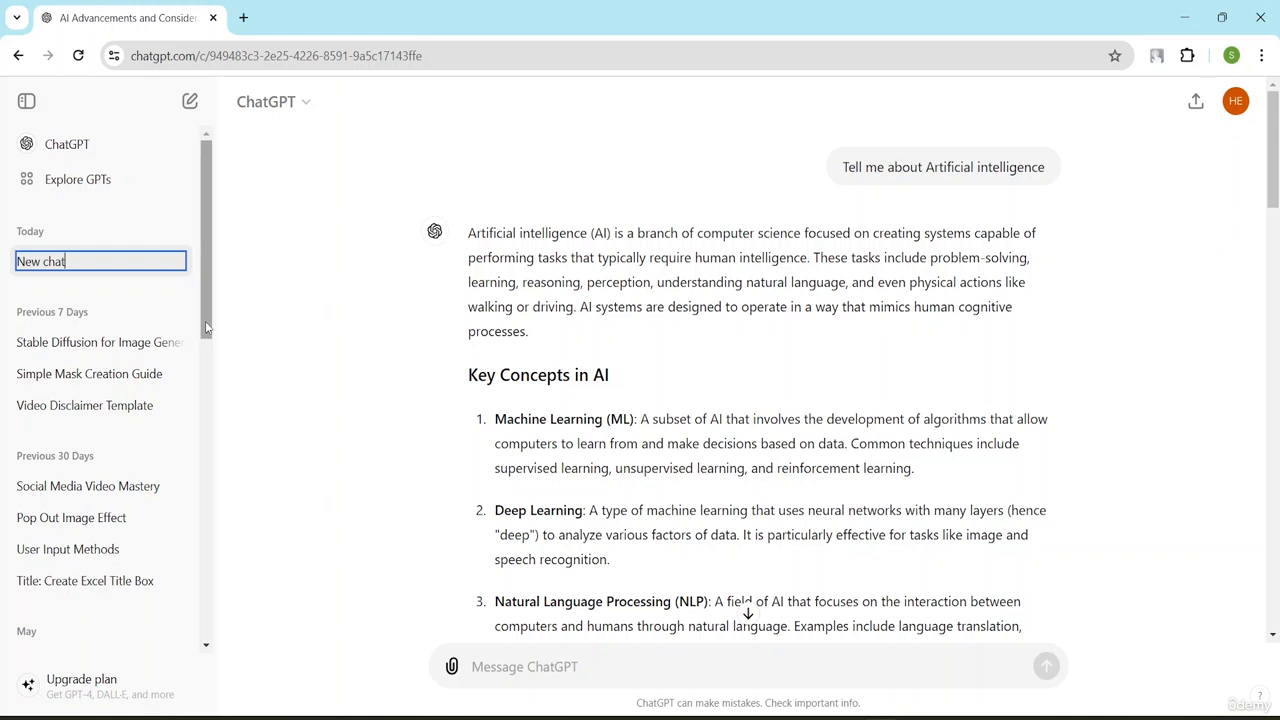
{"action": "key", "text": "BackSpace"}
{"action": "key", "text": "BackSpace"}
{"action": "key", "text": "BackSpace"}
{"action": "key", "text": "BackSpace"}
{"action": "type", "text": "ion ab"}
{"action": "key", "text": "Return"}
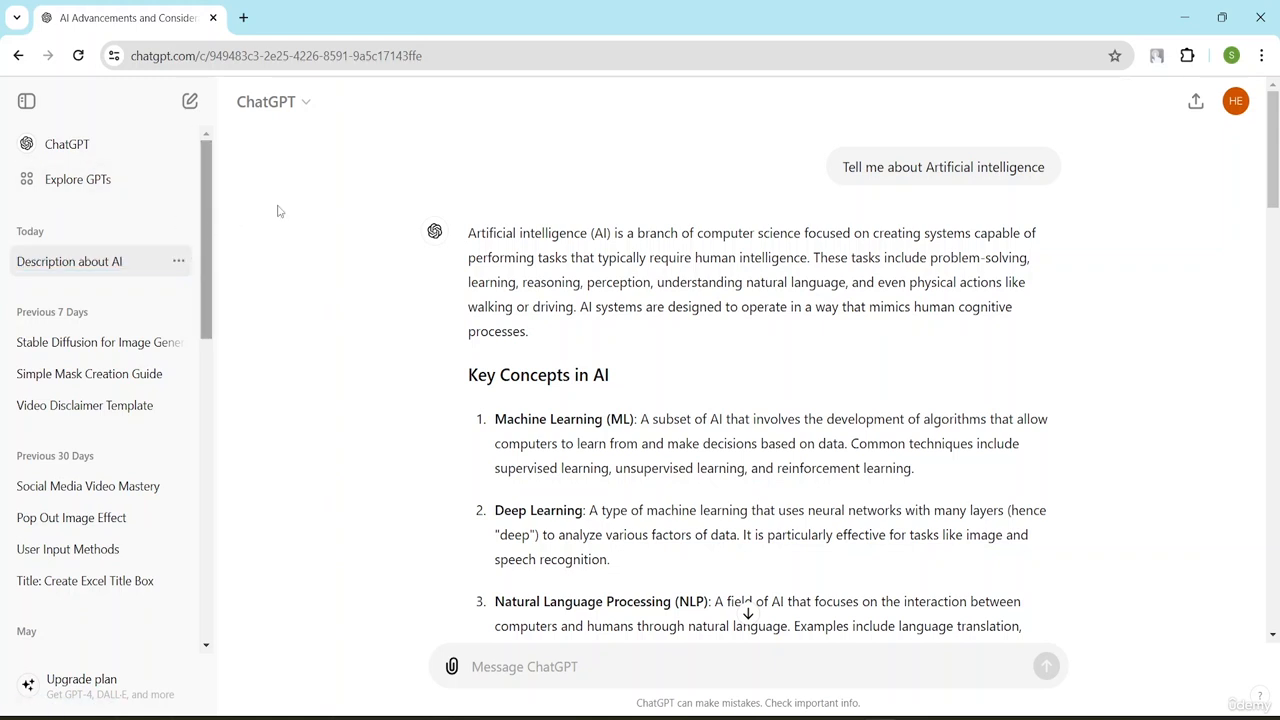
Share the "Description about AI" chat again to update its public link, and close the share dialog.
{"action": "left_click", "coordinate": [175, 263]}
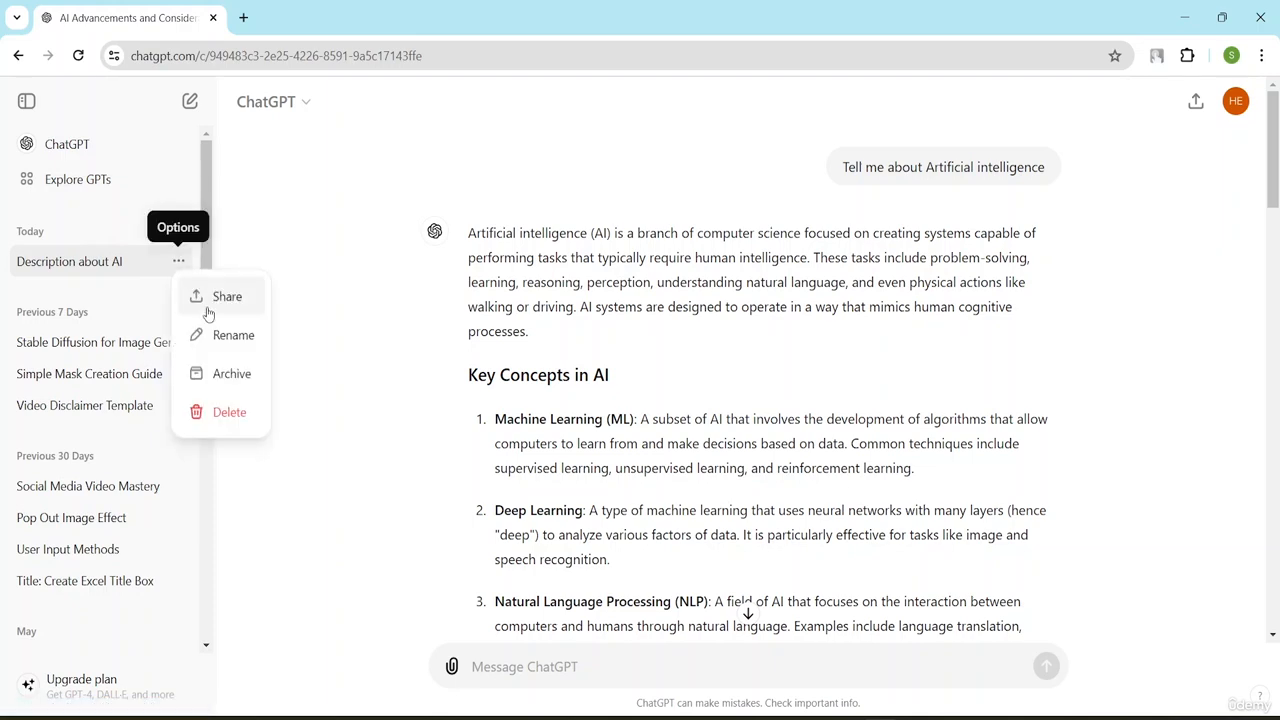
{"action": "left_click", "coordinate": [207, 299]}
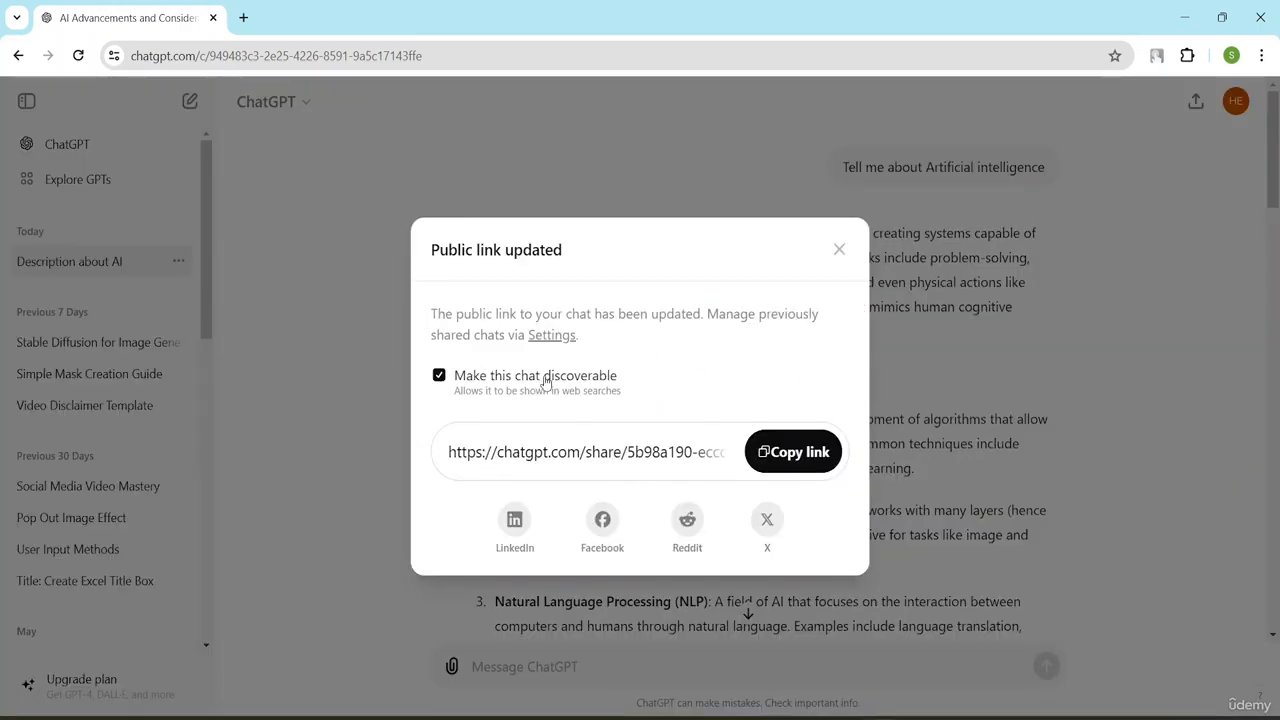
{"action": "left_click", "coordinate": [838, 250]}
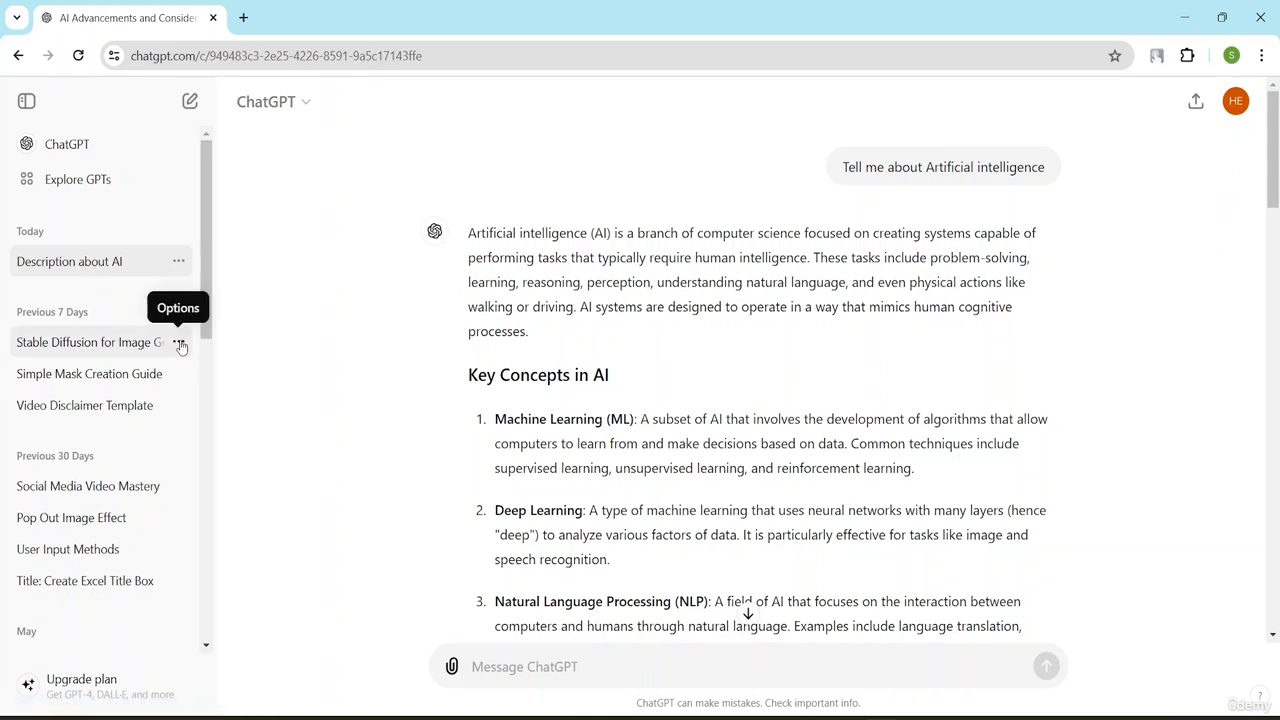
Check the chat options of "Description about AI" and of the older "Pop Out Image Effect" conversation in the history.
{"action": "left_click", "coordinate": [178, 262]}
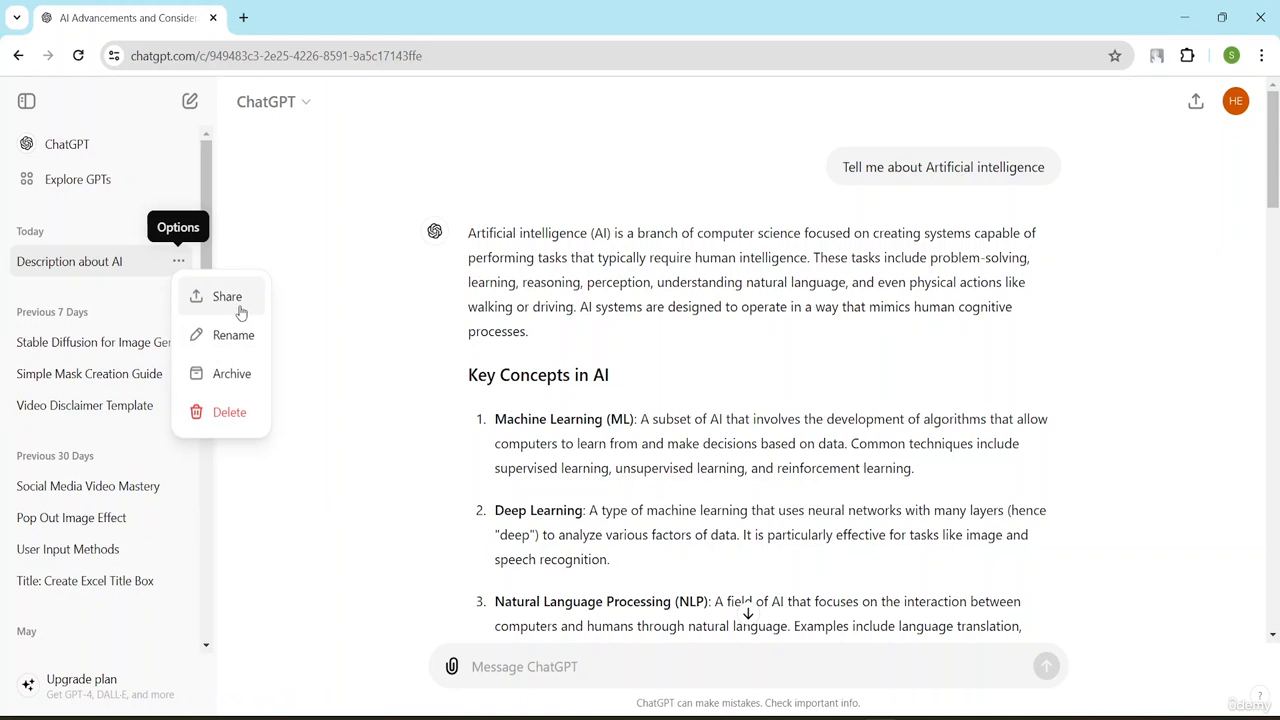
{"action": "left_click", "coordinate": [277, 257]}
{"action": "scroll", "coordinate": [105, 262], "scroll_direction": "down", "scroll_amount": 4}
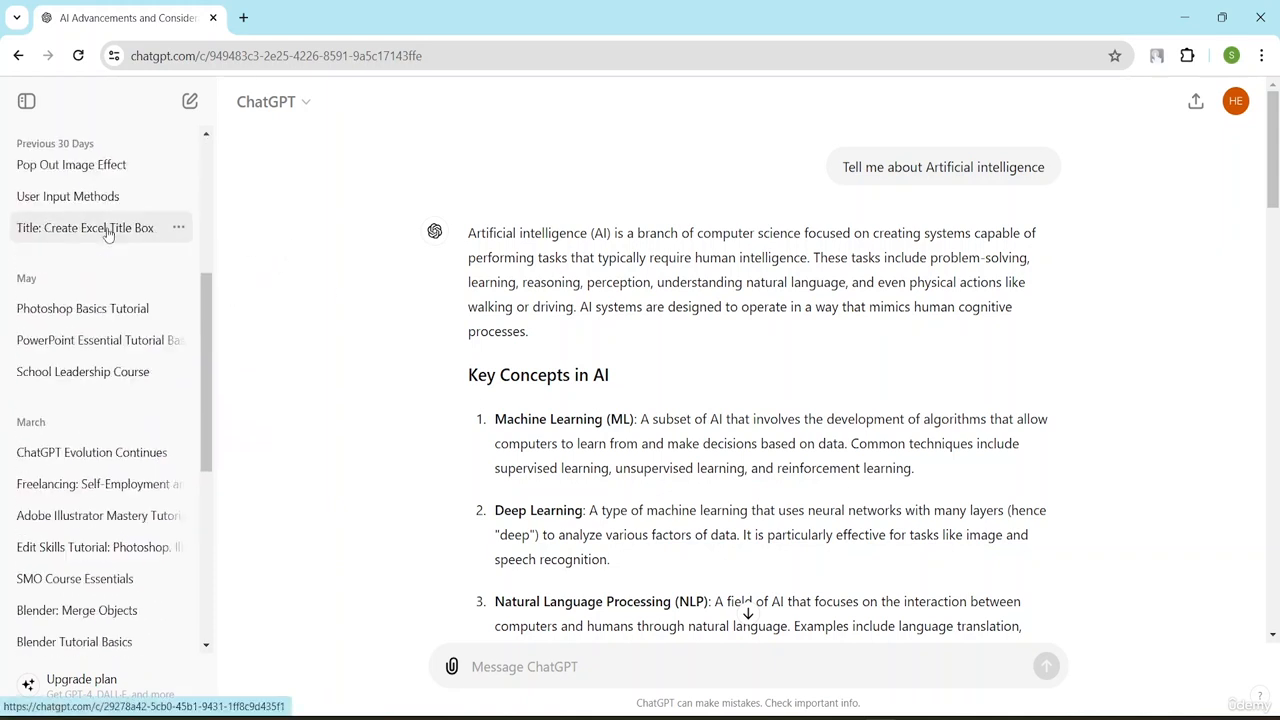
{"action": "scroll", "coordinate": [109, 228], "scroll_direction": "up", "scroll_amount": 2}
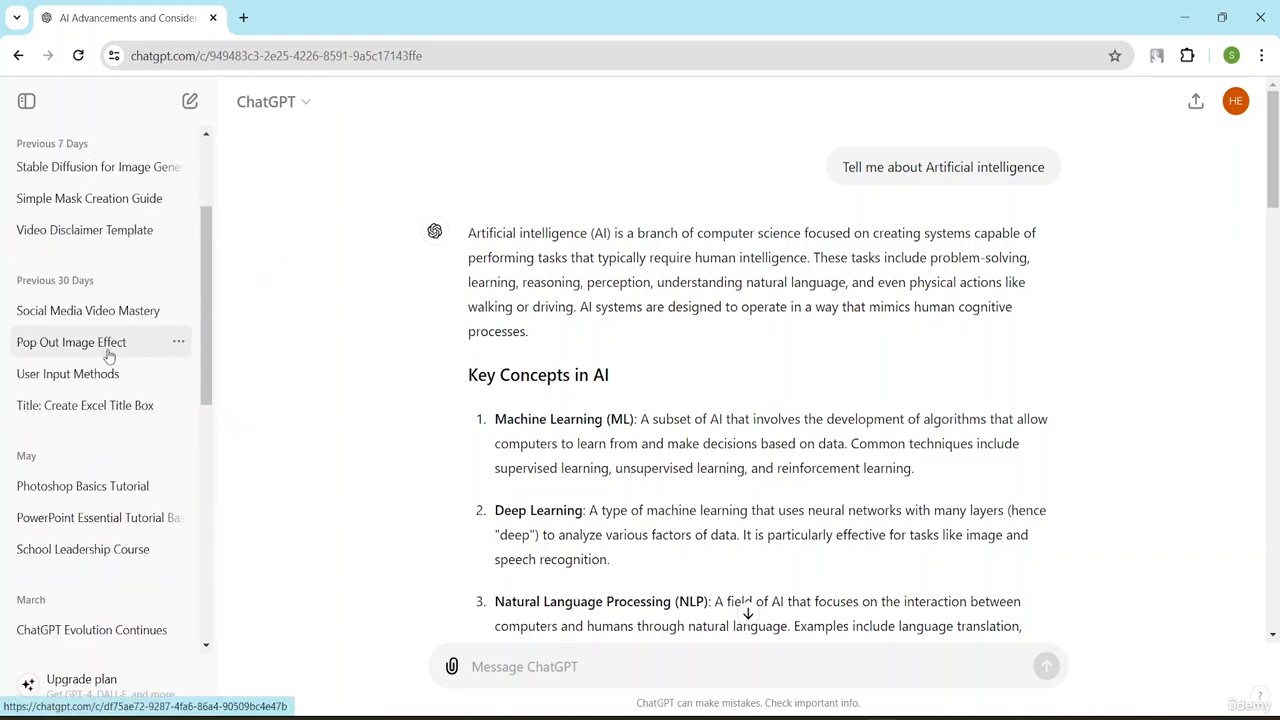
{"action": "left_click", "coordinate": [179, 342]}
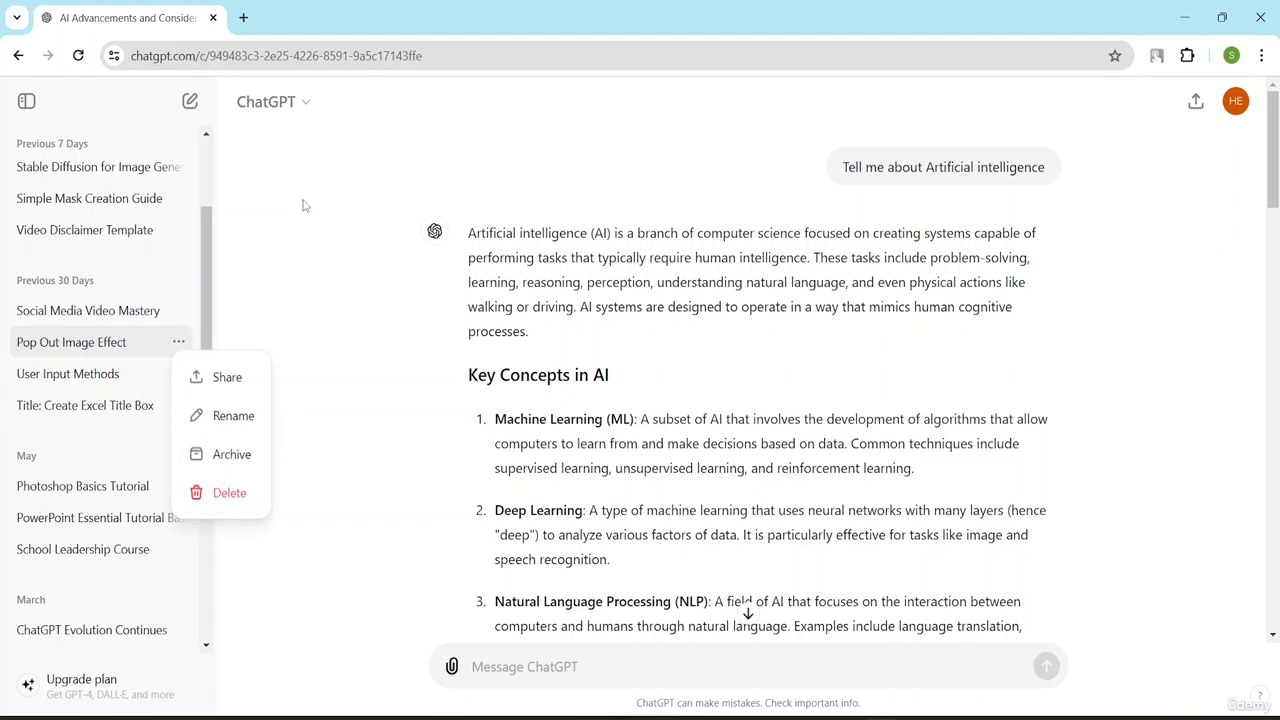
{"action": "left_click", "coordinate": [292, 230]}
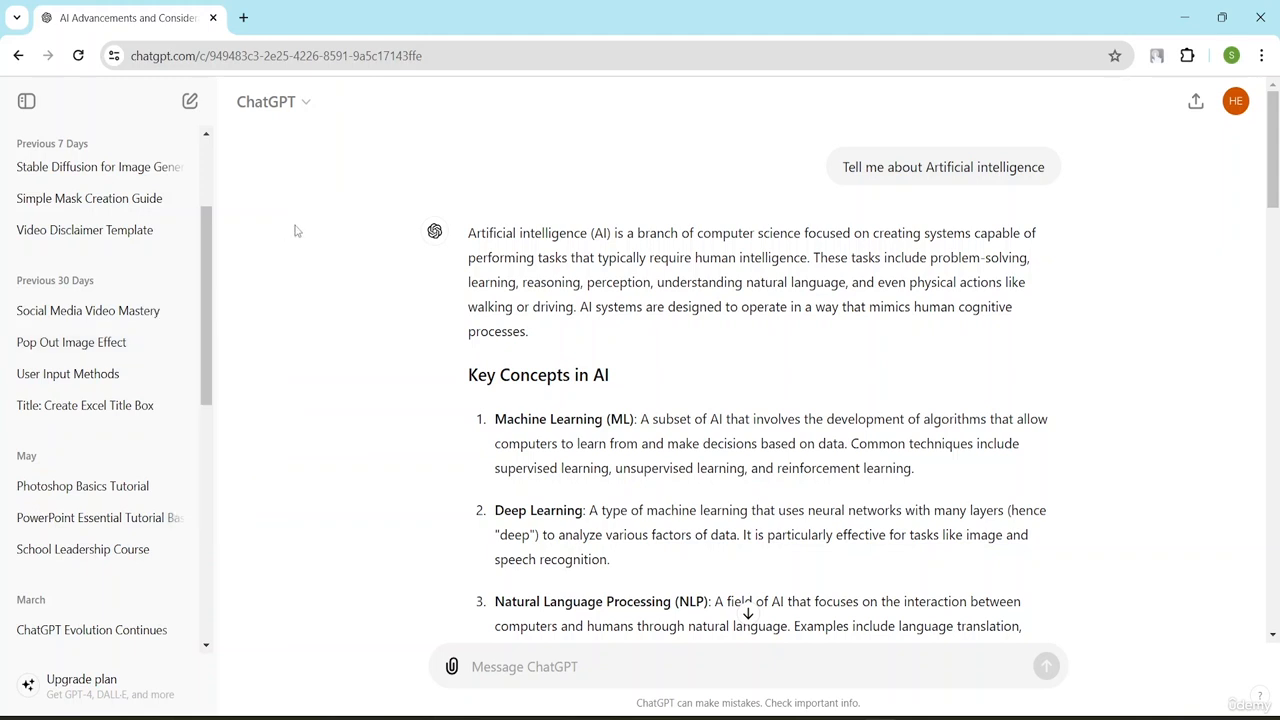
Collapse and reopen the chat history sidebar twice.
{"action": "left_click", "coordinate": [20, 110]}
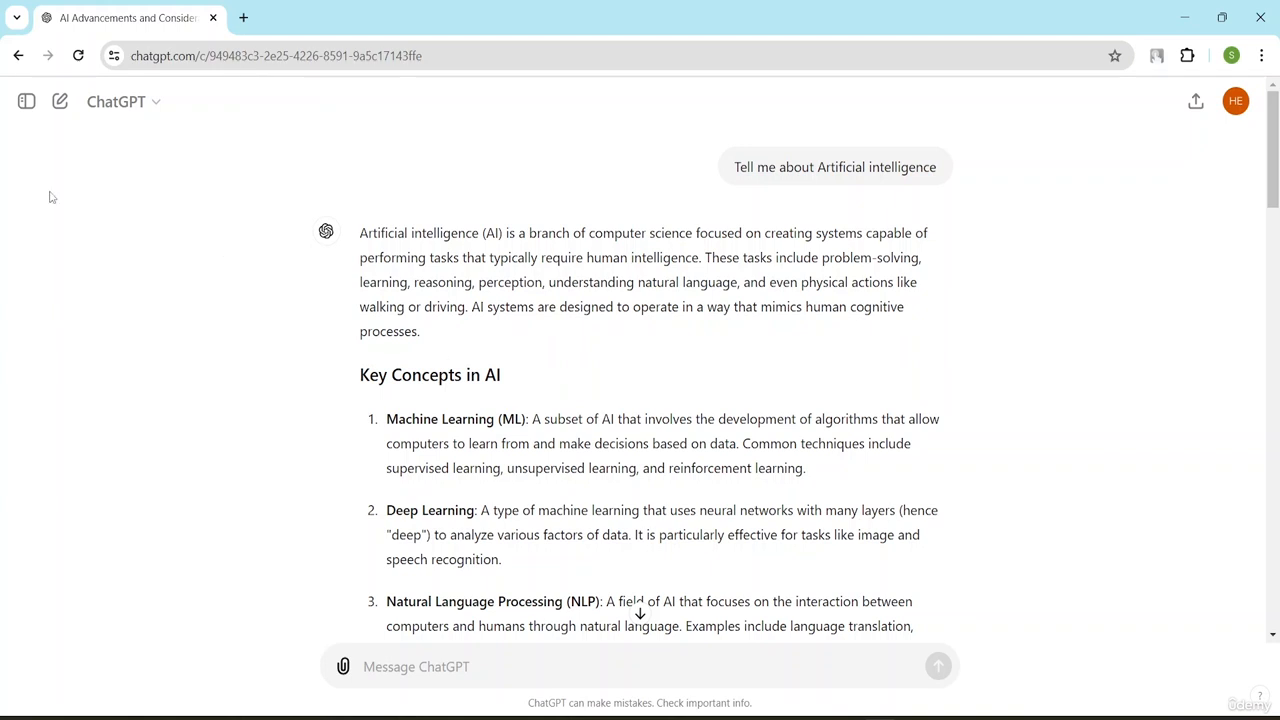
{"action": "left_click", "coordinate": [26, 102]}
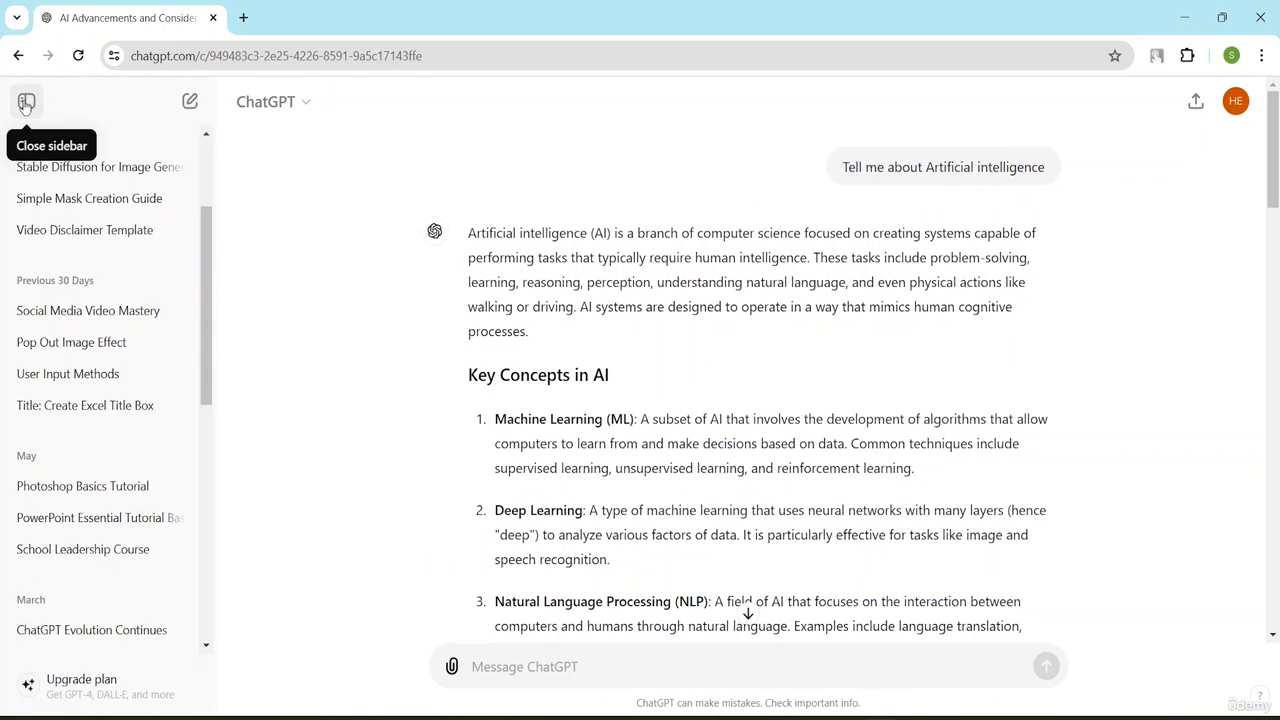
{"action": "left_click", "coordinate": [26, 102]}
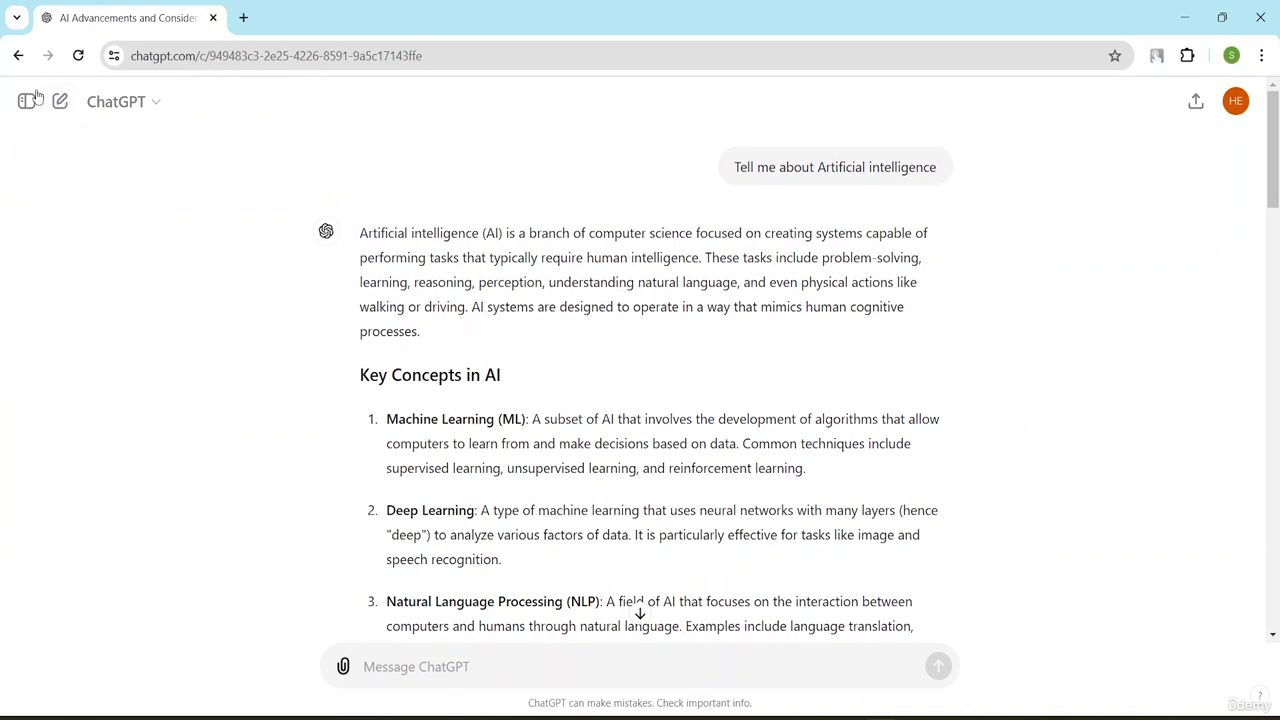
{"action": "left_click", "coordinate": [27, 102]}
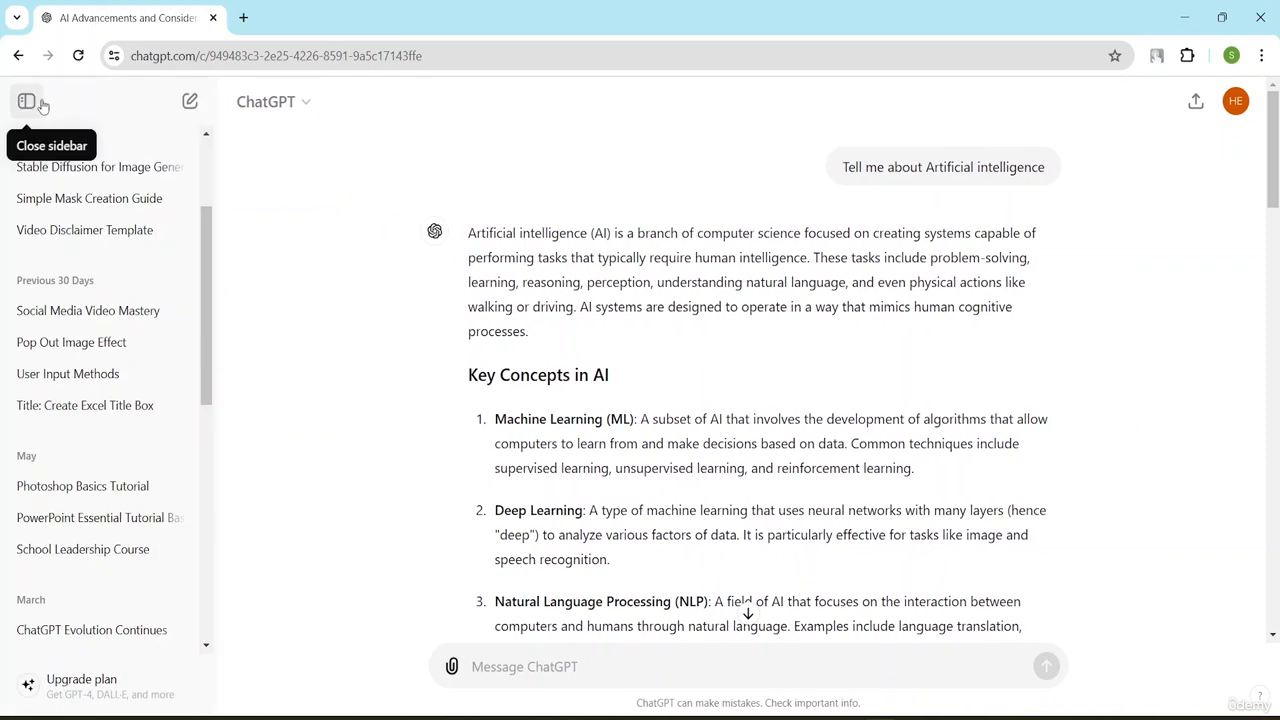